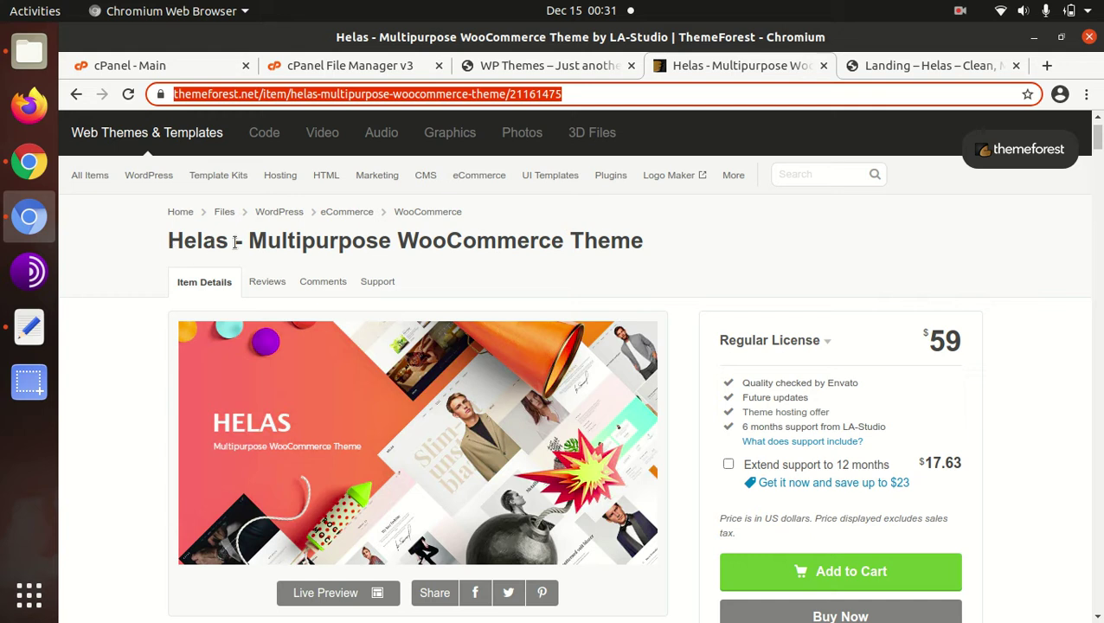
- Switch from the ThemeForest item page to the Helas landing page and look through its gallery of premade demos
{"action": "scroll", "coordinate": [606, 310], "scroll_direction": "down", "scroll_amount": 1}
{"action": "scroll", "coordinate": [608, 310], "scroll_direction": "up", "scroll_amount": 2}
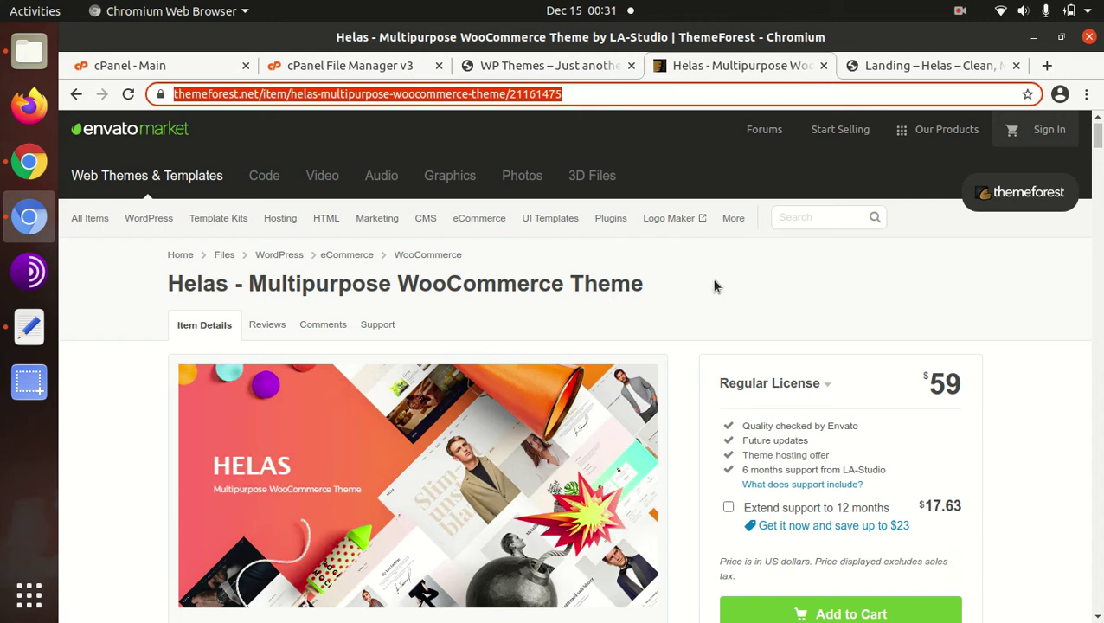
{"action": "left_click", "coordinate": [881, 69]}
{"action": "scroll", "coordinate": [539, 375], "scroll_direction": "down", "scroll_amount": 4}
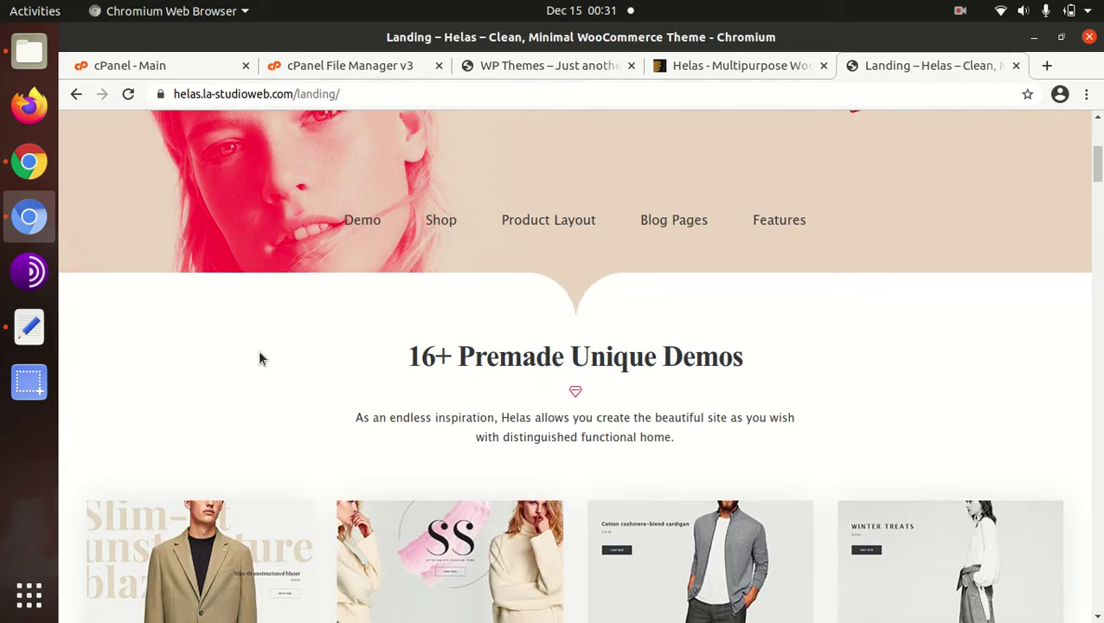
{"action": "scroll", "coordinate": [247, 362], "scroll_direction": "down", "scroll_amount": 4}
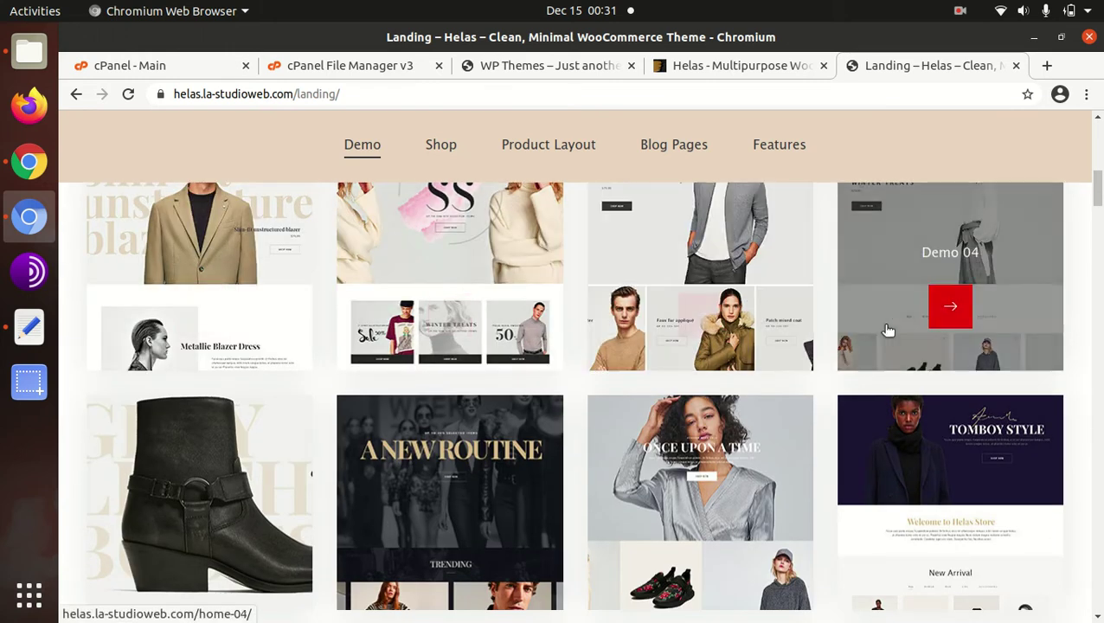
{"action": "scroll", "coordinate": [952, 326], "scroll_direction": "down", "scroll_amount": 2}
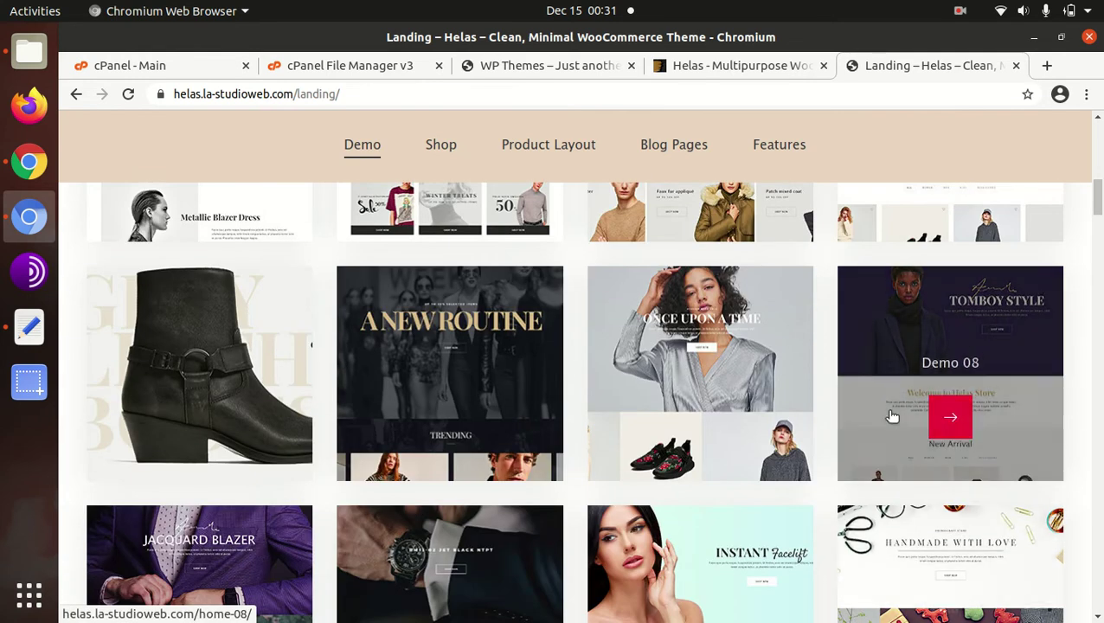
{"action": "scroll", "coordinate": [242, 368], "scroll_direction": "down", "scroll_amount": 2}
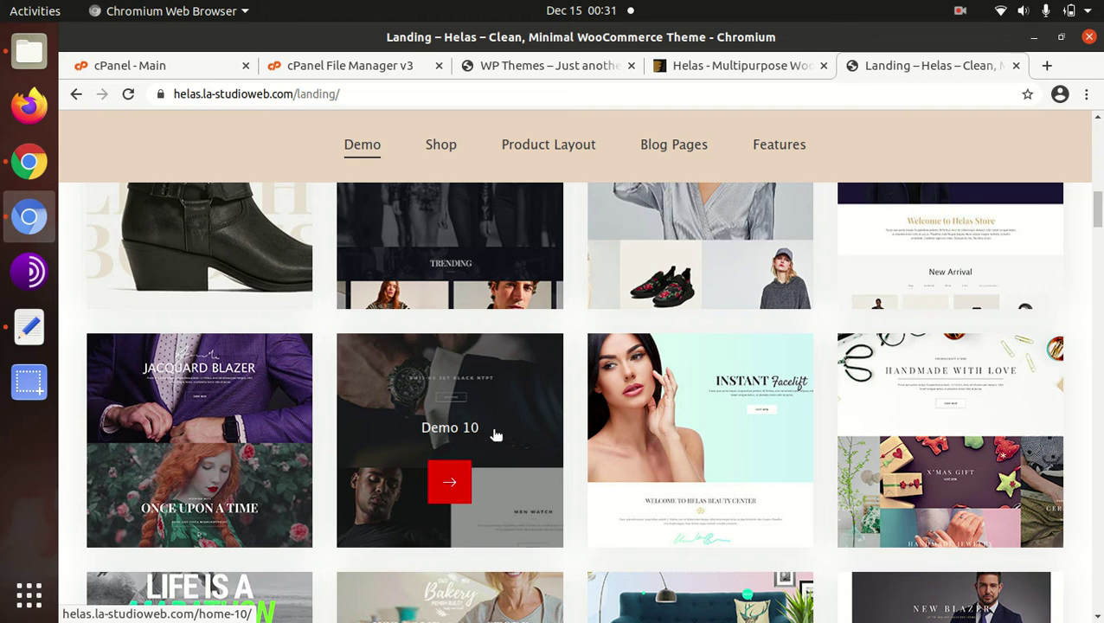
{"action": "scroll", "coordinate": [1088, 468], "scroll_direction": "down", "scroll_amount": 3}
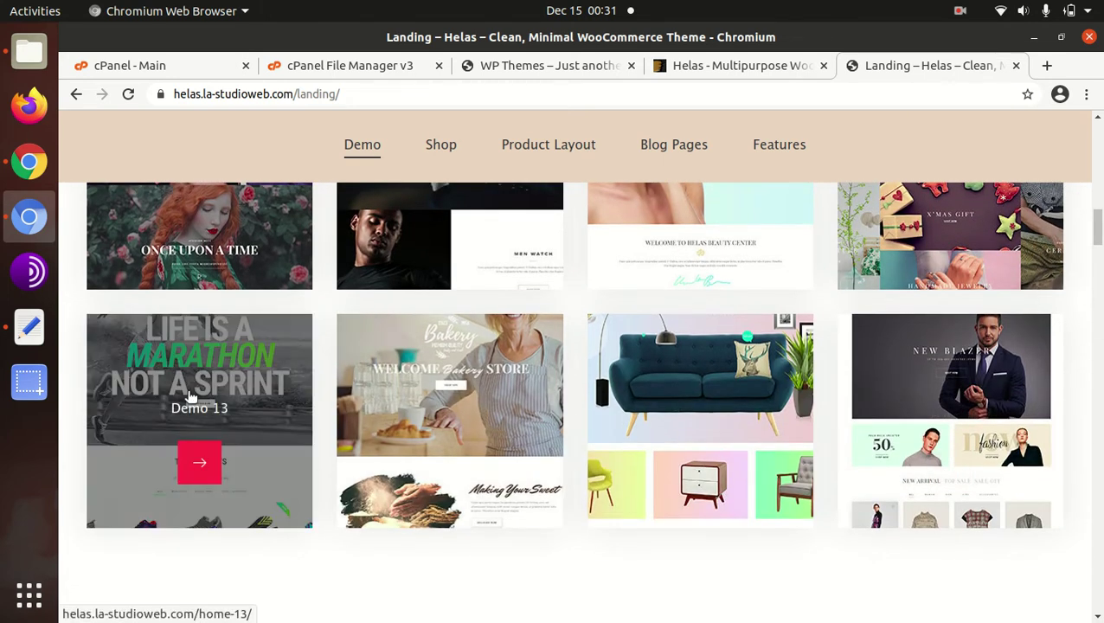
{"action": "scroll", "coordinate": [820, 406], "scroll_direction": "down", "scroll_amount": 2}
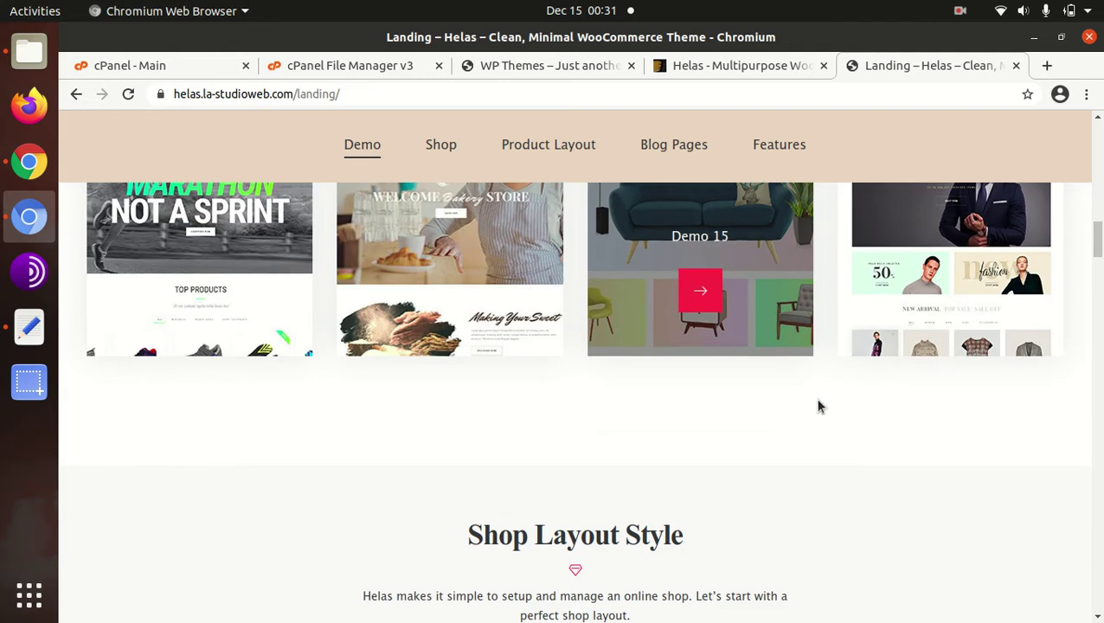
{"action": "scroll", "coordinate": [819, 407], "scroll_direction": "up", "scroll_amount": 3}
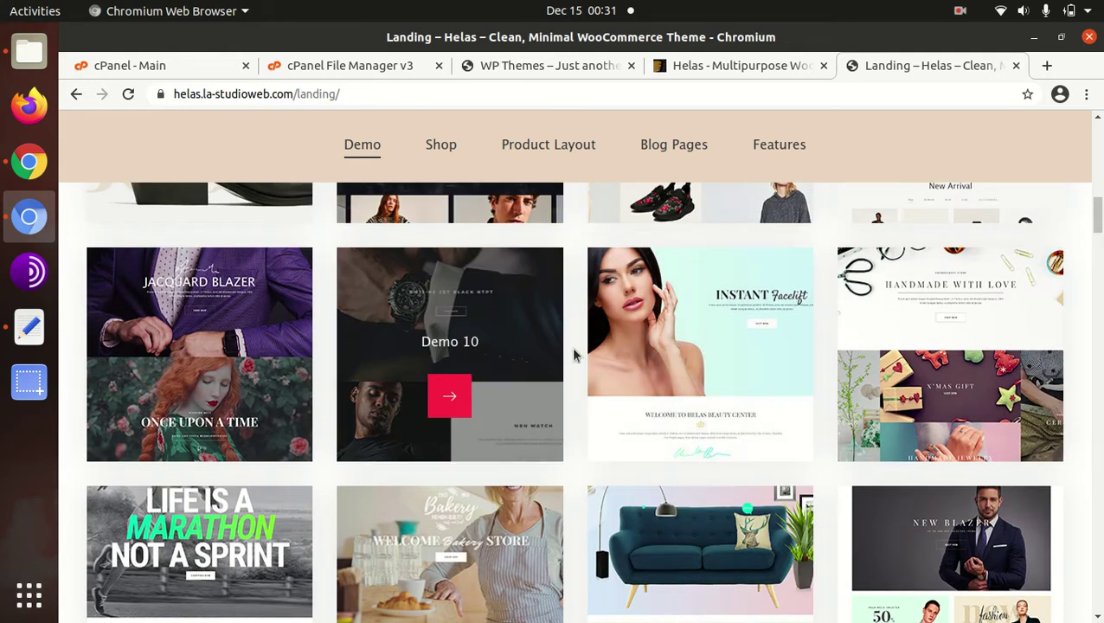
{"action": "scroll", "coordinate": [912, 403], "scroll_direction": "up", "scroll_amount": 2}
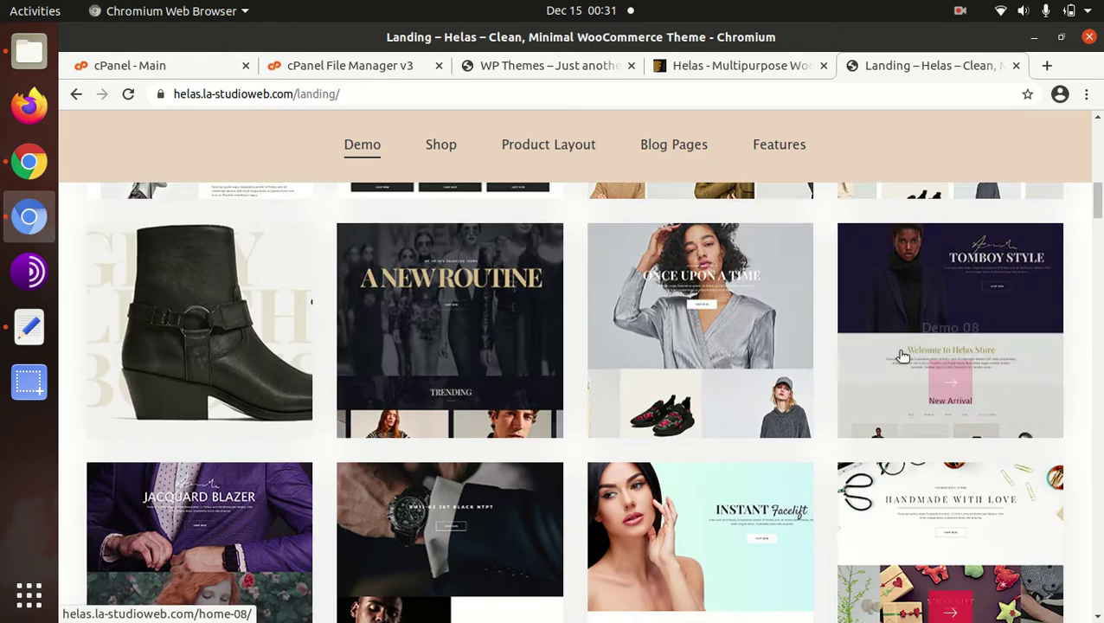
{"action": "scroll", "coordinate": [800, 279], "scroll_direction": "up", "scroll_amount": 2}
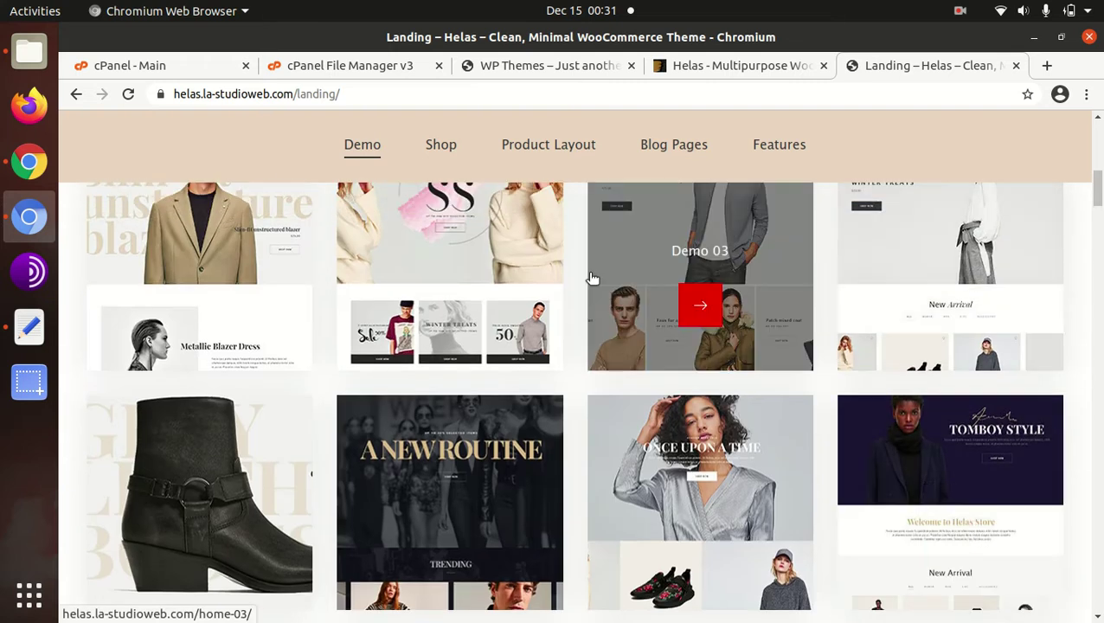
{"action": "scroll", "coordinate": [592, 277], "scroll_direction": "up", "scroll_amount": 2}
{"action": "scroll", "coordinate": [556, 382], "scroll_direction": "down", "scroll_amount": 2}
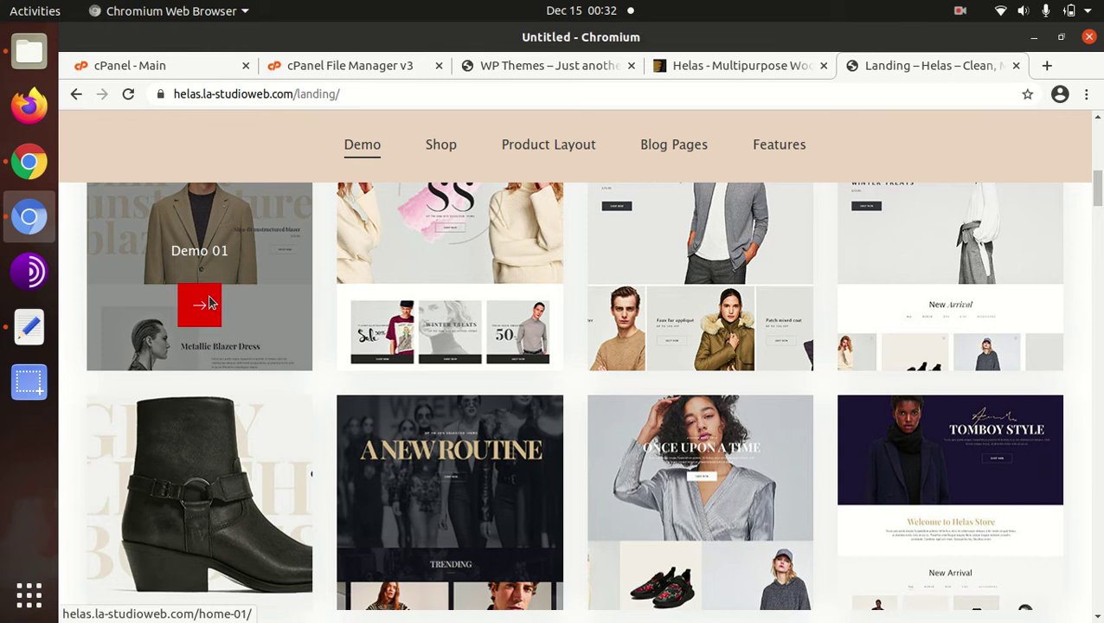
- Open Demo 01 from the premade demos and review its home page through to the Top Sale products
{"action": "left_click", "coordinate": [210, 303]}
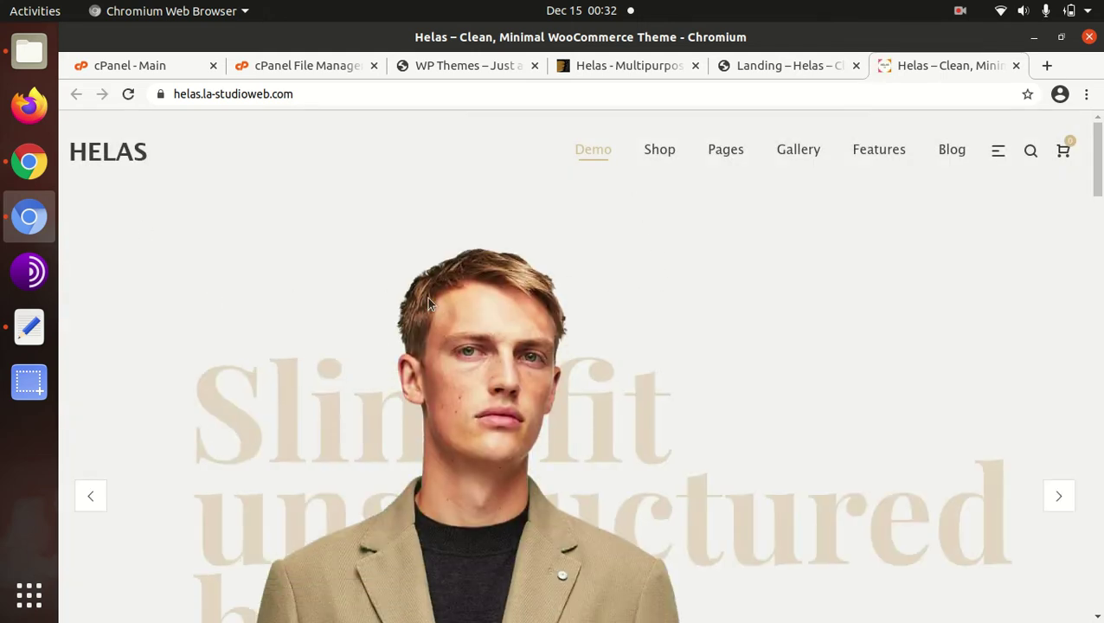
{"action": "scroll", "coordinate": [636, 344], "scroll_direction": "down", "scroll_amount": 8}
{"action": "scroll", "coordinate": [652, 354], "scroll_direction": "down", "scroll_amount": 8}
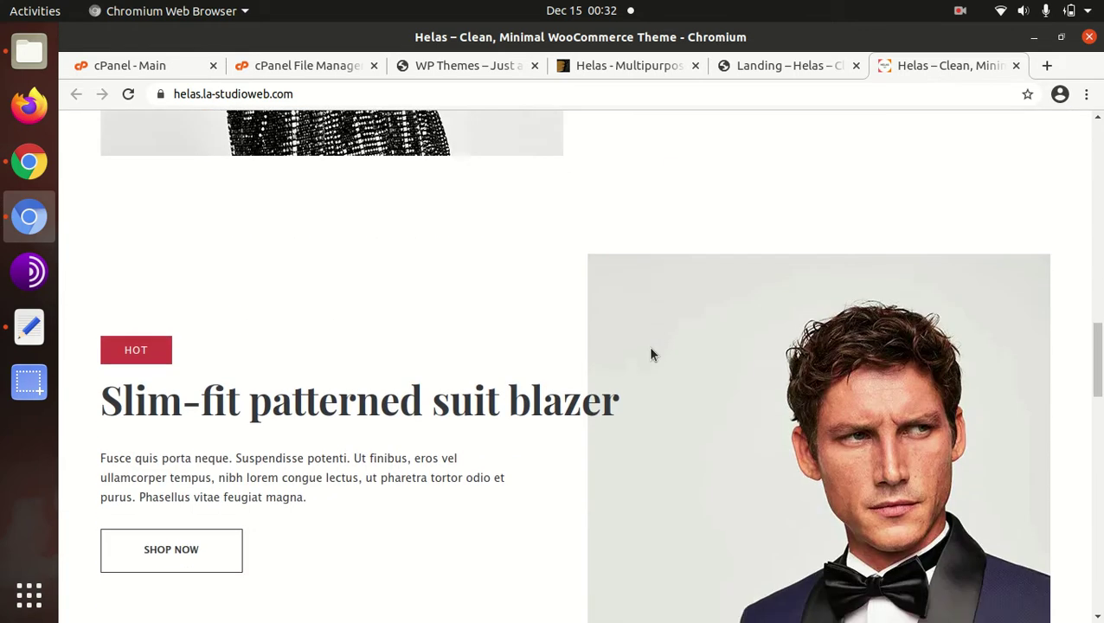
{"action": "scroll", "coordinate": [652, 354], "scroll_direction": "down", "scroll_amount": 8}
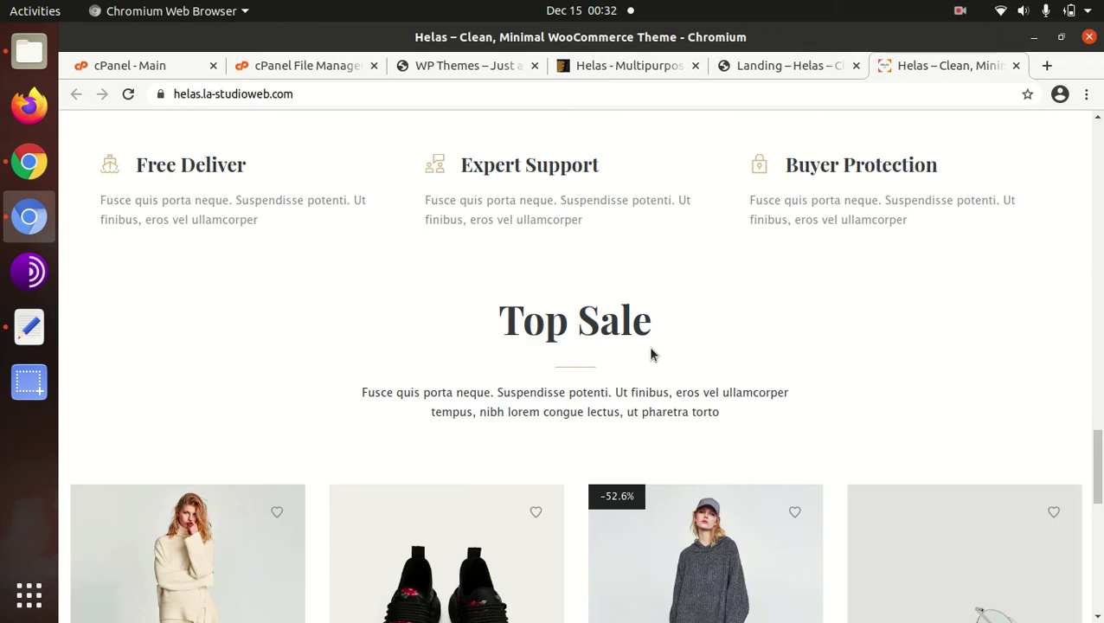
{"action": "scroll", "coordinate": [652, 354], "scroll_direction": "down", "scroll_amount": 4}
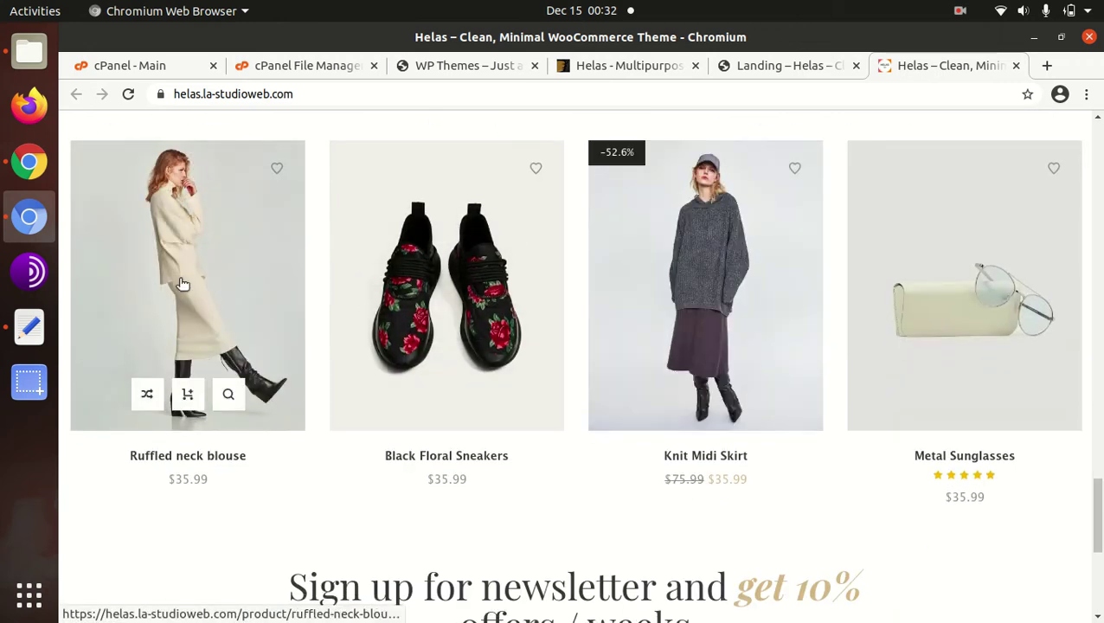
- Open the discounted Knit Midi Skirt in the Top Sale section and review its product page
{"action": "left_click", "coordinate": [704, 271]}
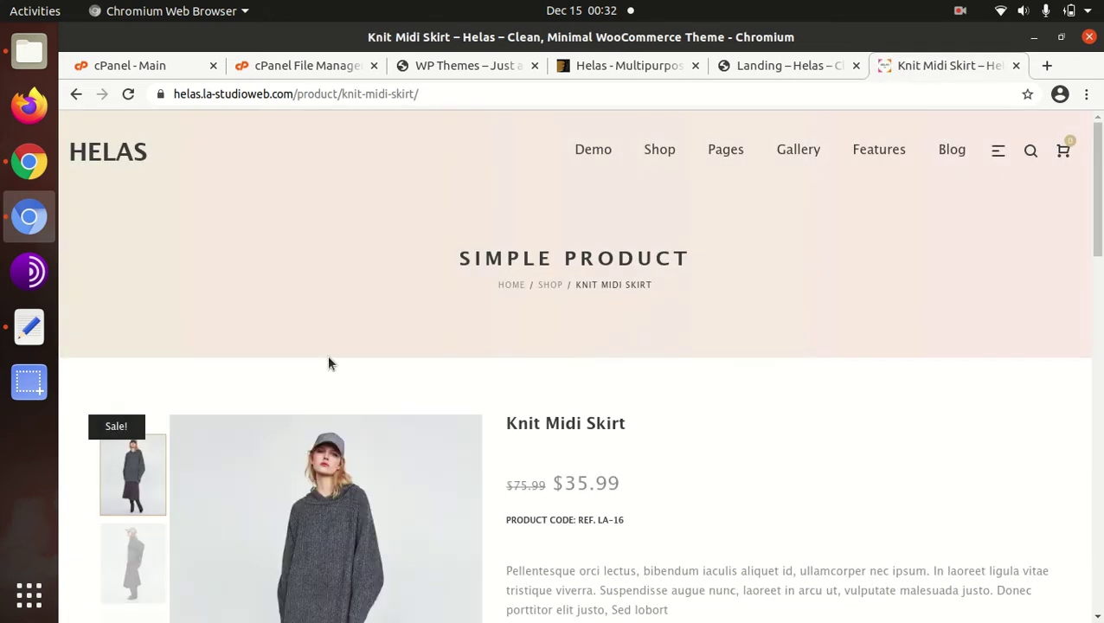
{"action": "scroll", "coordinate": [328, 355], "scroll_direction": "down", "scroll_amount": 5}
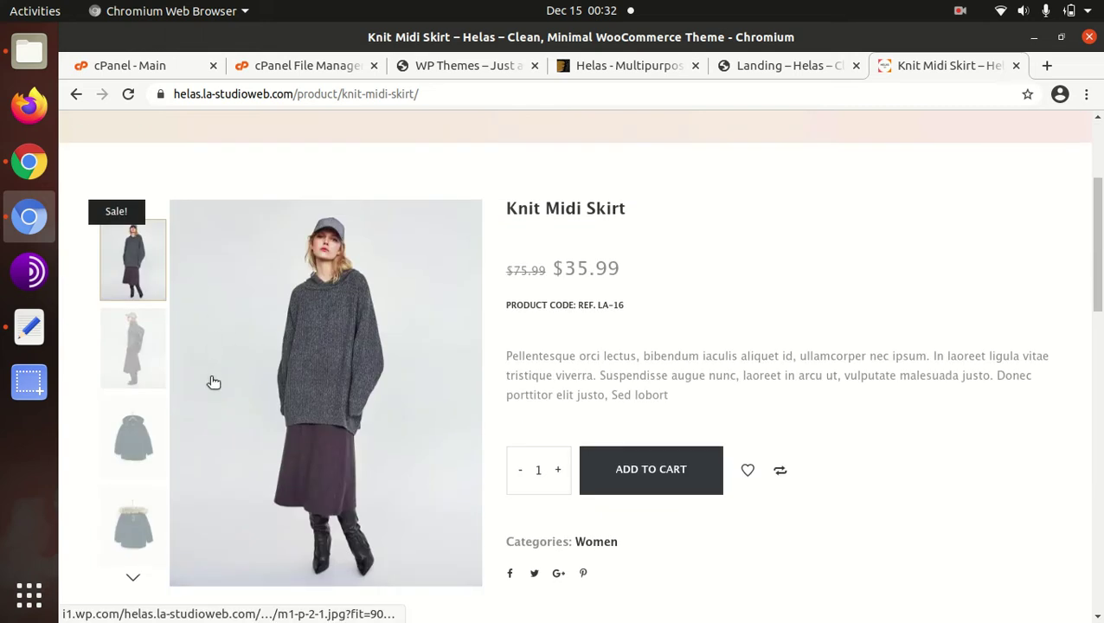
{"action": "scroll", "coordinate": [587, 419], "scroll_direction": "down", "scroll_amount": 5}
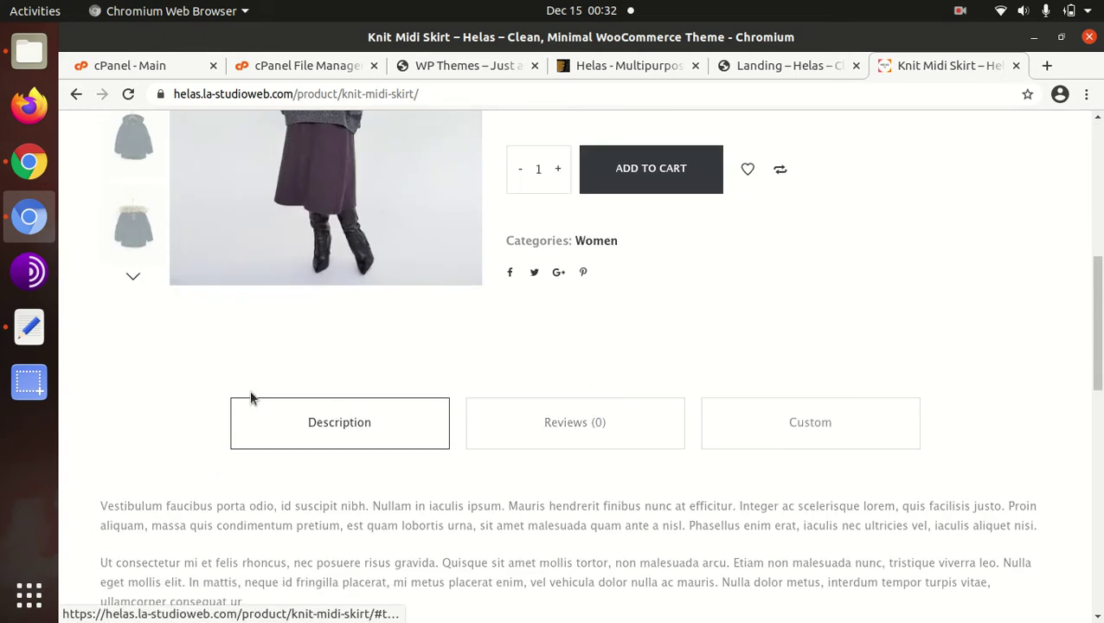
{"action": "scroll", "coordinate": [230, 389], "scroll_direction": "up", "scroll_amount": 10}
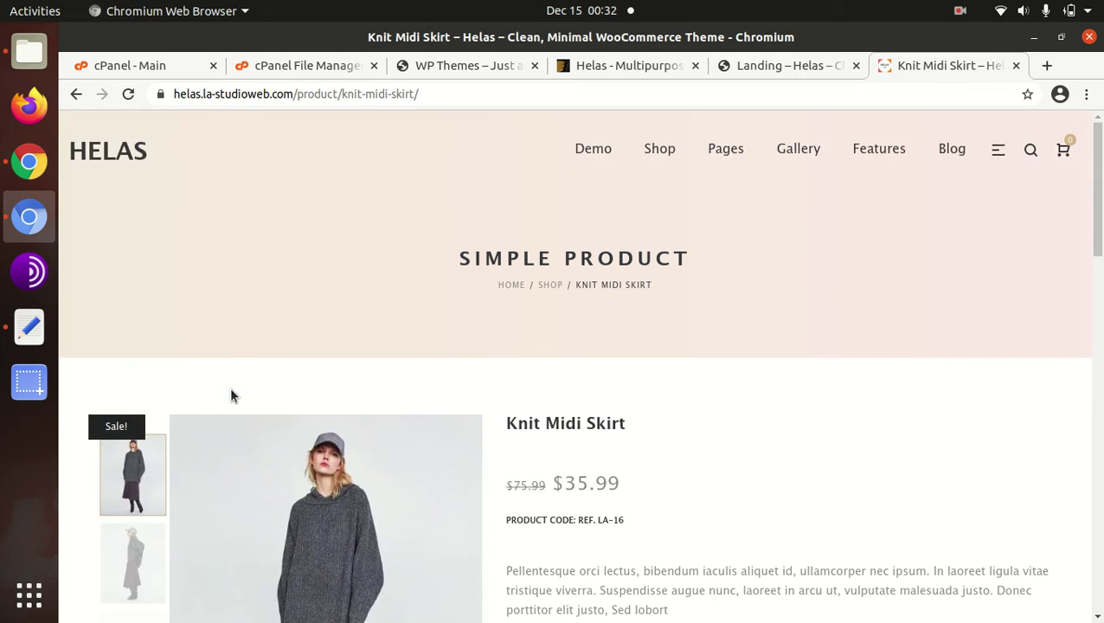
- Open the Home 07 demo and examine its hero banner, product grid and footer
{"action": "mouse_move", "coordinate": [584, 162]}
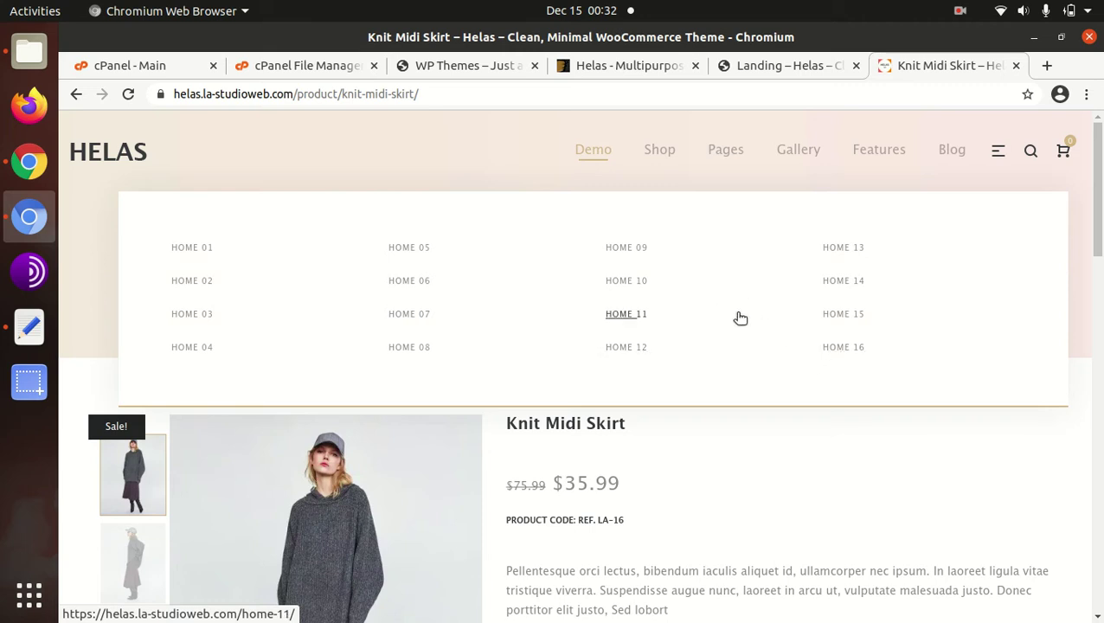
{"action": "left_click", "coordinate": [406, 315]}
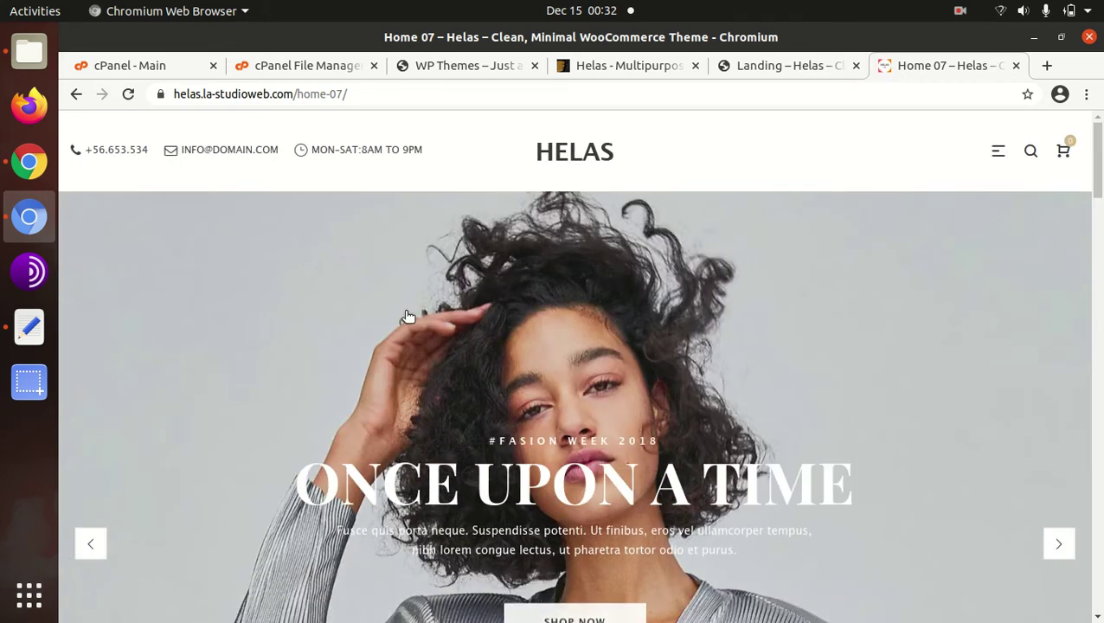
{"action": "scroll", "coordinate": [408, 315], "scroll_direction": "down", "scroll_amount": 4}
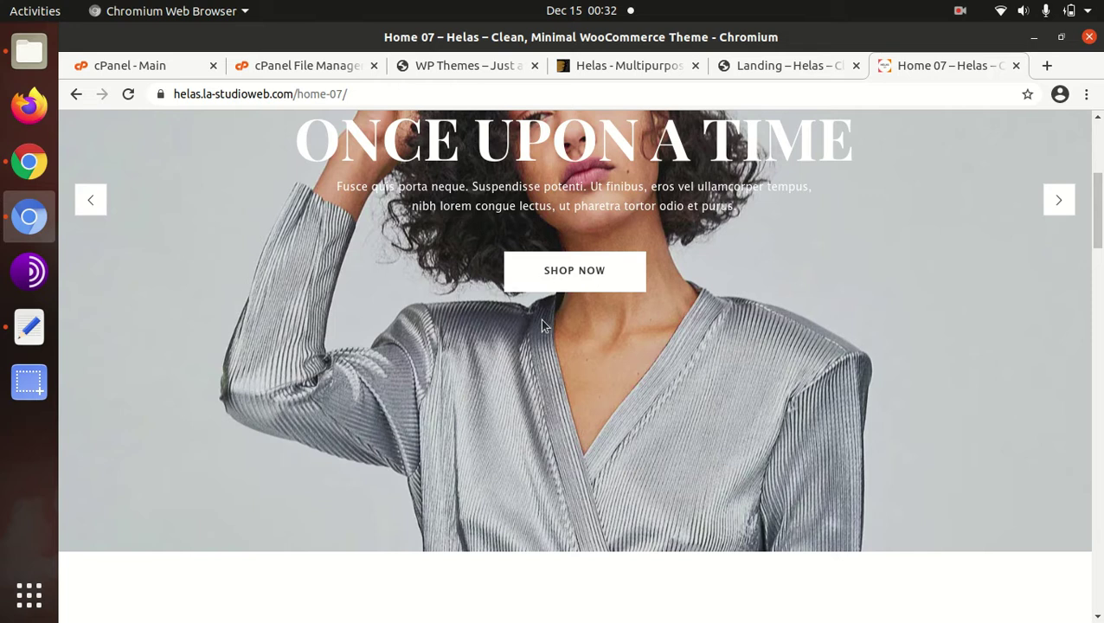
{"action": "scroll", "coordinate": [543, 322], "scroll_direction": "down", "scroll_amount": 10}
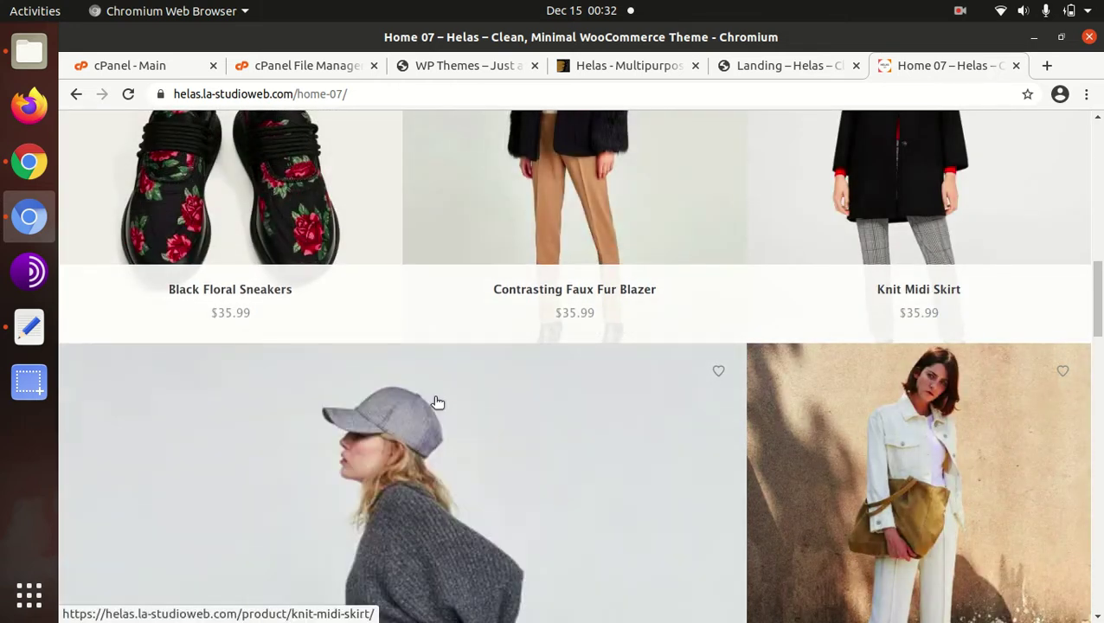
{"action": "scroll", "coordinate": [434, 402], "scroll_direction": "up", "scroll_amount": 2}
{"action": "scroll", "coordinate": [435, 402], "scroll_direction": "down", "scroll_amount": 10}
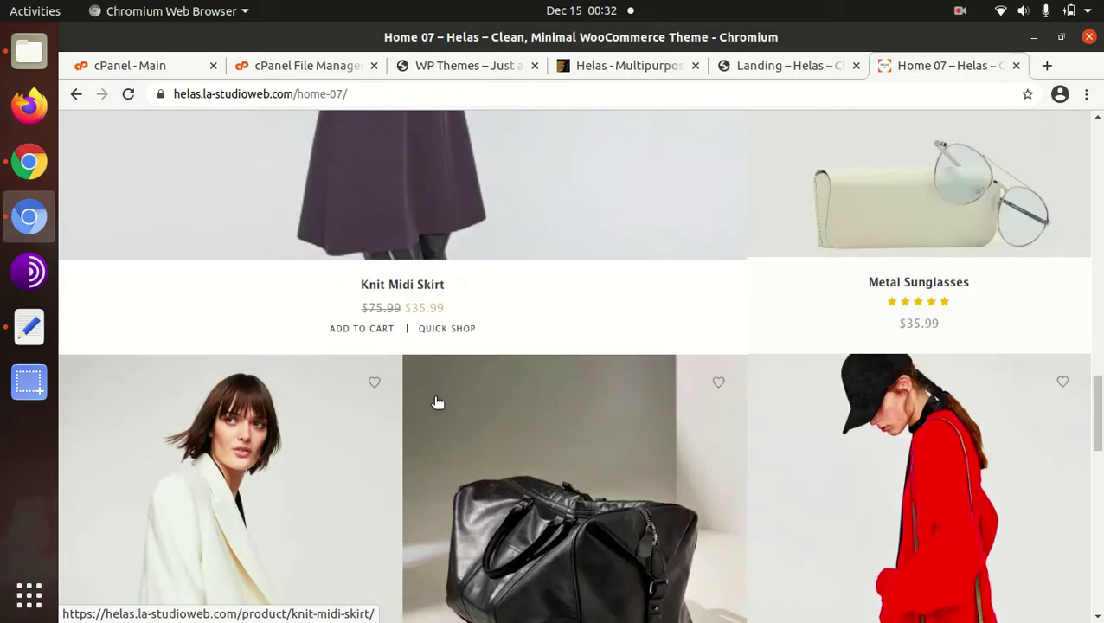
{"action": "scroll", "coordinate": [438, 403], "scroll_direction": "down", "scroll_amount": 3}
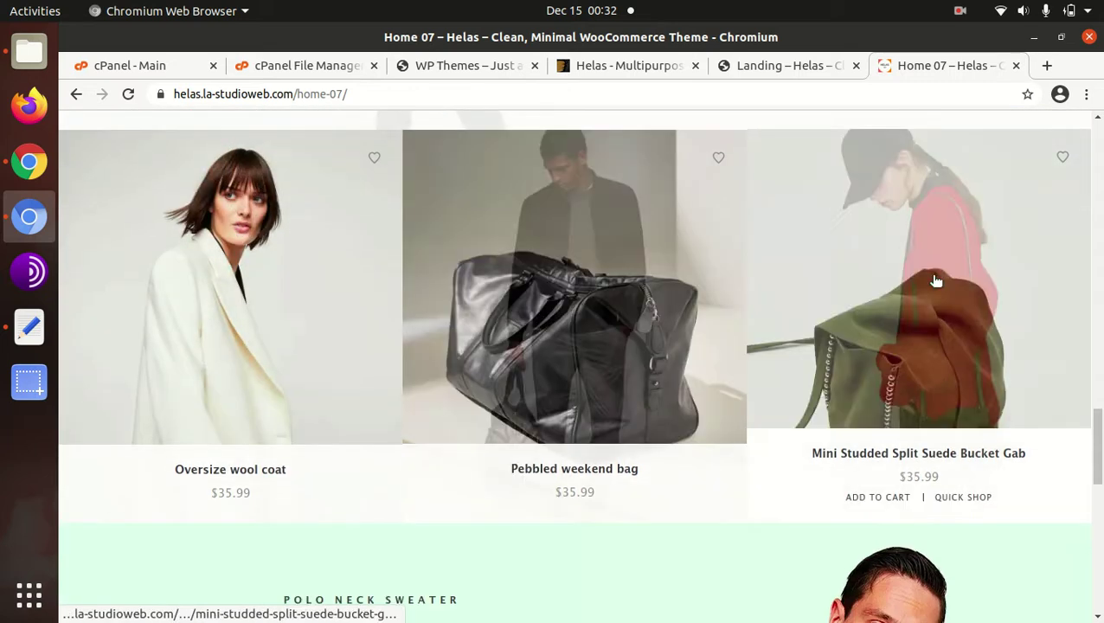
{"action": "scroll", "coordinate": [542, 320], "scroll_direction": "down", "scroll_amount": 10}
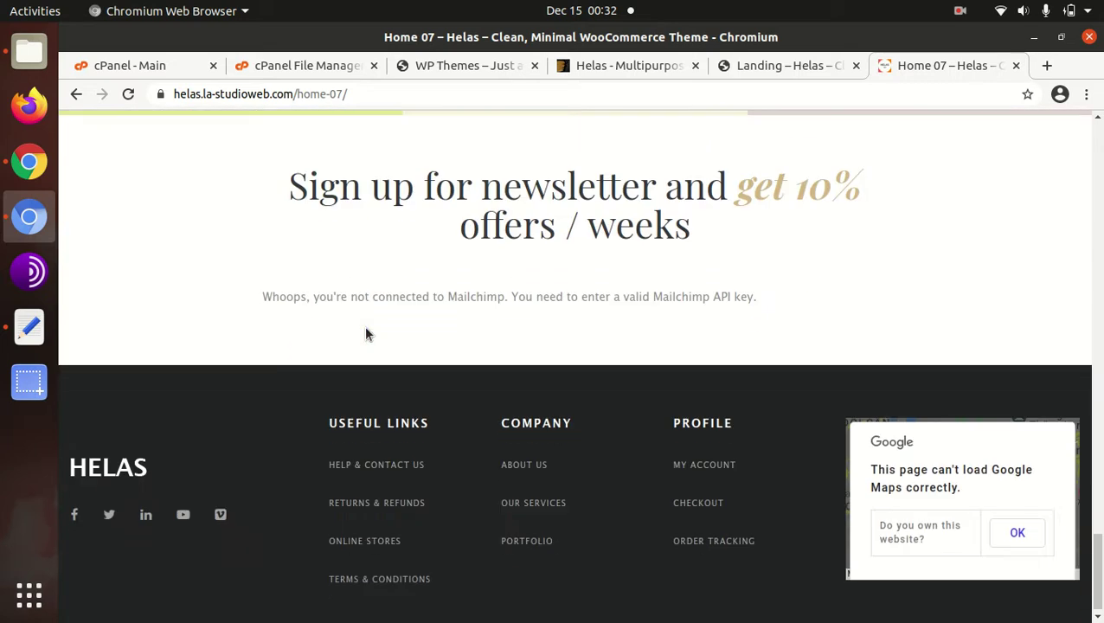
{"action": "scroll", "coordinate": [366, 333], "scroll_direction": "up", "scroll_amount": 15}
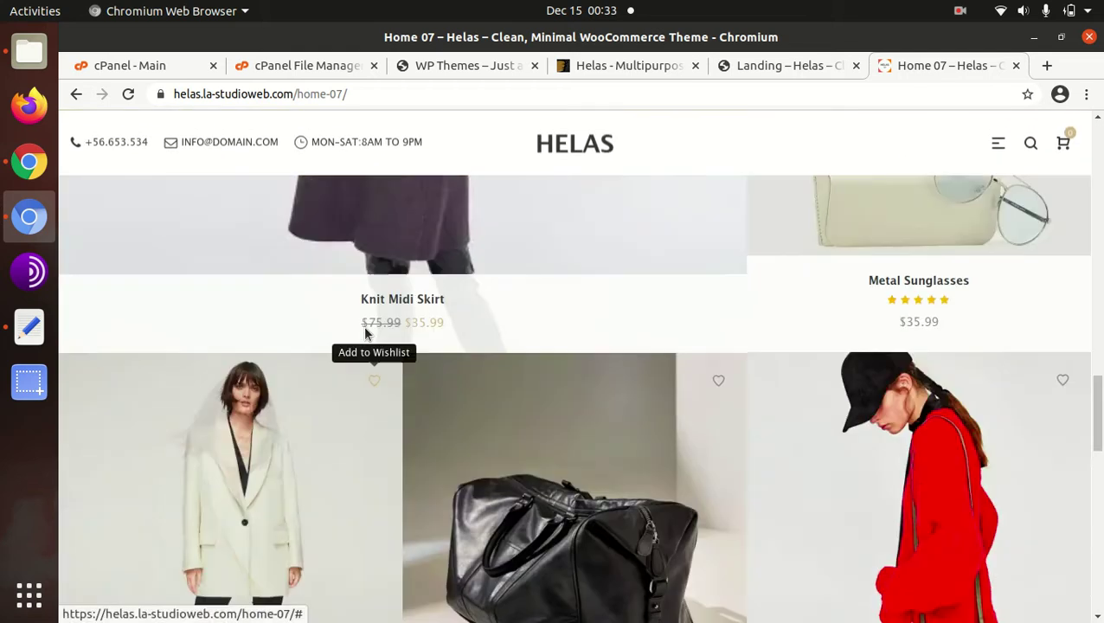
{"action": "scroll", "coordinate": [364, 329], "scroll_direction": "up", "scroll_amount": 10}
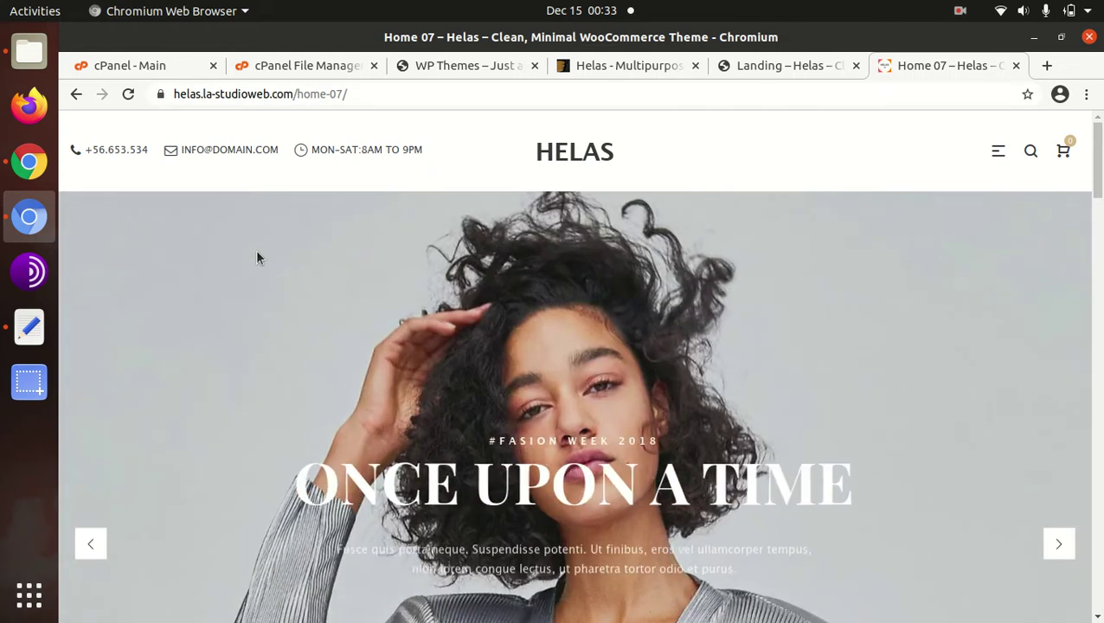
{"action": "scroll", "coordinate": [255, 249], "scroll_direction": "down", "scroll_amount": 2}
{"action": "scroll", "coordinate": [255, 250], "scroll_direction": "down", "scroll_amount": 2}
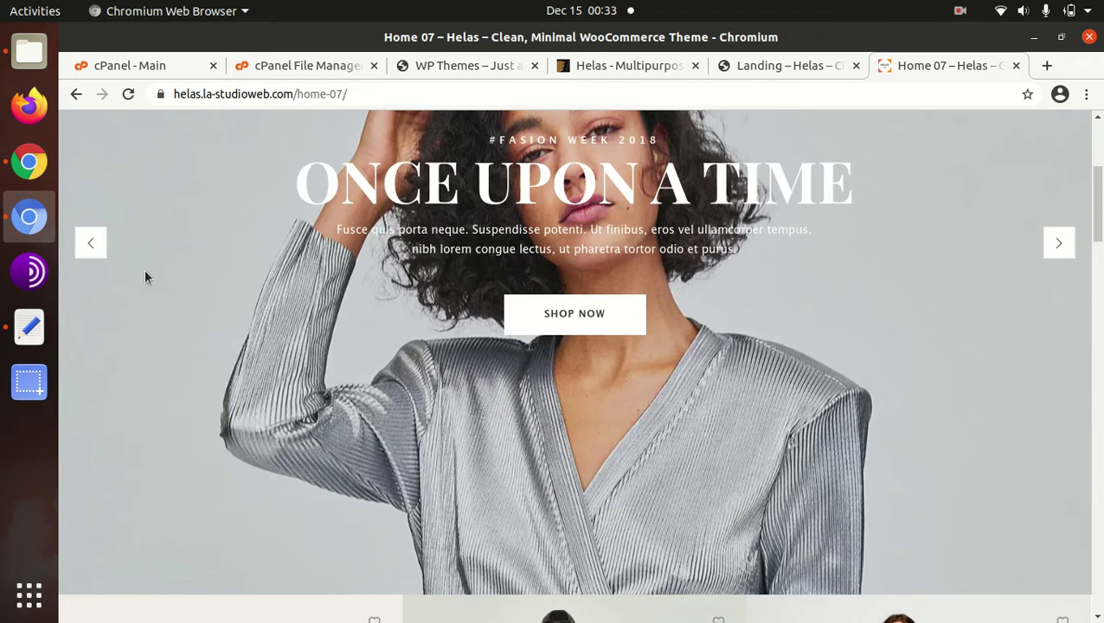
{"action": "scroll", "coordinate": [430, 298], "scroll_direction": "down", "scroll_amount": 5}
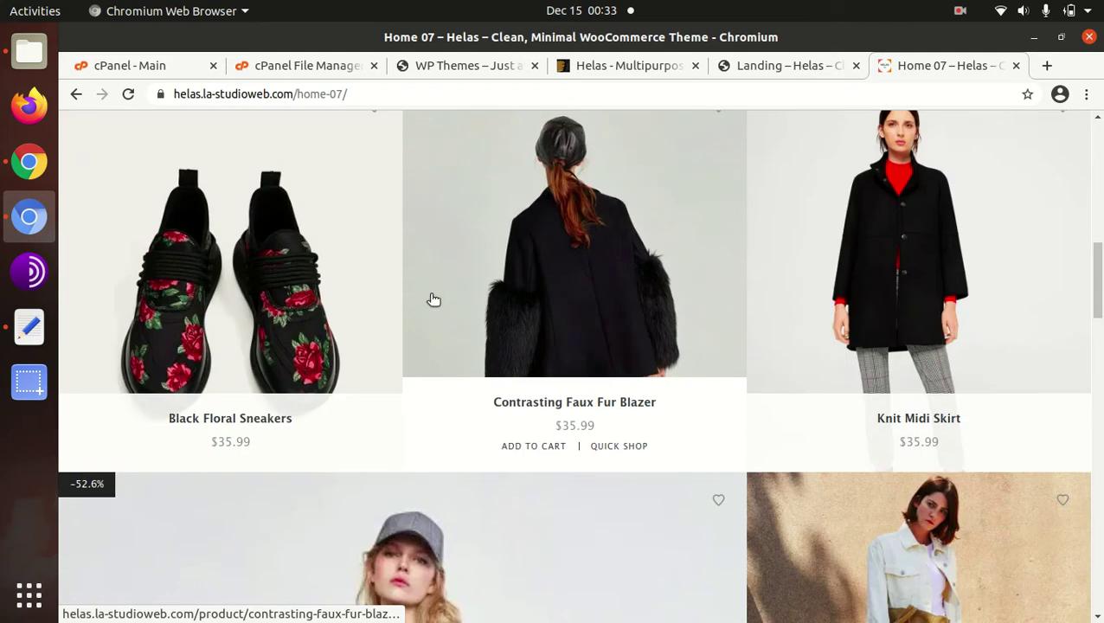
- Return to the Helas item page on ThemeForest and highlight the theme's last update date in the item details
{"action": "left_click", "coordinate": [664, 78]}
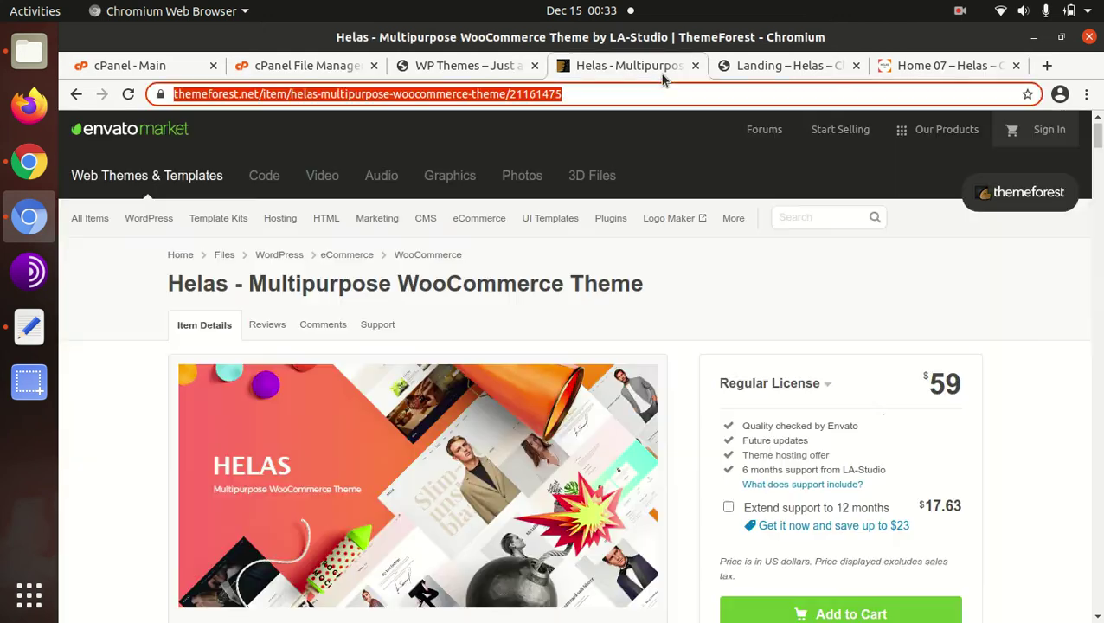
{"action": "scroll", "coordinate": [904, 424], "scroll_direction": "down", "scroll_amount": 6}
{"action": "scroll", "coordinate": [974, 450], "scroll_direction": "down", "scroll_amount": 4}
{"action": "left_click_drag", "start_coordinate": [928, 450], "coordinate": [816, 450]}
{"action": "left_click_drag", "start_coordinate": [924, 423], "coordinate": [834, 409]}
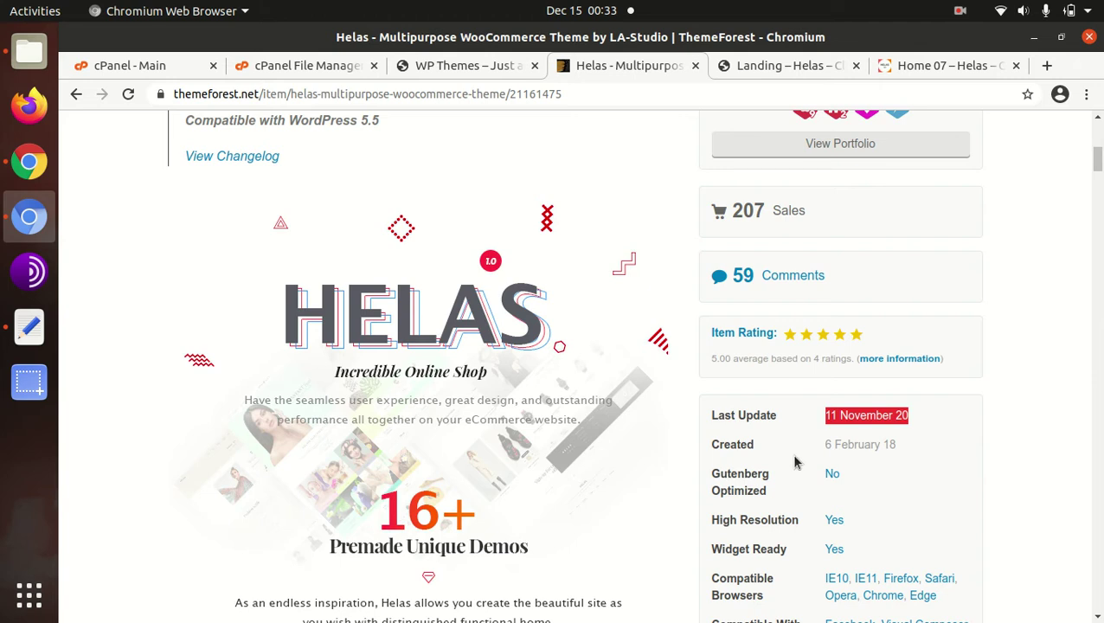
- Highlight the author name LA-Studio in the author box of the Helas item page
{"action": "scroll", "coordinate": [831, 519], "scroll_direction": "up", "scroll_amount": 5}
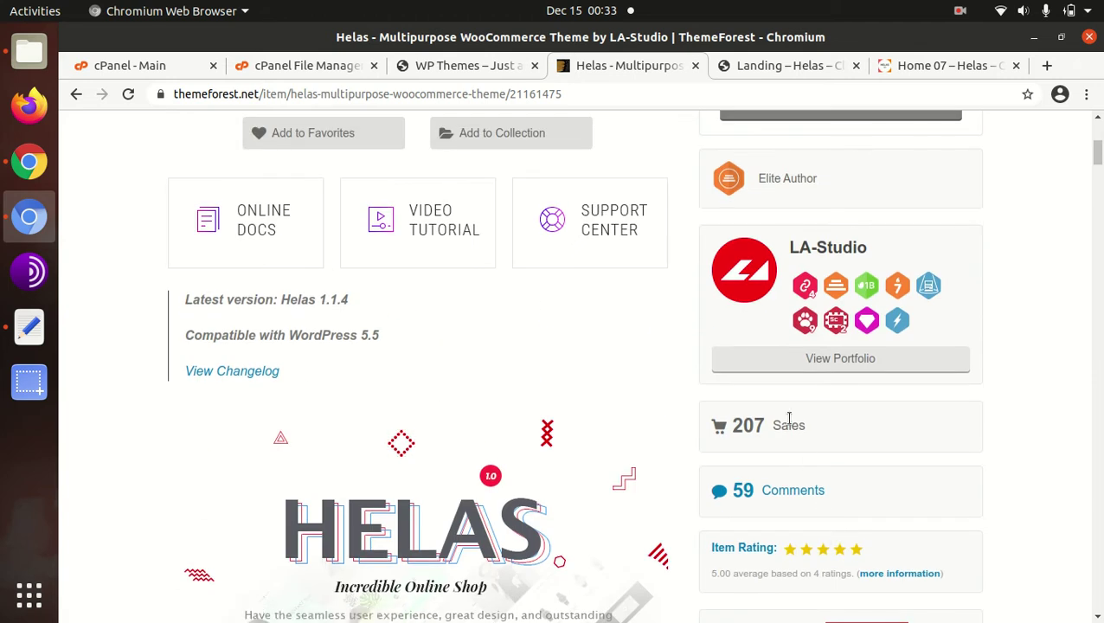
{"action": "scroll", "coordinate": [872, 461], "scroll_direction": "up", "scroll_amount": 4}
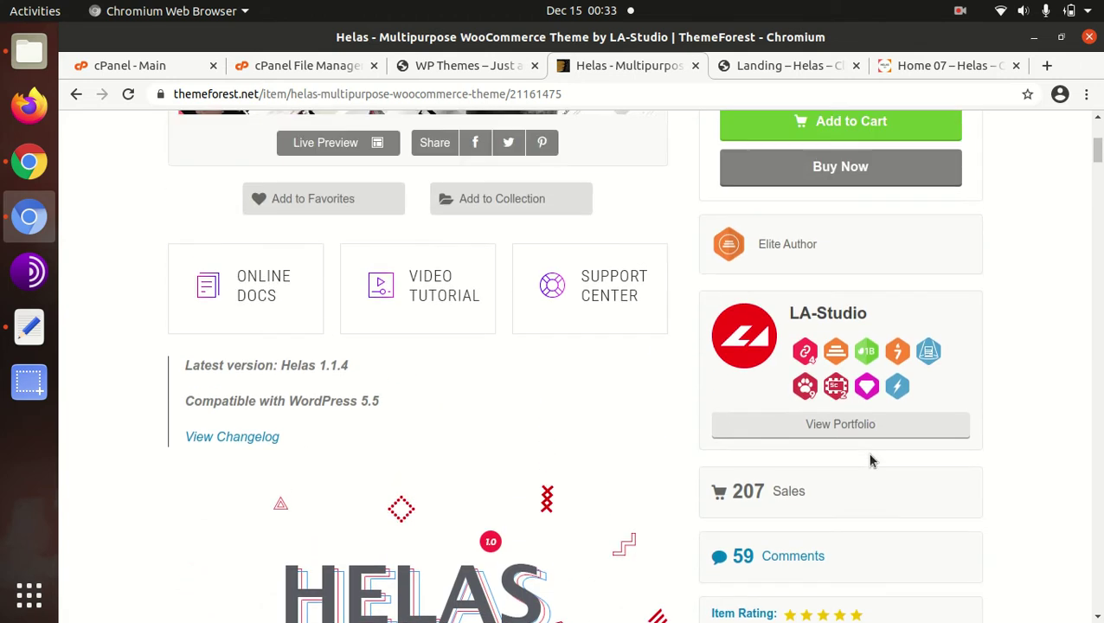
{"action": "left_click_drag", "start_coordinate": [892, 426], "coordinate": [792, 419]}
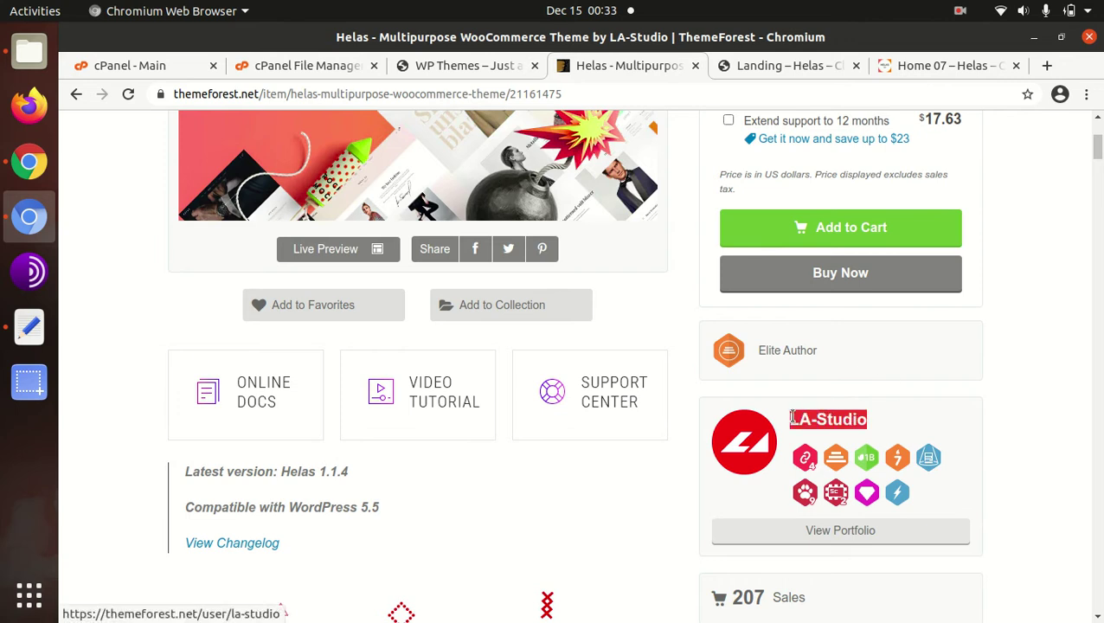
- Highlight the Elite Author badge on the Helas item page and look over the page around the theme's preview image
{"action": "left_click_drag", "start_coordinate": [850, 360], "coordinate": [759, 350]}
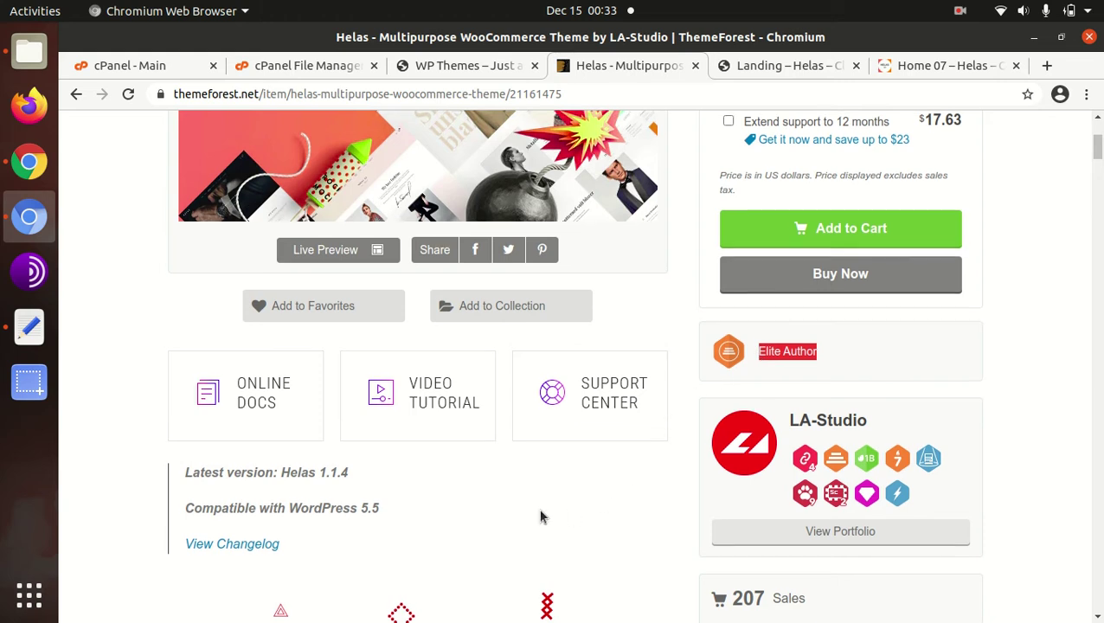
{"action": "scroll", "coordinate": [540, 516], "scroll_direction": "up", "scroll_amount": 3}
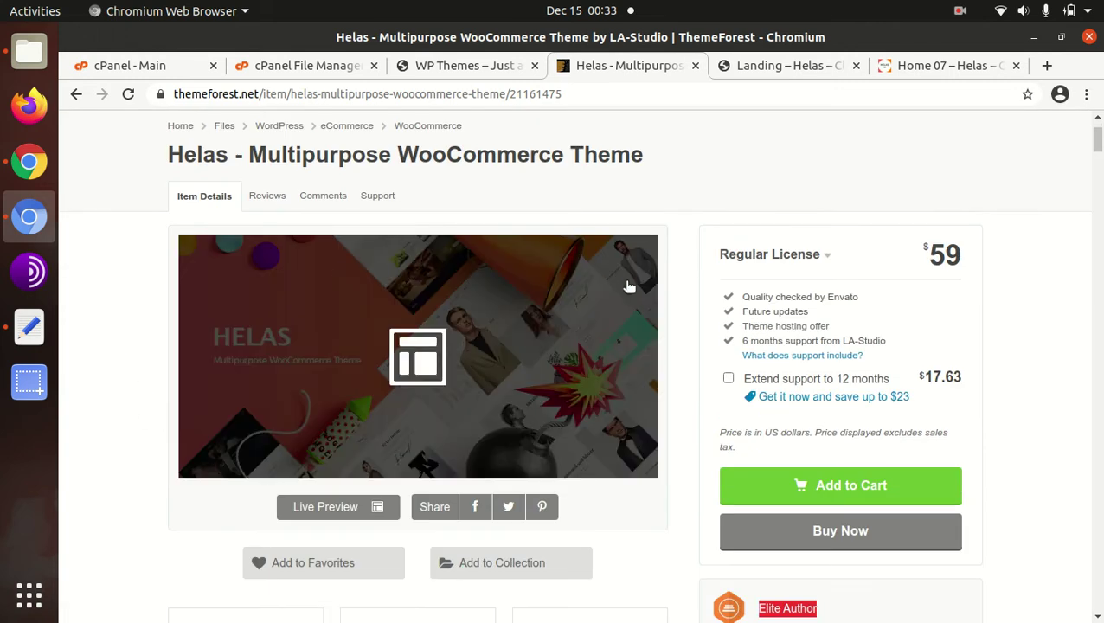
{"action": "scroll", "coordinate": [664, 394], "scroll_direction": "down", "scroll_amount": 2}
{"action": "scroll", "coordinate": [663, 394], "scroll_direction": "down", "scroll_amount": 1}
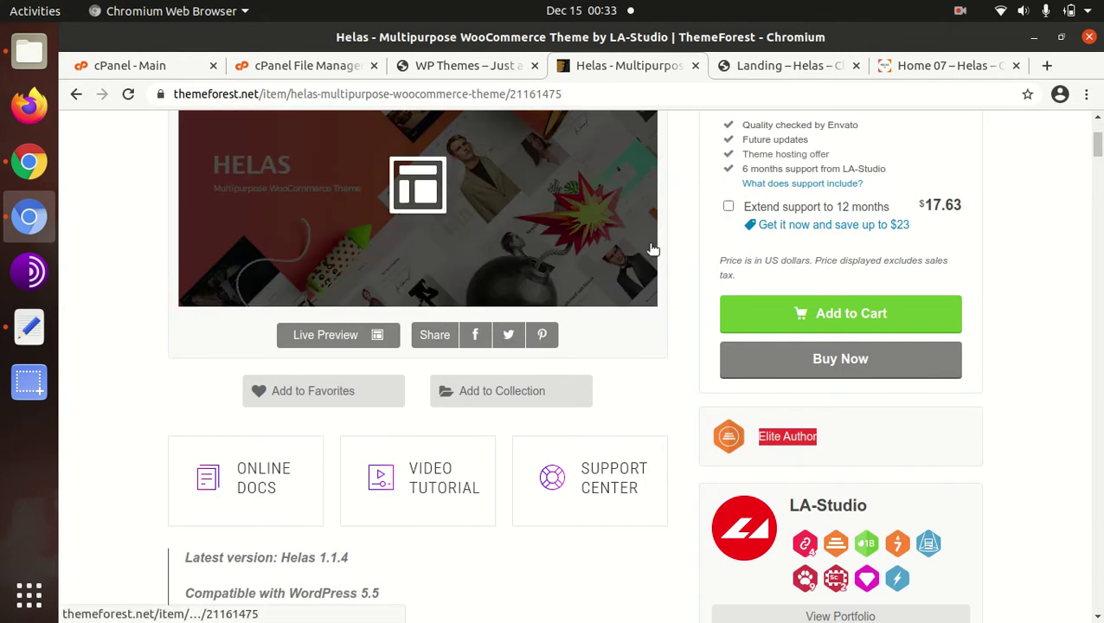
{"action": "scroll", "coordinate": [554, 394], "scroll_direction": "up", "scroll_amount": 4}
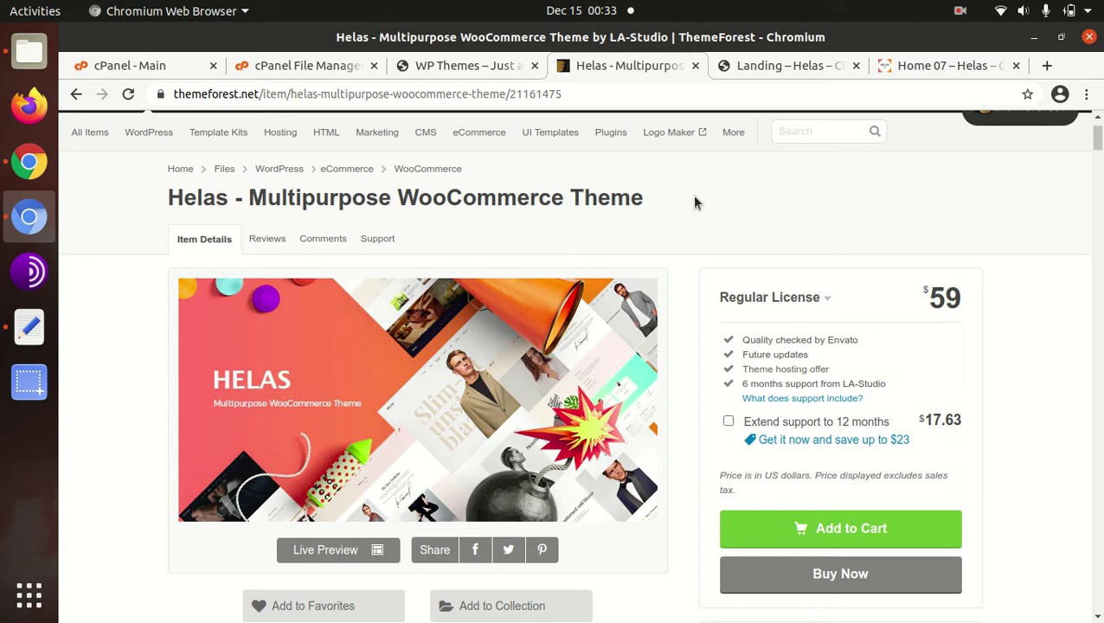
- Switch to the WordPress site, then to Files, and inspect the Assets folder inside the downloaded Helas folder
{"action": "left_click", "coordinate": [449, 69]}
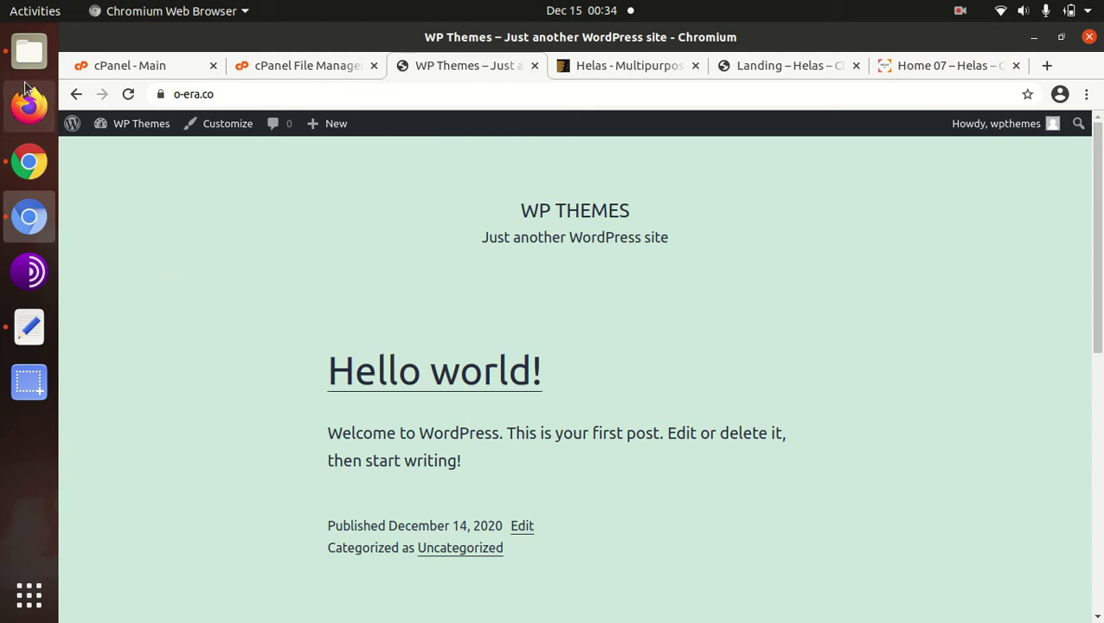
{"action": "left_click", "coordinate": [29, 51]}
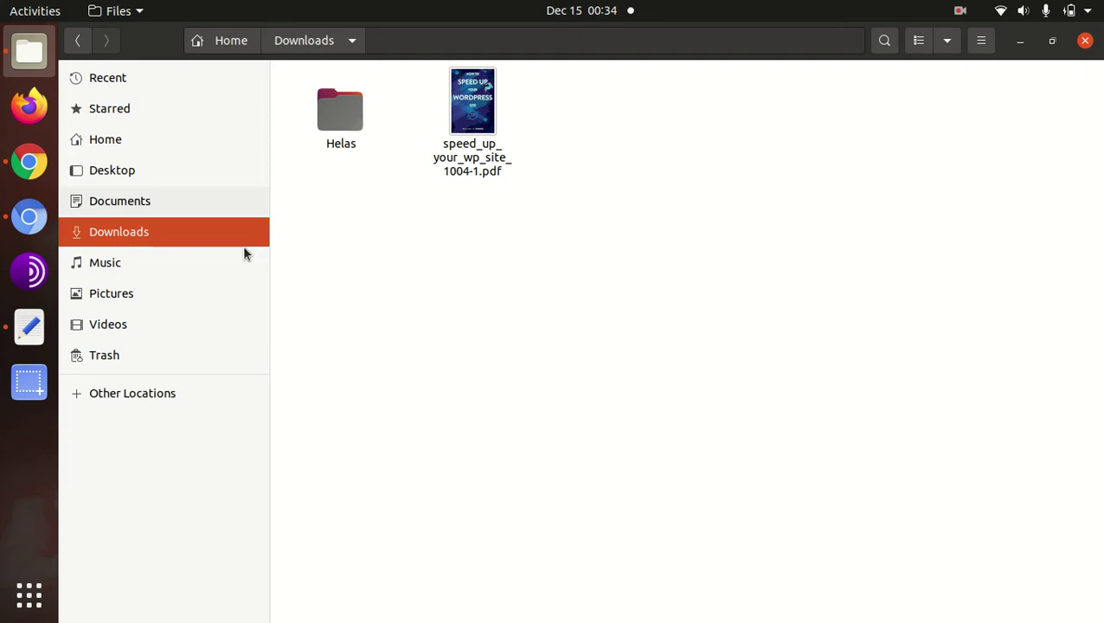
{"action": "left_click", "coordinate": [343, 127]}
{"action": "double_click", "coordinate": [337, 126]}
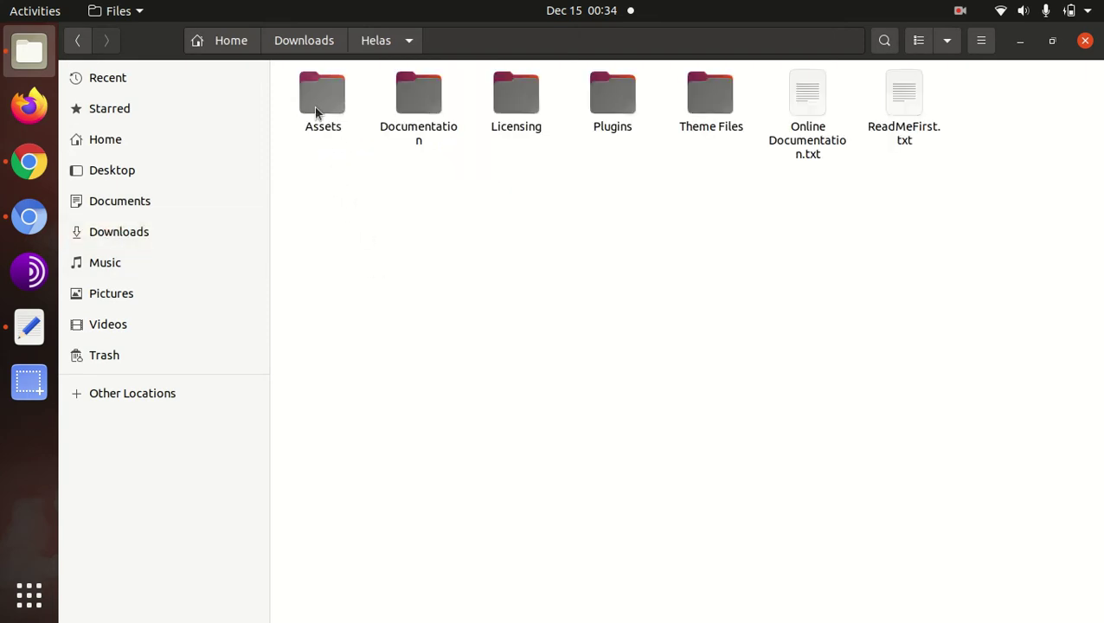
{"action": "double_click", "coordinate": [315, 108]}
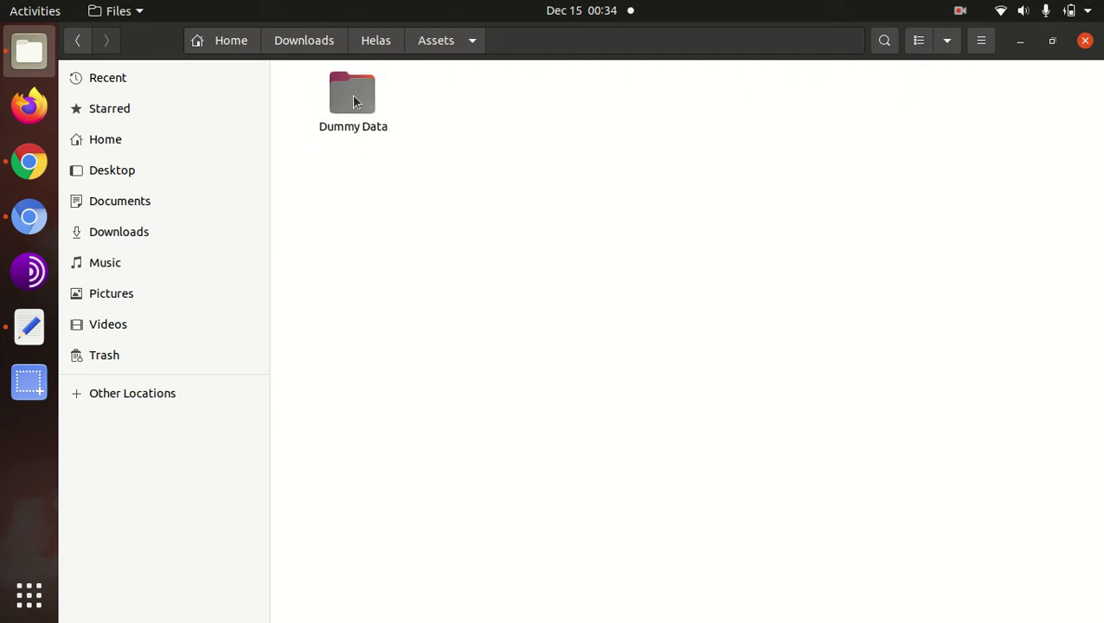
{"action": "left_click", "coordinate": [374, 41]}
- Open the Plugins folder of the Helas package and go through its plugin archives one by one
{"action": "left_click", "coordinate": [403, 102]}
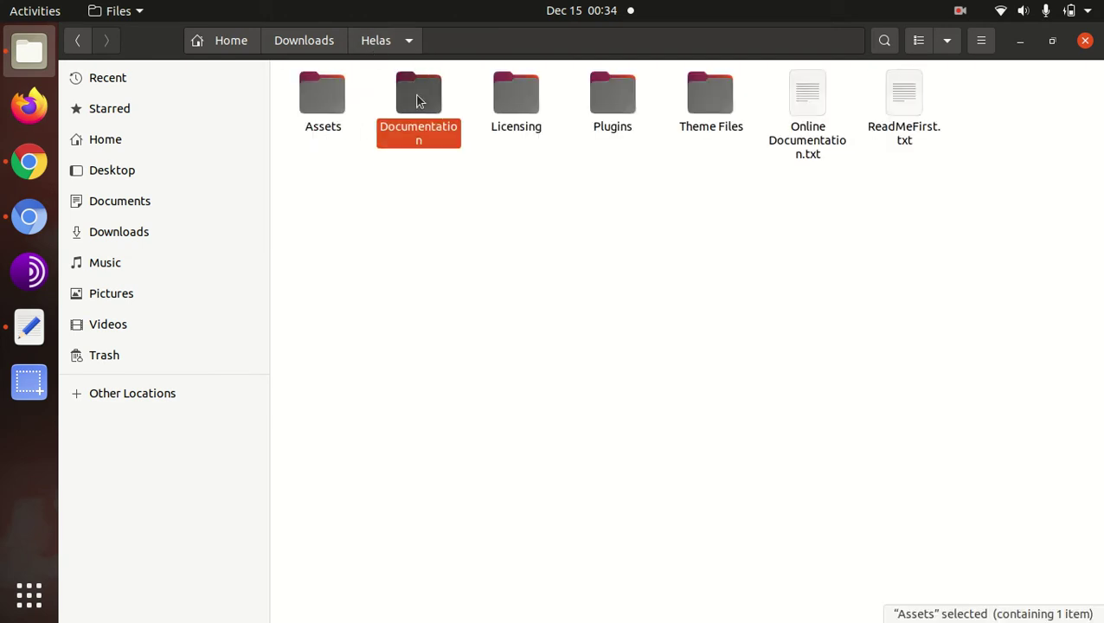
{"action": "left_click", "coordinate": [518, 102]}
{"action": "left_click", "coordinate": [604, 104]}
{"action": "double_click", "coordinate": [605, 103]}
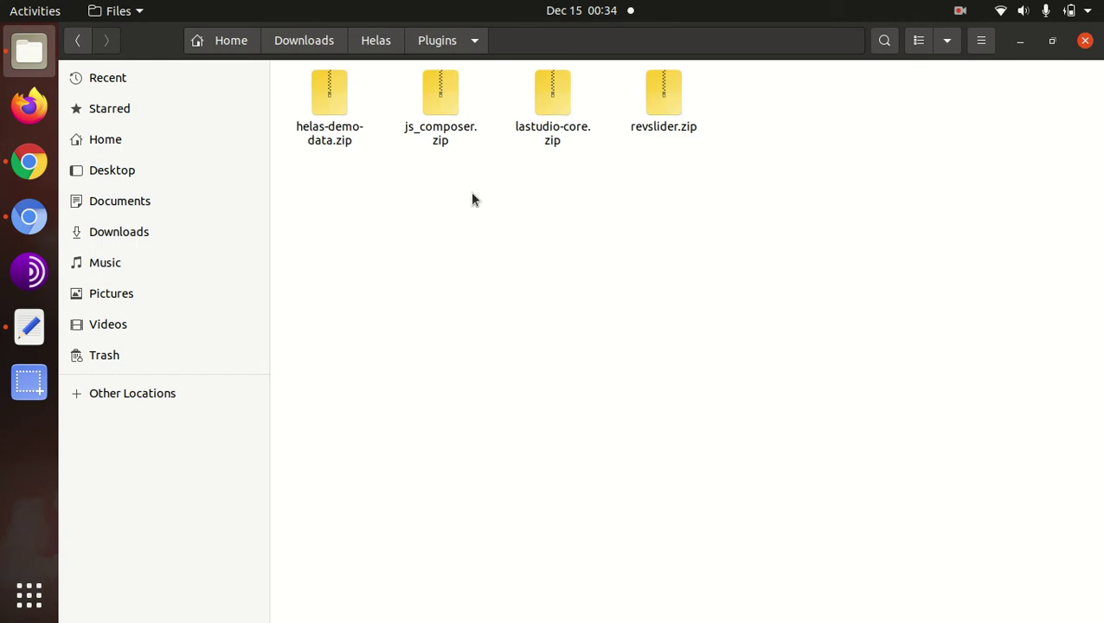
{"action": "left_click", "coordinate": [330, 140]}
{"action": "left_click", "coordinate": [443, 143]}
{"action": "left_click", "coordinate": [521, 141]}
{"action": "left_click", "coordinate": [658, 133]}
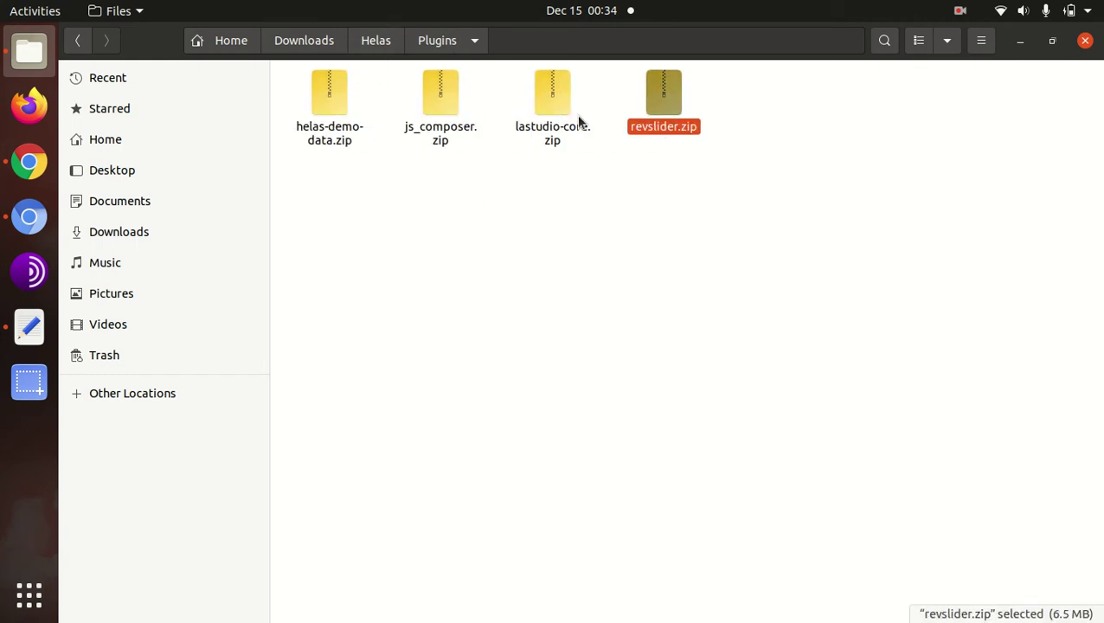
- Check the Theme Files folder, then return to Plugins and point out helas-demo-data.zip, js_composer.zip, lastudio-core.zip and revslider.zip
{"action": "left_click", "coordinate": [374, 41]}
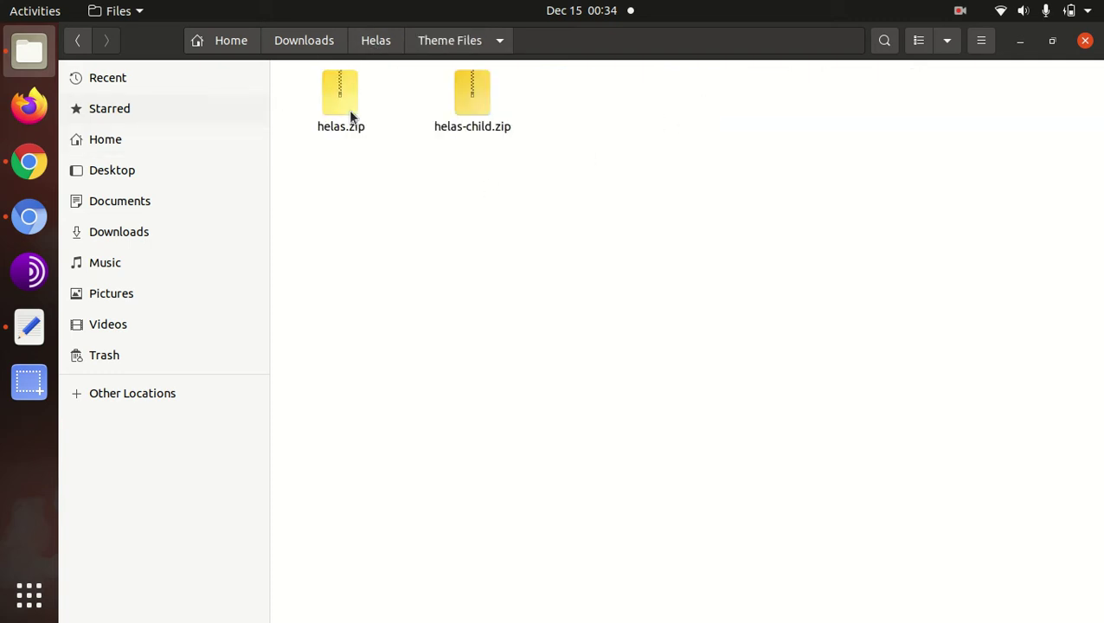
{"action": "left_click", "coordinate": [374, 45]}
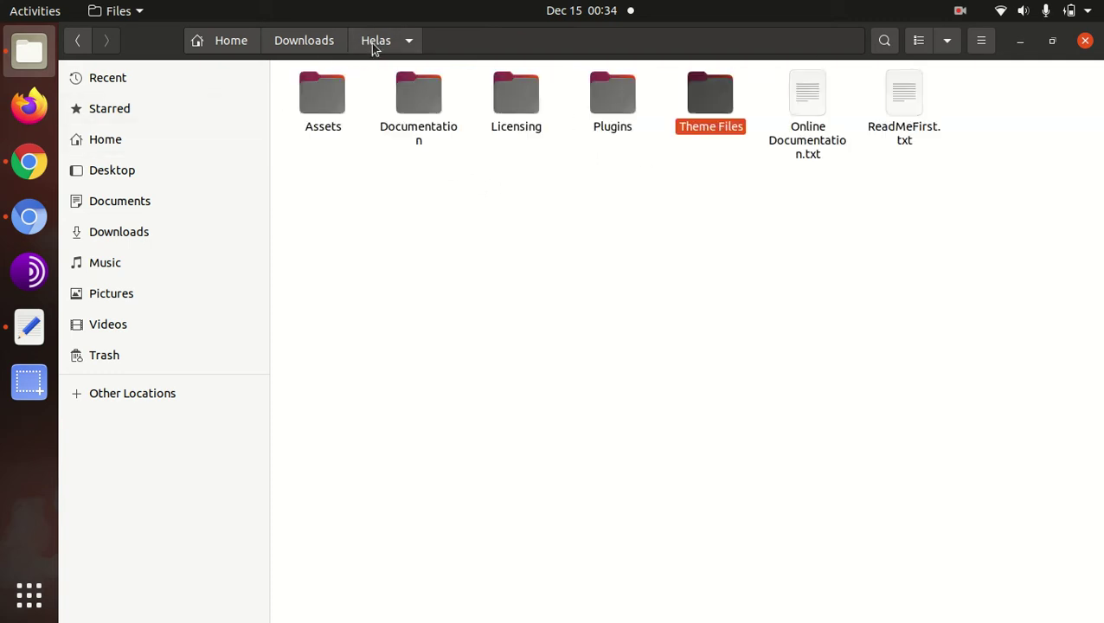
{"action": "double_click", "coordinate": [612, 104]}
{"action": "left_click", "coordinate": [322, 154]}
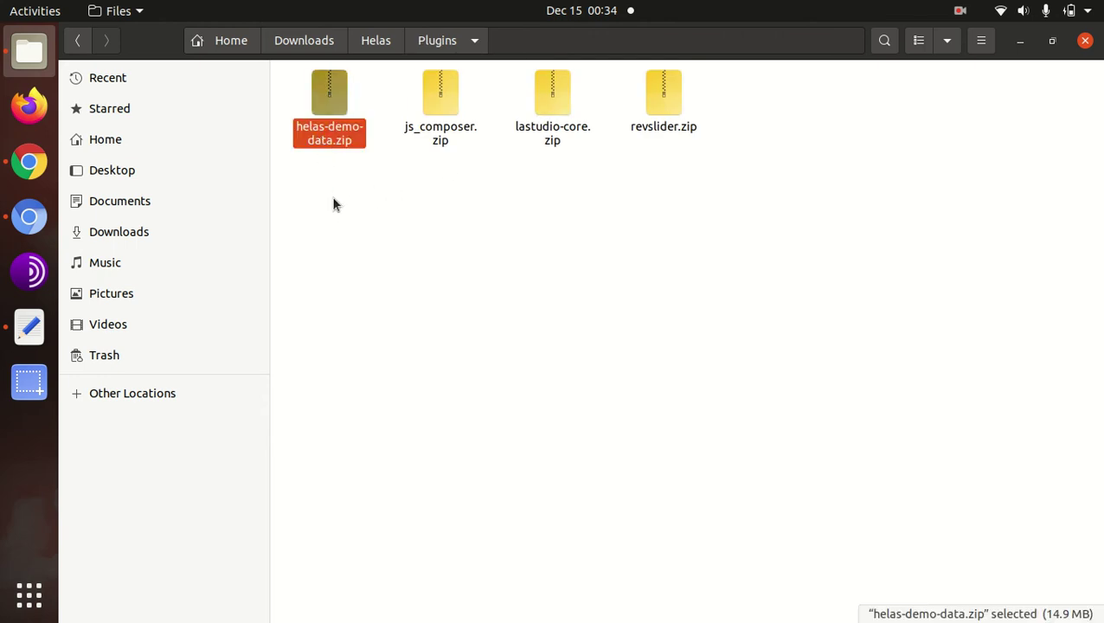
{"action": "left_click", "coordinate": [339, 236]}
{"action": "left_click", "coordinate": [457, 137]}
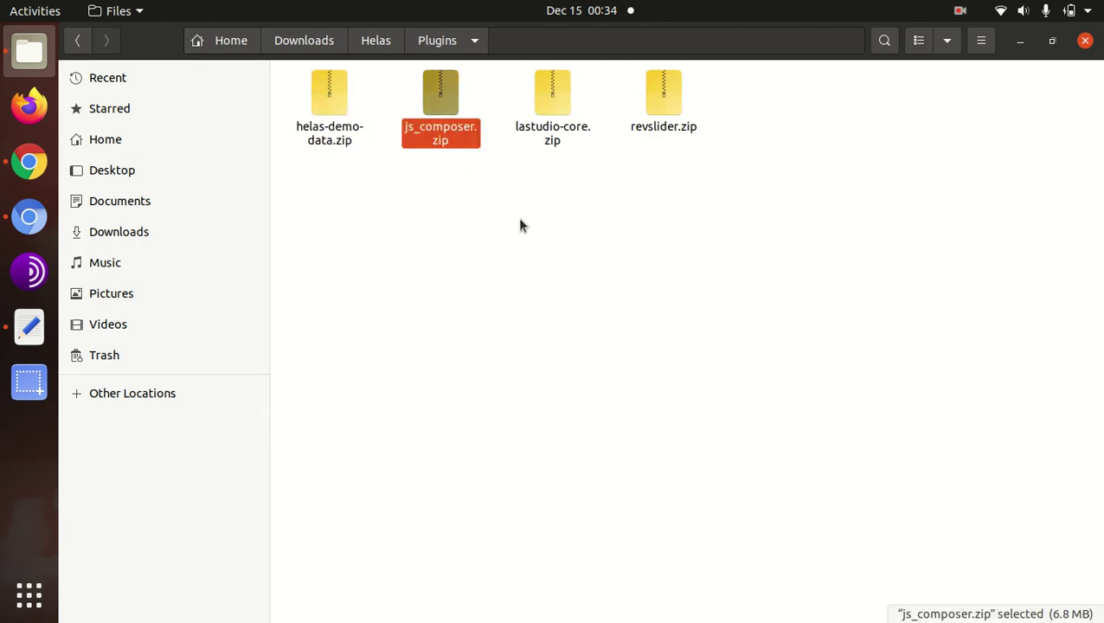
{"action": "left_click", "coordinate": [547, 140]}
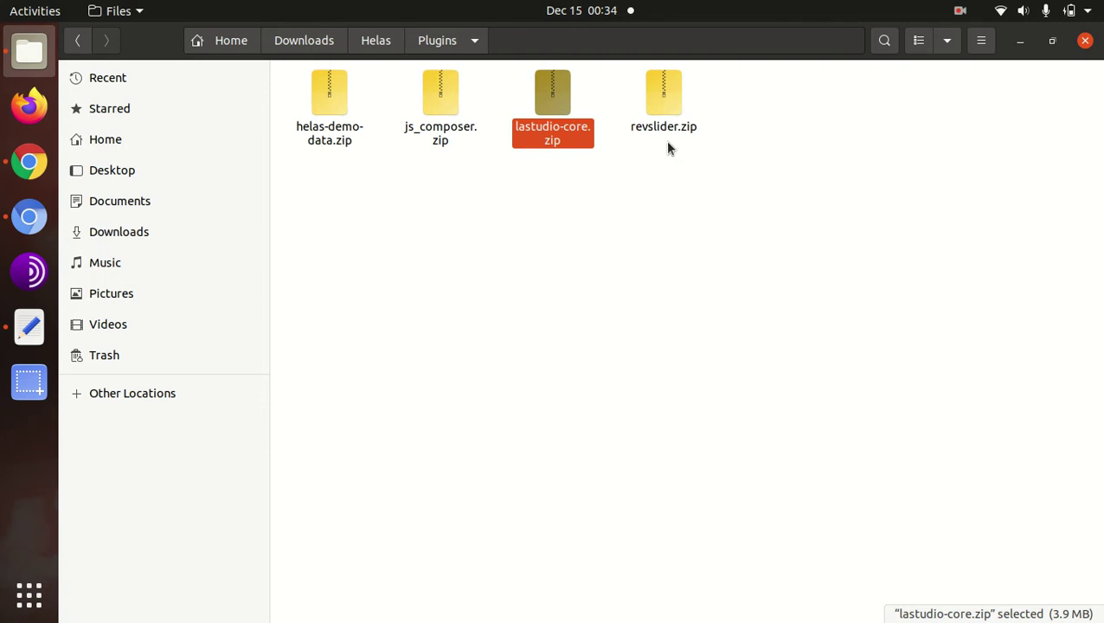
{"action": "key", "text": "Right"}
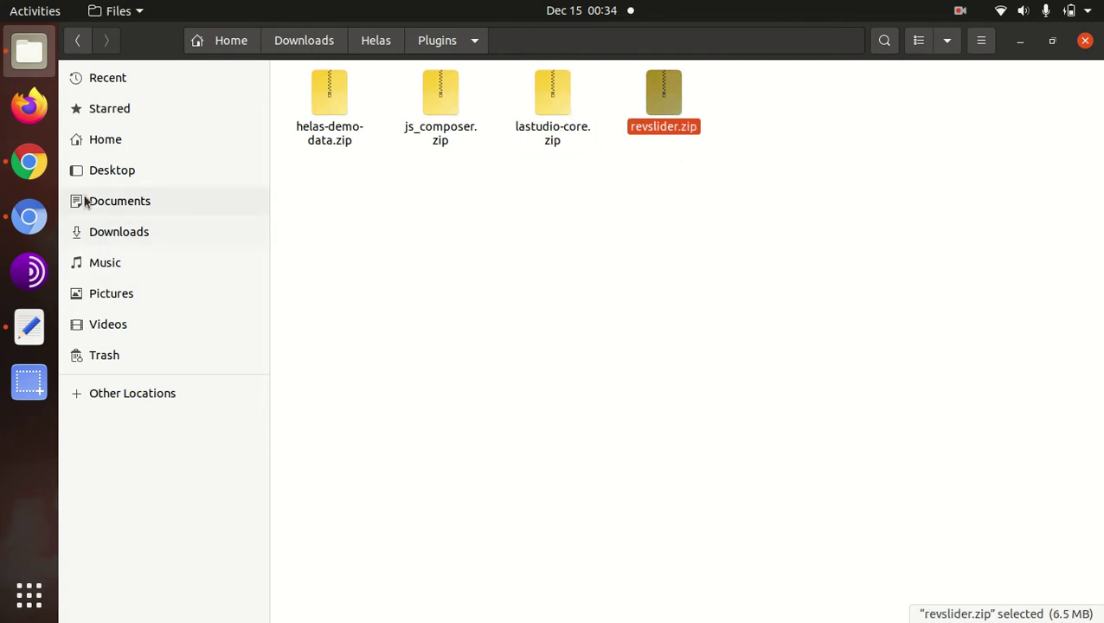
- Switch back to Chromium and open the theme upload form in the WordPress site's admin area
{"action": "left_click", "coordinate": [28, 216]}
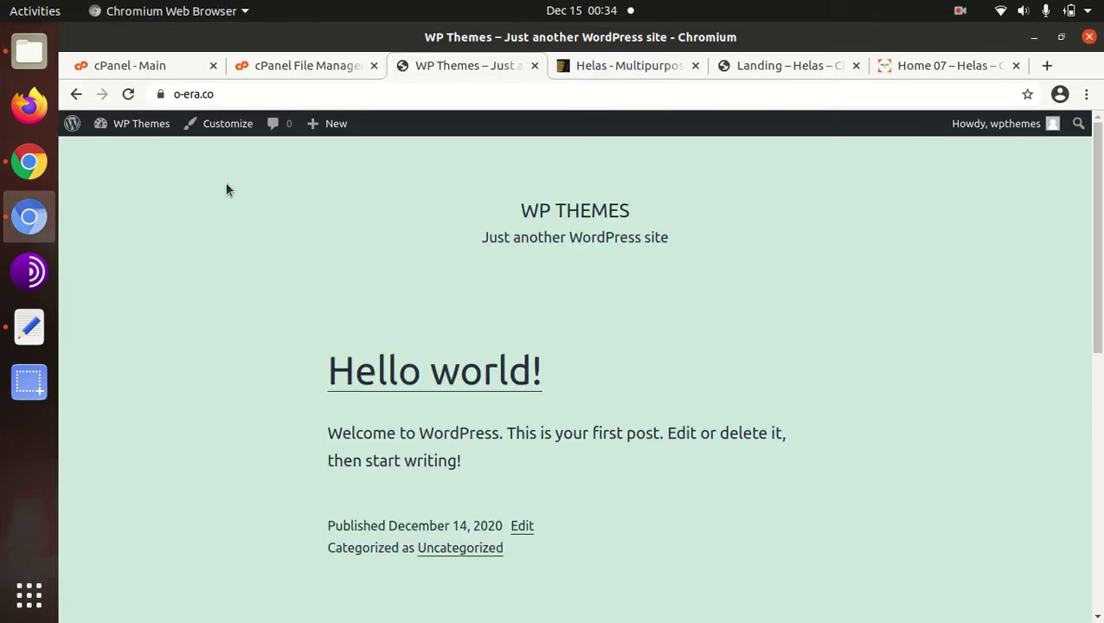
{"action": "mouse_move", "coordinate": [106, 136]}
{"action": "left_click", "coordinate": [111, 155]}
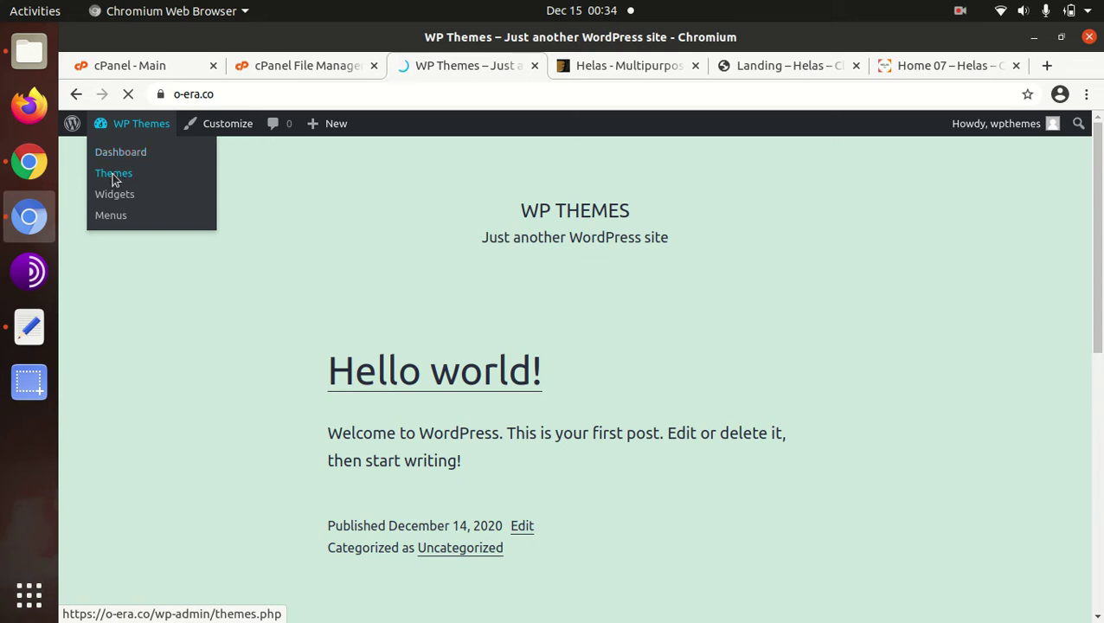
{"action": "left_click", "coordinate": [113, 173]}
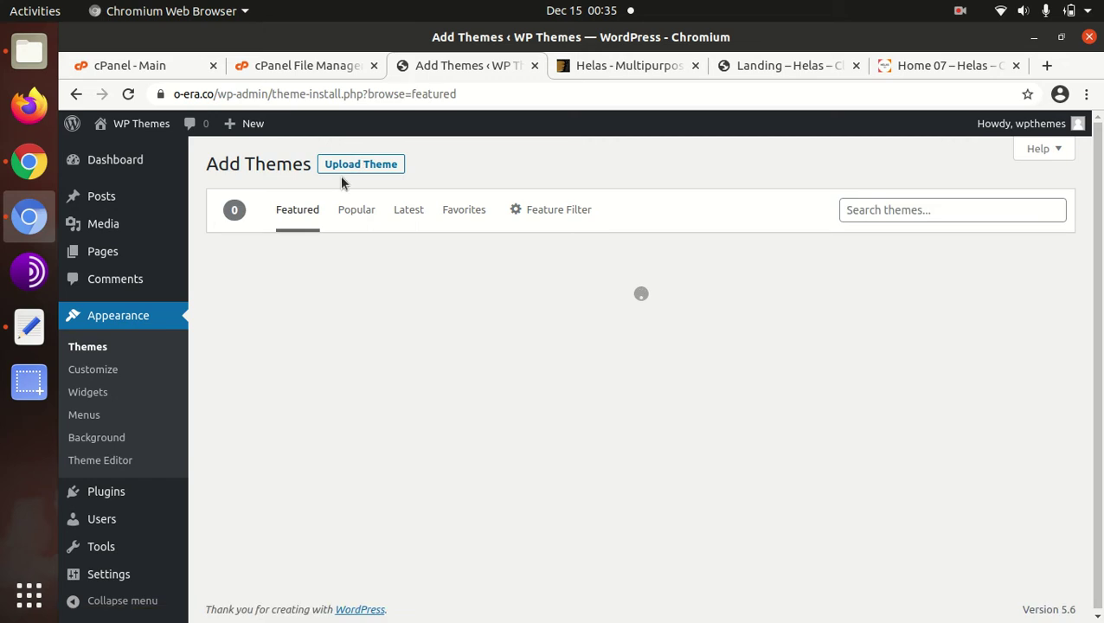
{"action": "left_click", "coordinate": [345, 166]}
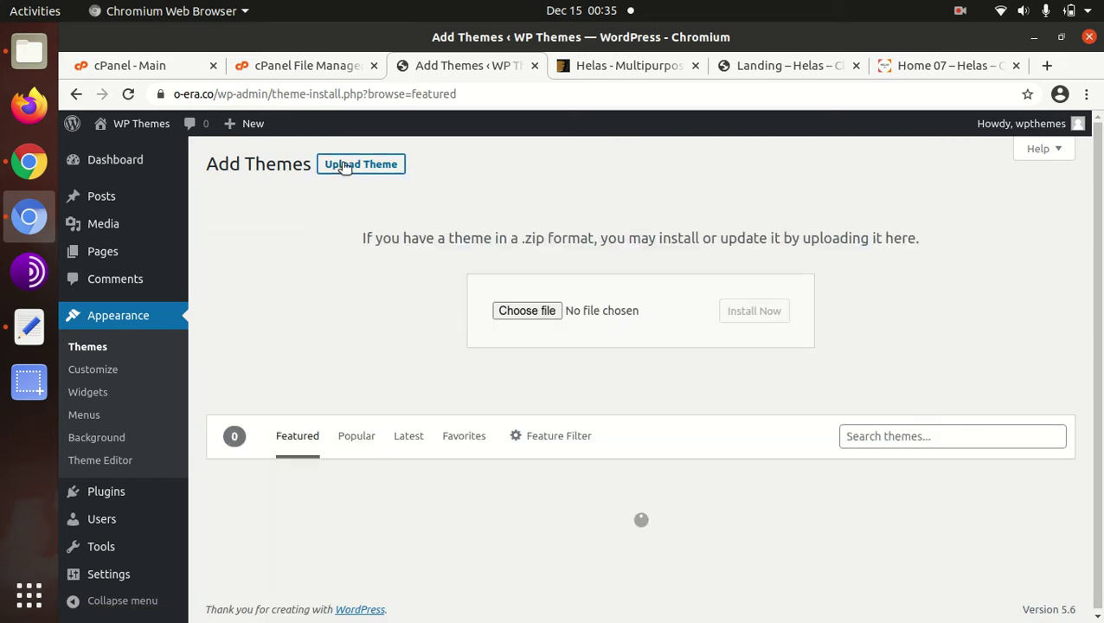
{"action": "left_click", "coordinate": [521, 313]}
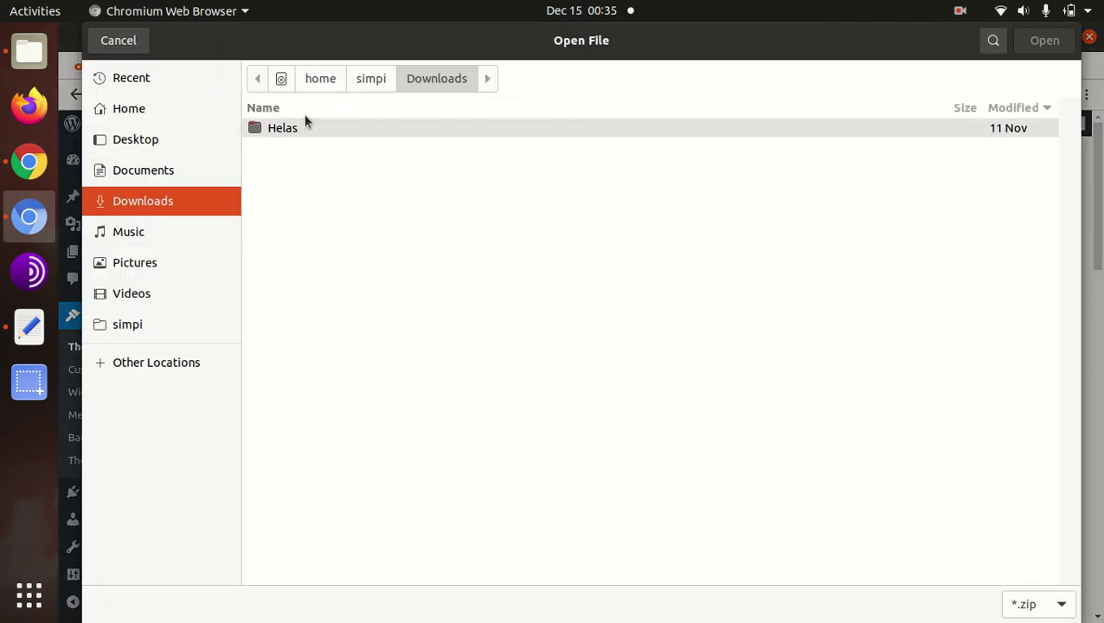
{"action": "double_click", "coordinate": [299, 127]}
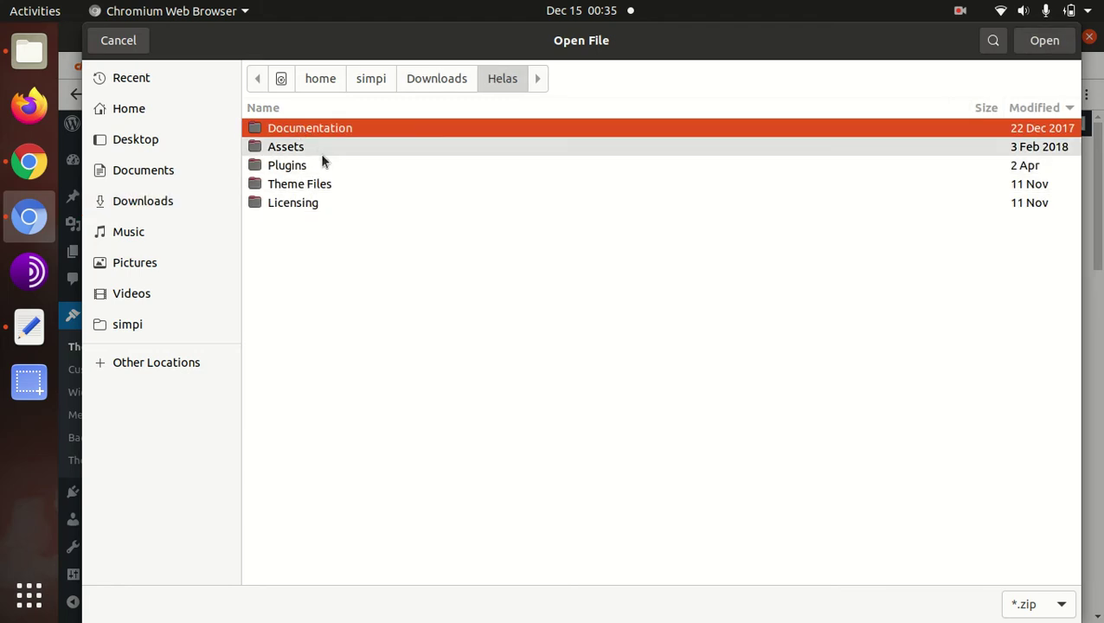
{"action": "double_click", "coordinate": [318, 186]}
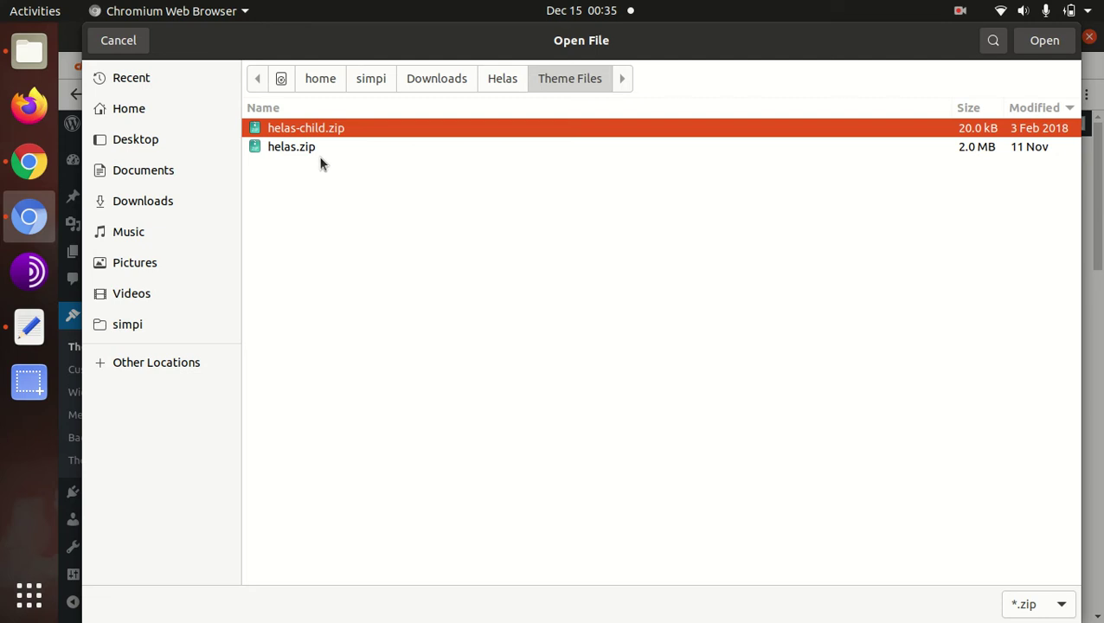
{"action": "left_click", "coordinate": [328, 146]}
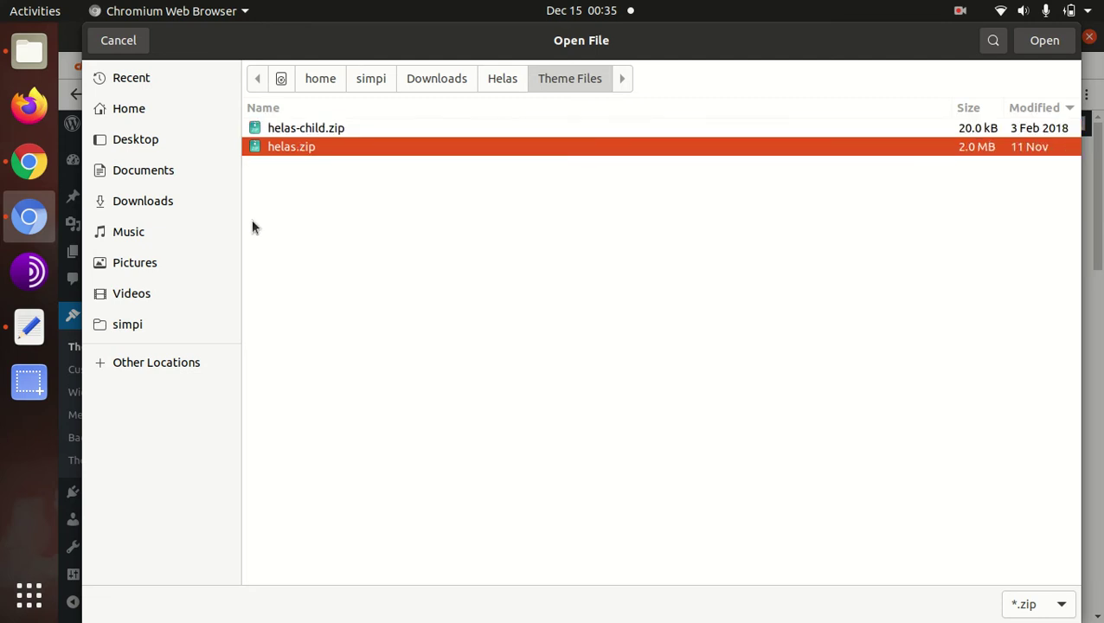
{"action": "left_click", "coordinate": [131, 48]}
- Refresh the o-era.co/wp-content/themes folder listing in cPanel File Manager and open the file upload page for it
{"action": "left_click", "coordinate": [329, 65]}
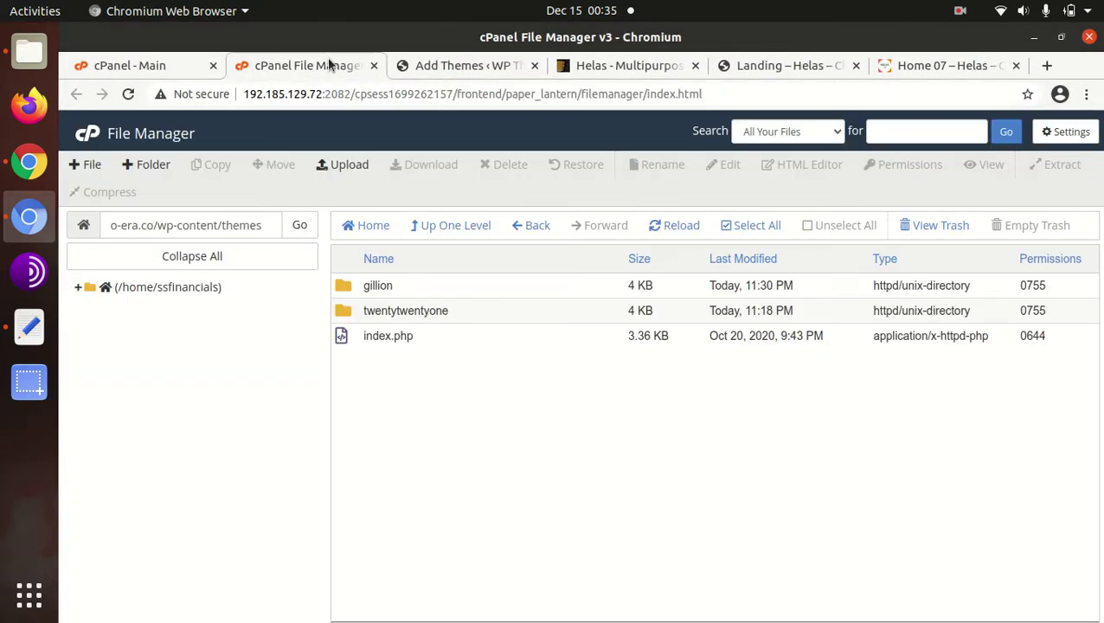
{"action": "left_click", "coordinate": [658, 230]}
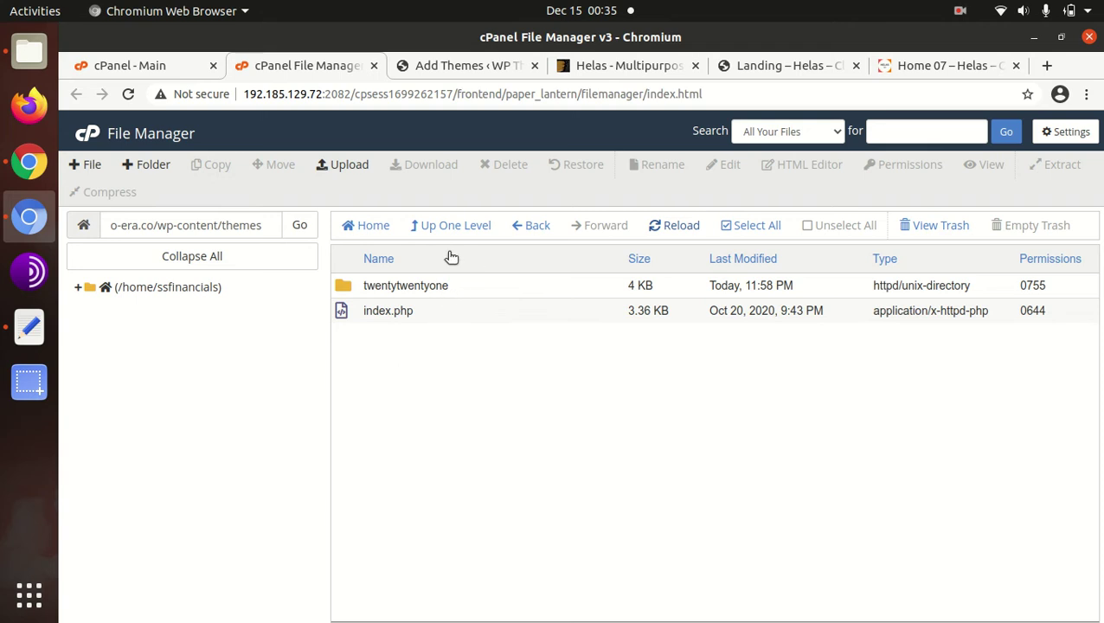
{"action": "left_click", "coordinate": [337, 176]}
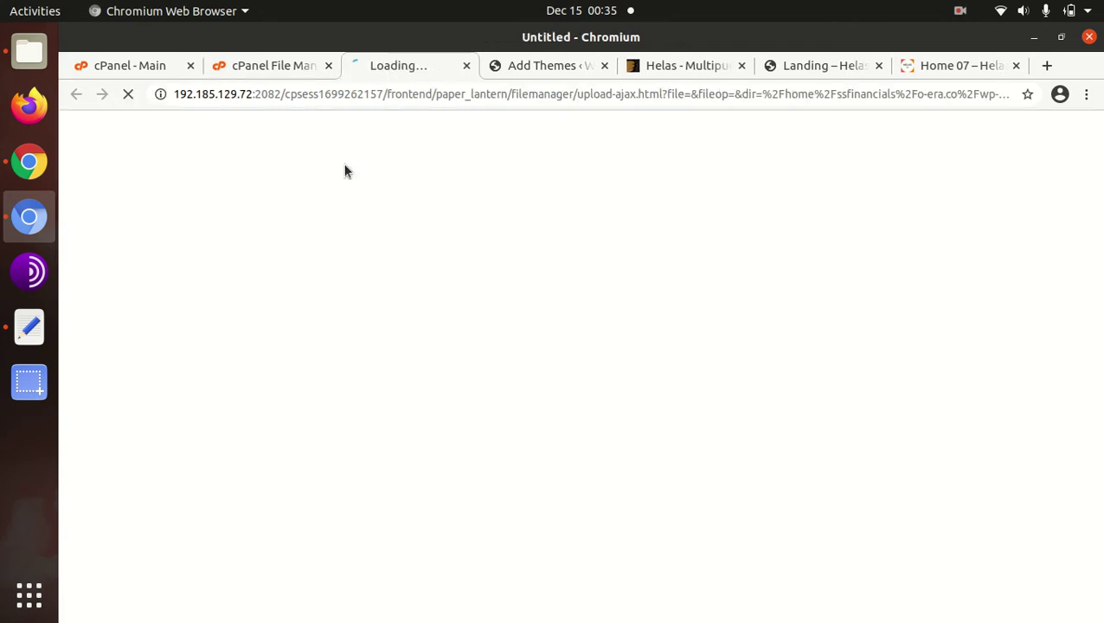
- Upload helas.zip from Downloads/Helas/Theme Files to the site's wp-content/themes folder and return to that folder
{"action": "left_click", "coordinate": [572, 397]}
{"action": "double_click", "coordinate": [291, 128]}
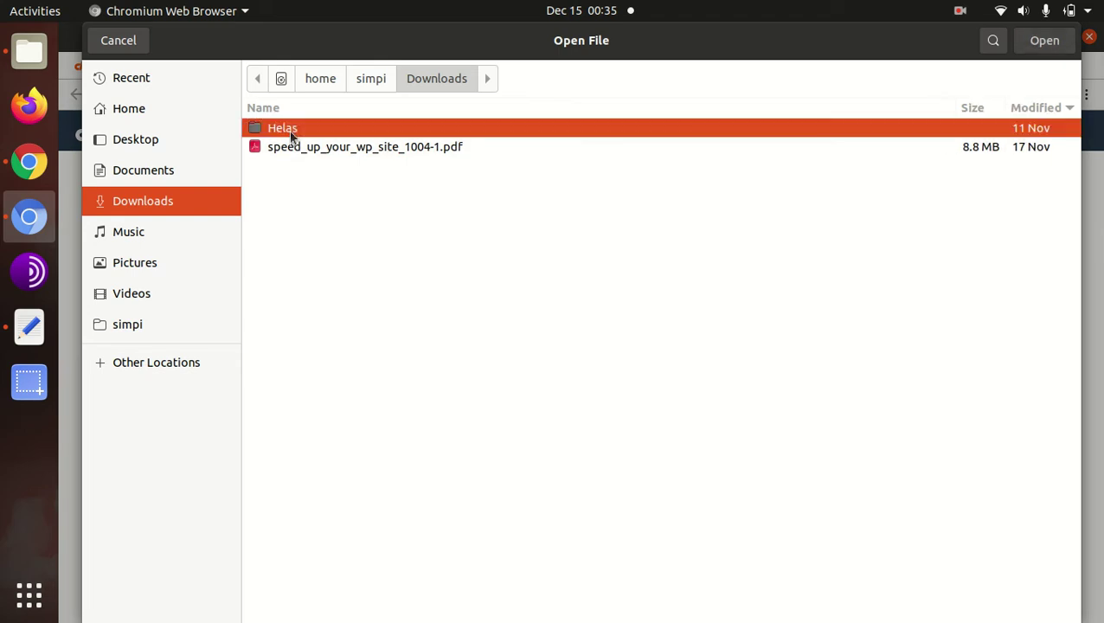
{"action": "double_click", "coordinate": [310, 183]}
{"action": "left_click", "coordinate": [301, 147]}
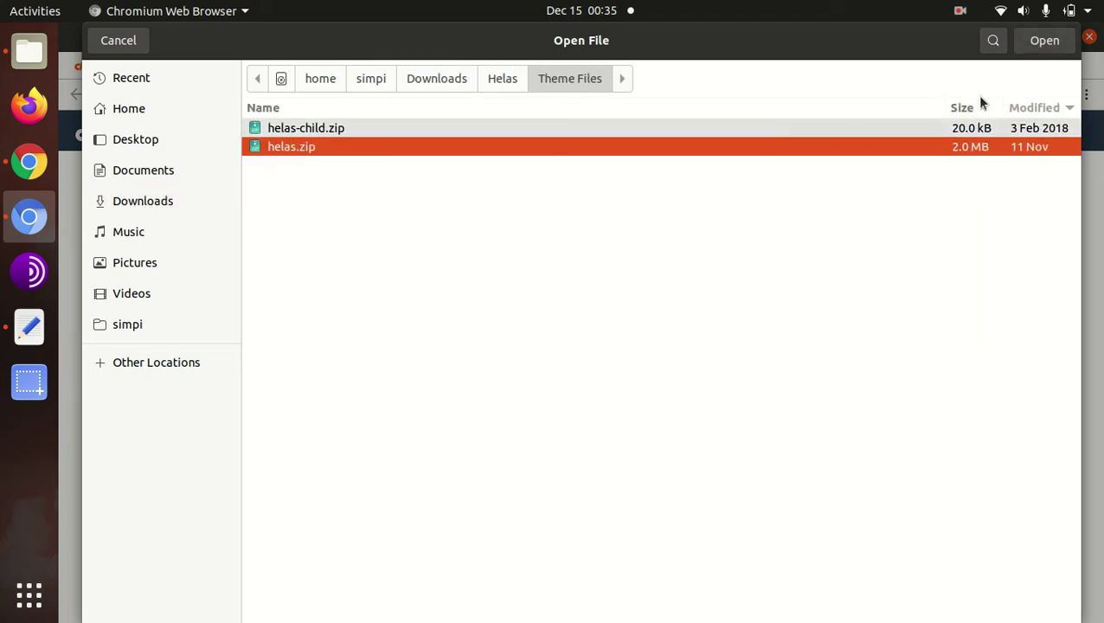
{"action": "left_click", "coordinate": [1044, 41]}
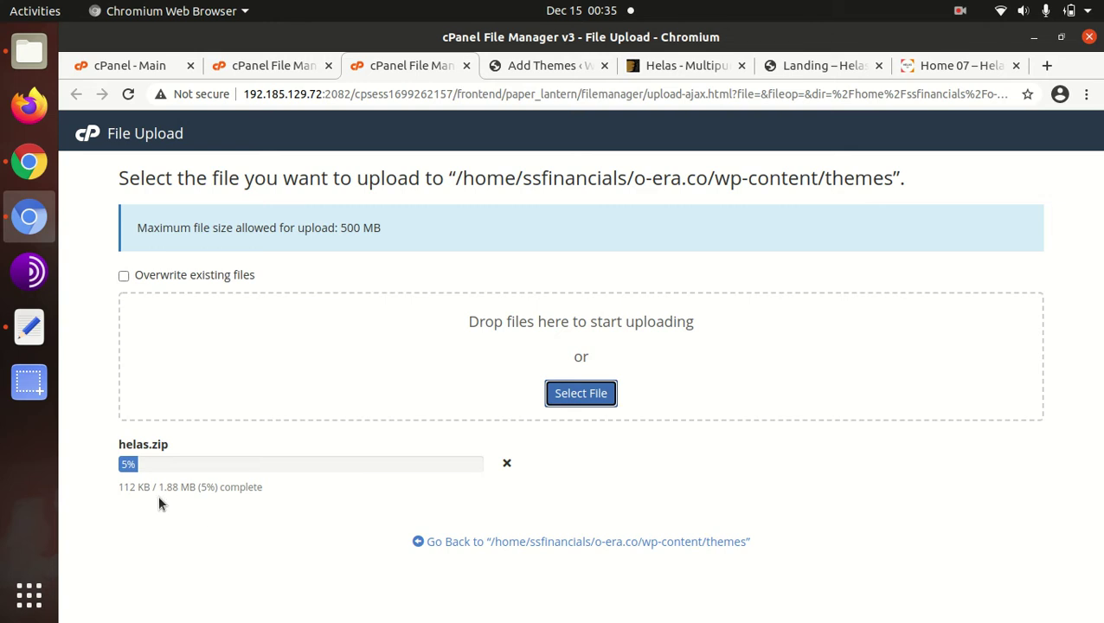
{"action": "left_click_drag", "start_coordinate": [159, 487], "coordinate": [187, 487]}
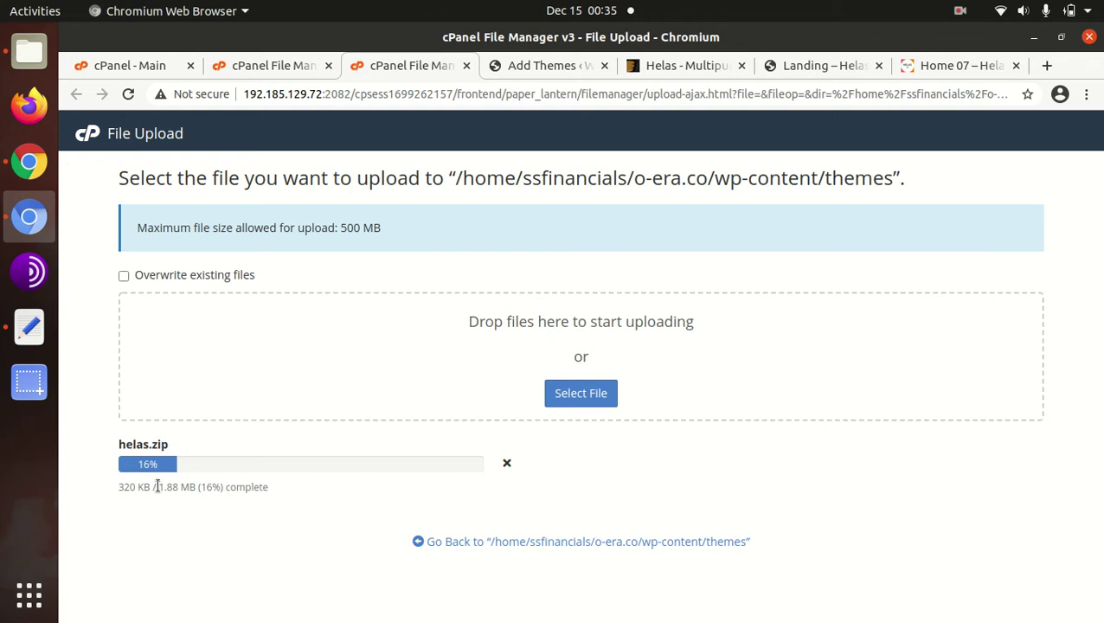
{"action": "left_click_drag", "start_coordinate": [157, 488], "coordinate": [178, 487]}
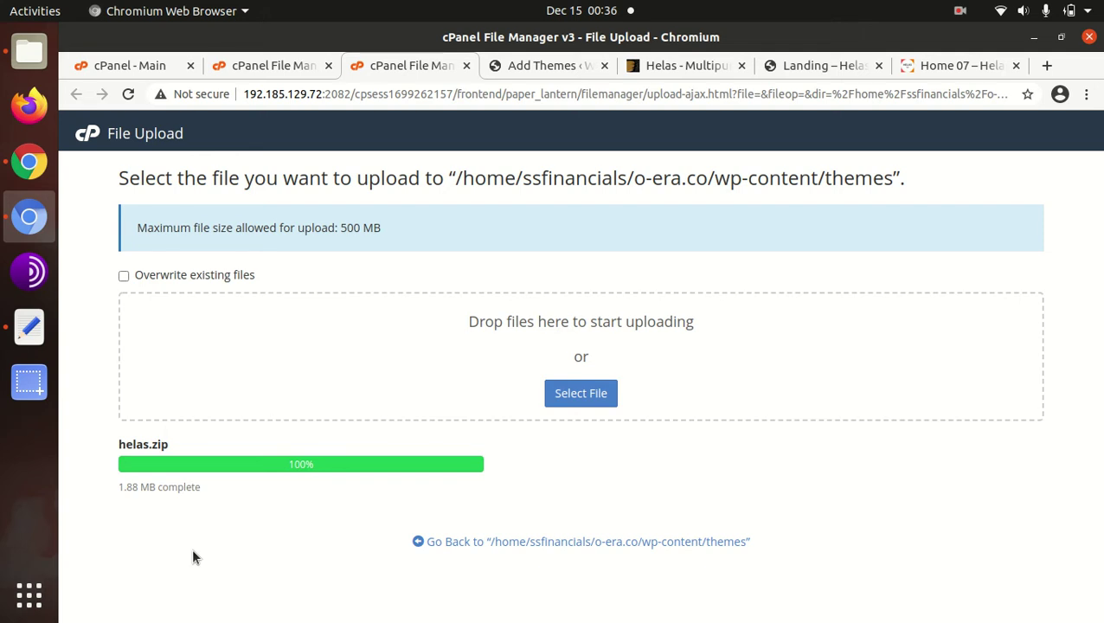
{"action": "left_click", "coordinate": [545, 545]}
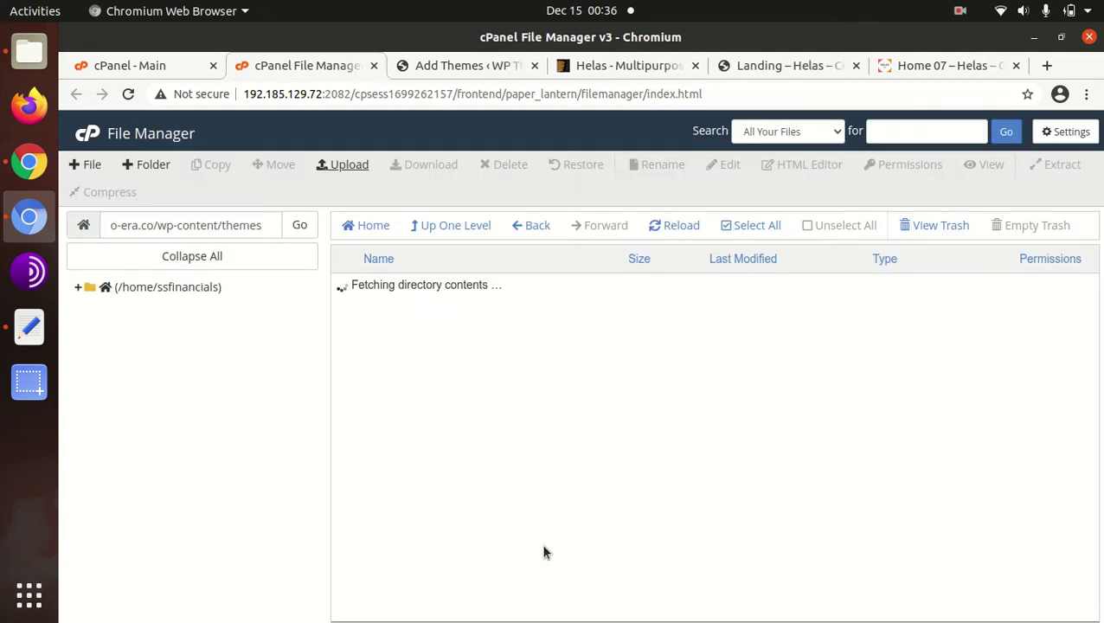
- Extract helas.zip into /o-era.co/wp-content/themes and refresh the folder listing
{"action": "right_click", "coordinate": [468, 312]}
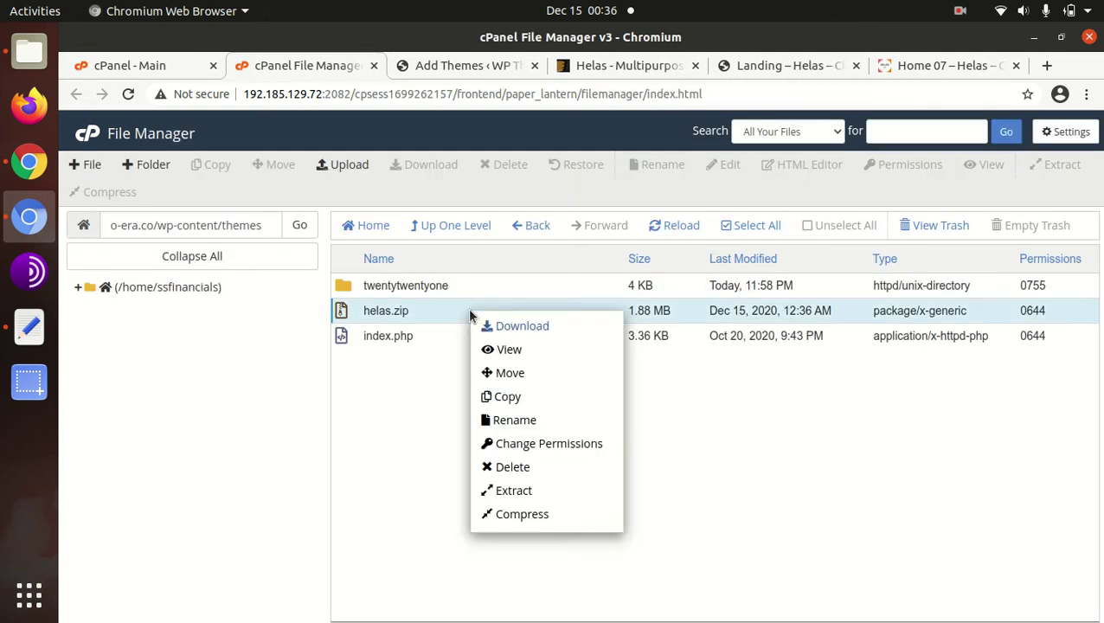
{"action": "left_click", "coordinate": [510, 501]}
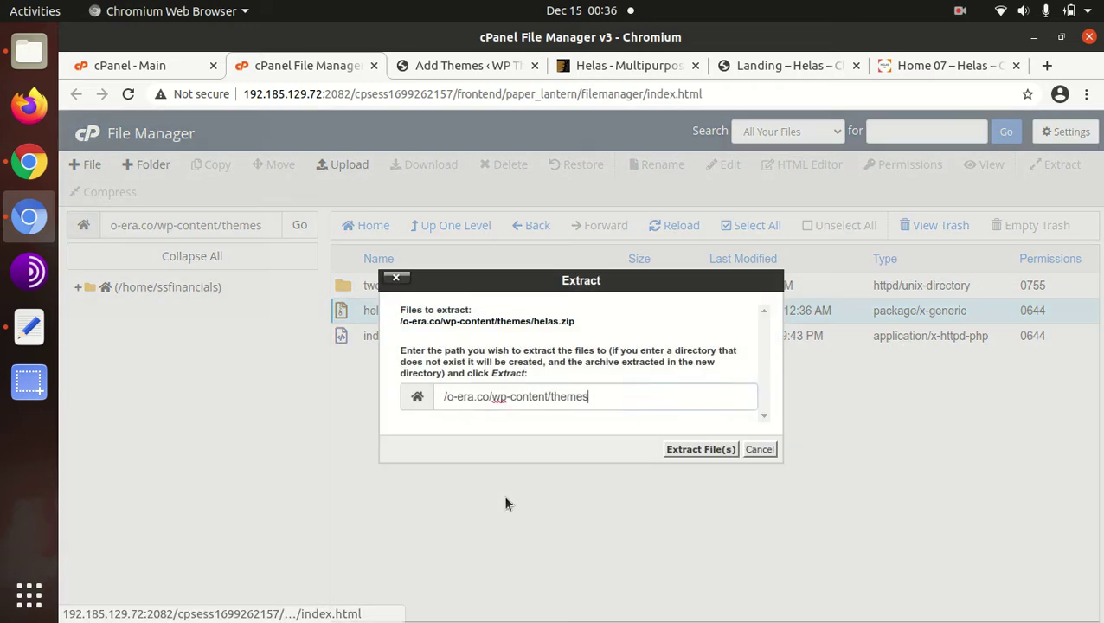
{"action": "left_click", "coordinate": [686, 449]}
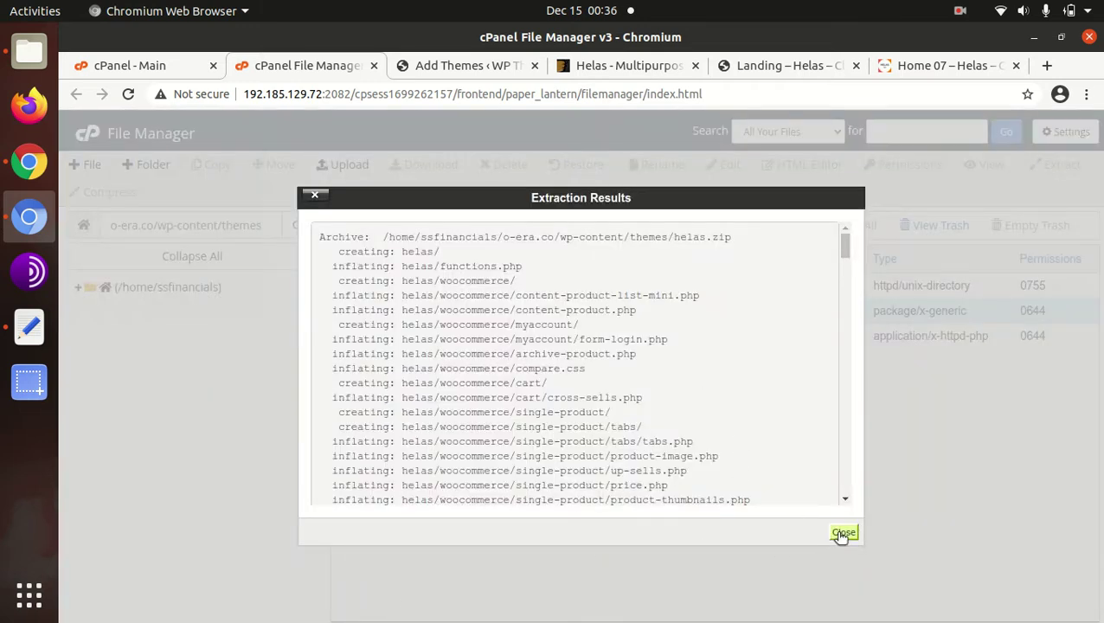
{"action": "left_click", "coordinate": [841, 534]}
{"action": "left_click", "coordinate": [657, 225]}
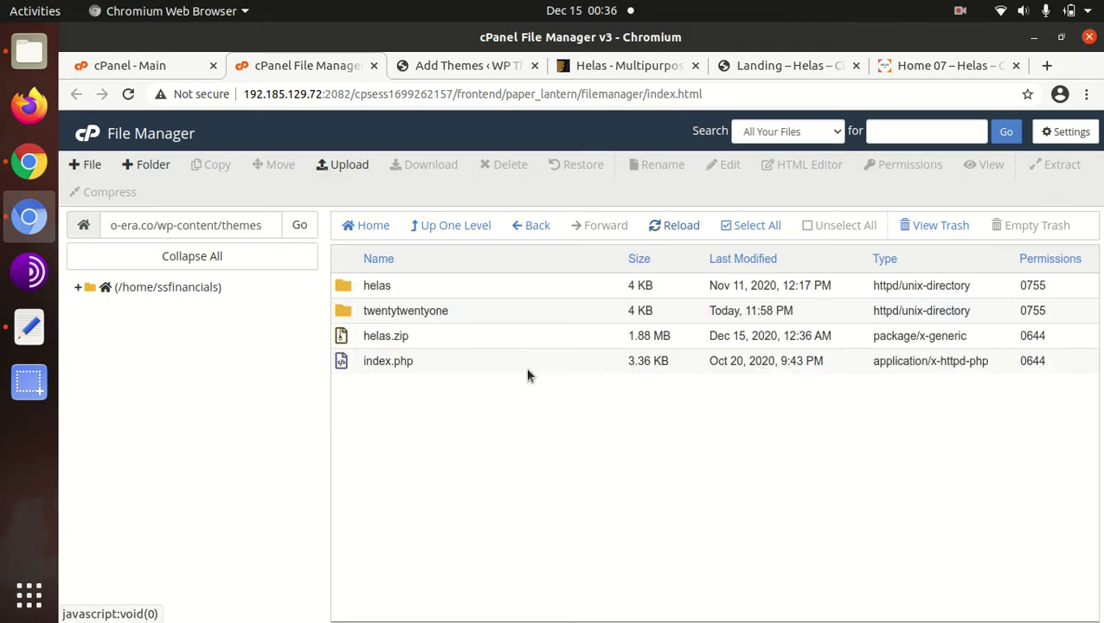
- Open the extracted helas folder and look through its theme files
{"action": "double_click", "coordinate": [446, 286]}
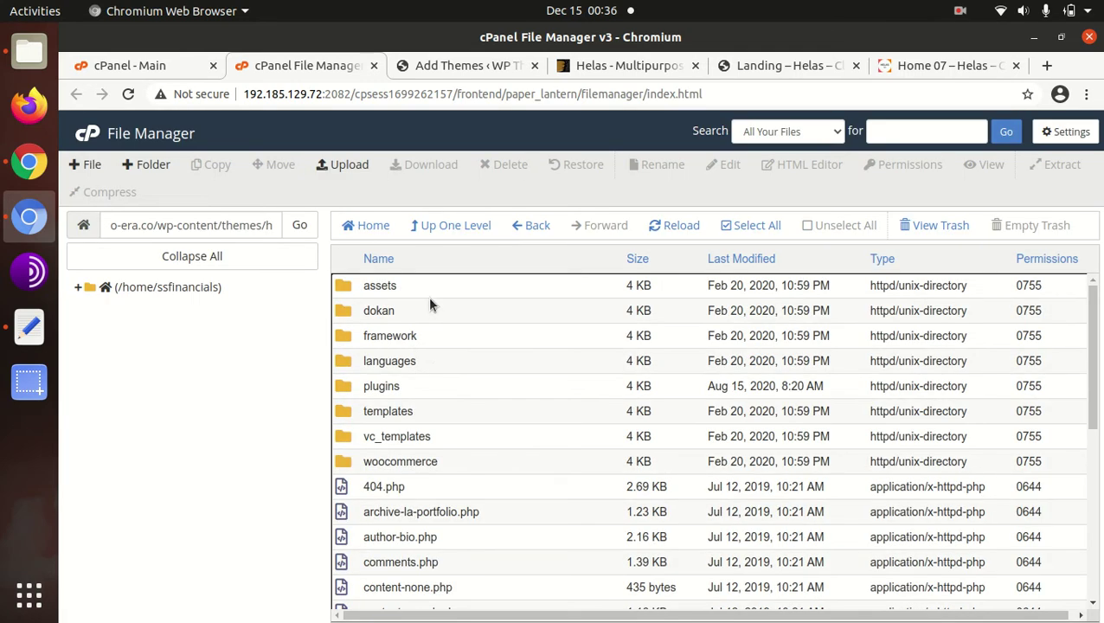
{"action": "scroll", "coordinate": [439, 344], "scroll_direction": "down", "scroll_amount": 5}
{"action": "scroll", "coordinate": [477, 427], "scroll_direction": "up", "scroll_amount": 5}
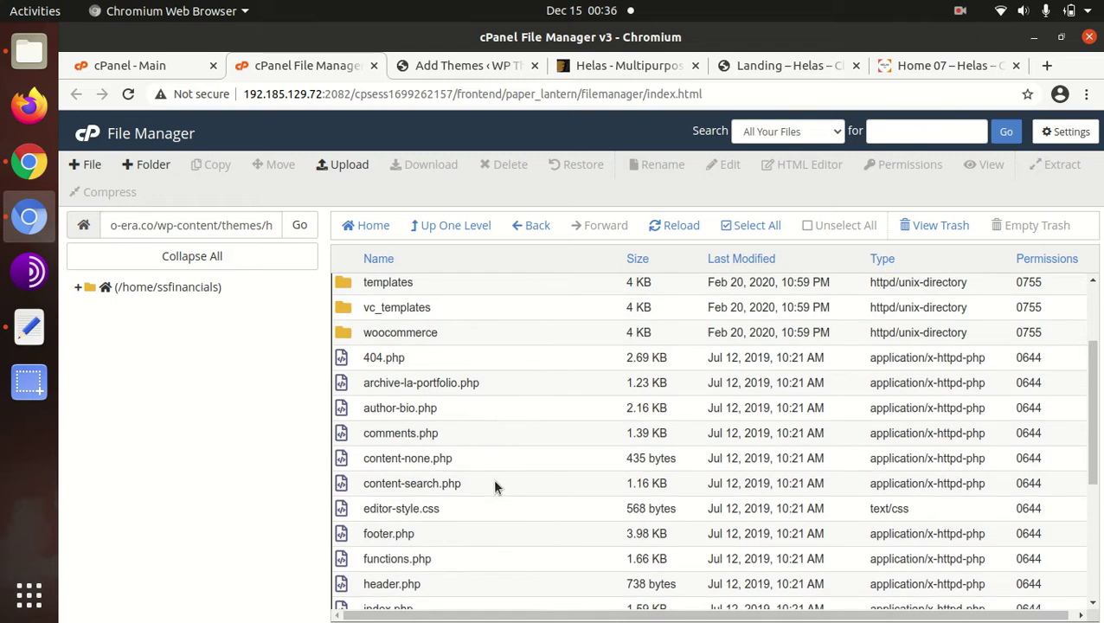
- Return to the themes folder and permanently delete helas.zip, skipping the trash
{"action": "left_click", "coordinate": [442, 227]}
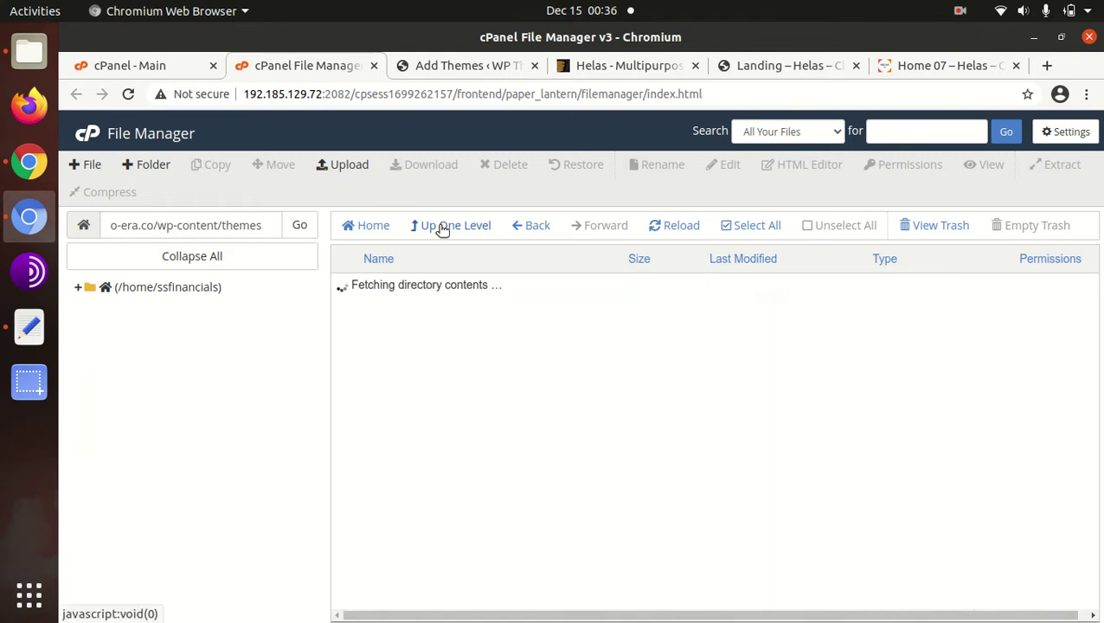
{"action": "left_click", "coordinate": [427, 338]}
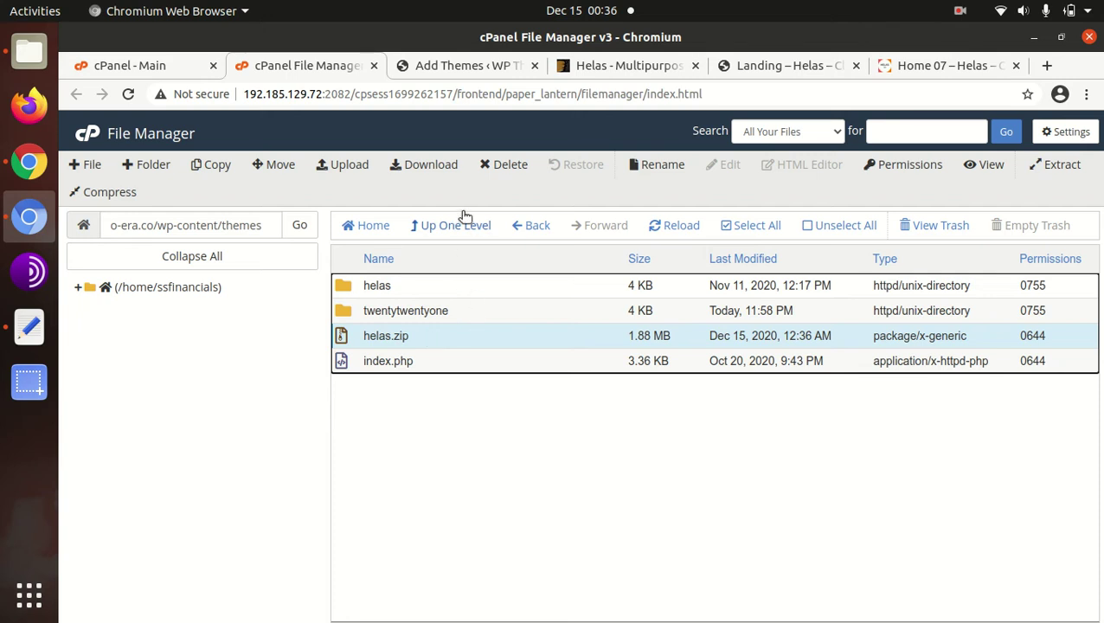
{"action": "left_click", "coordinate": [502, 164]}
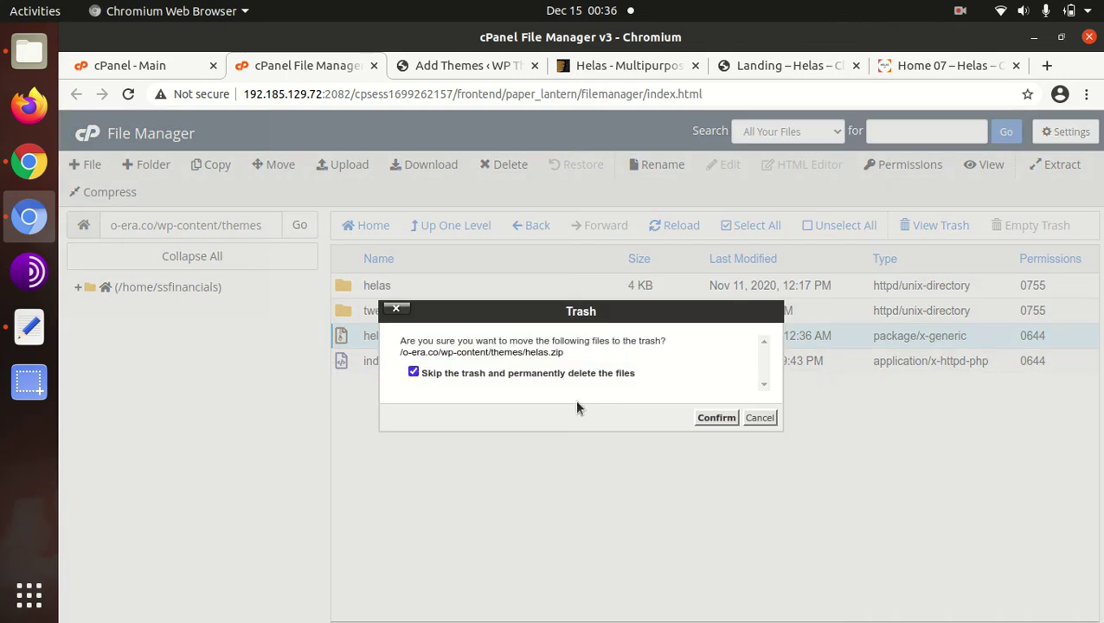
{"action": "left_click", "coordinate": [715, 418]}
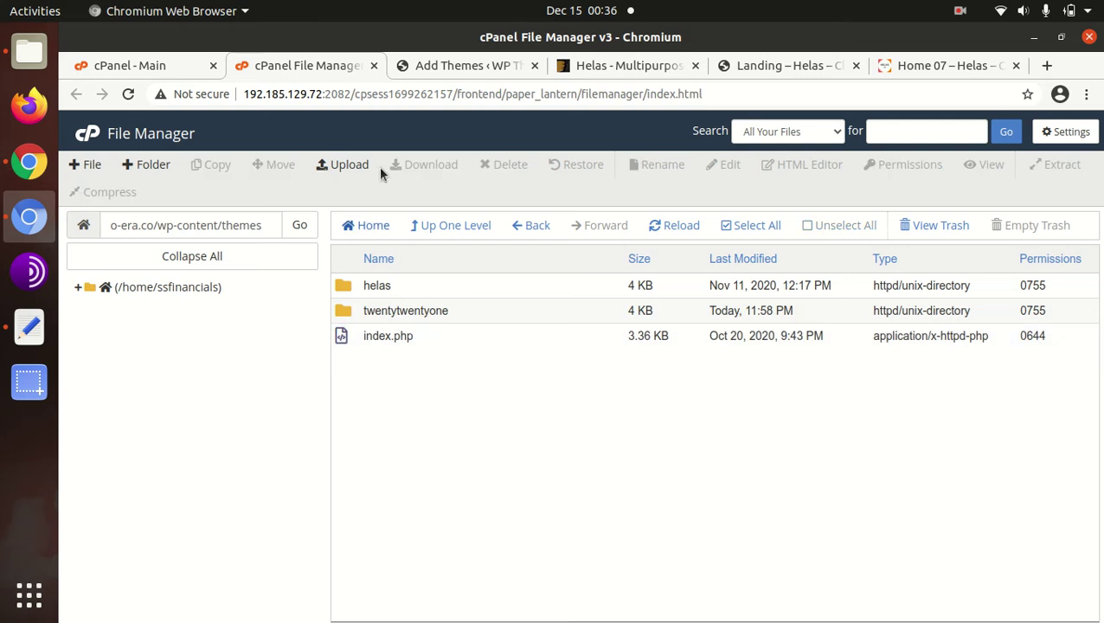
- Open the WordPress site's installed themes, review the Helas theme's details and activate it
{"action": "left_click", "coordinate": [438, 66]}
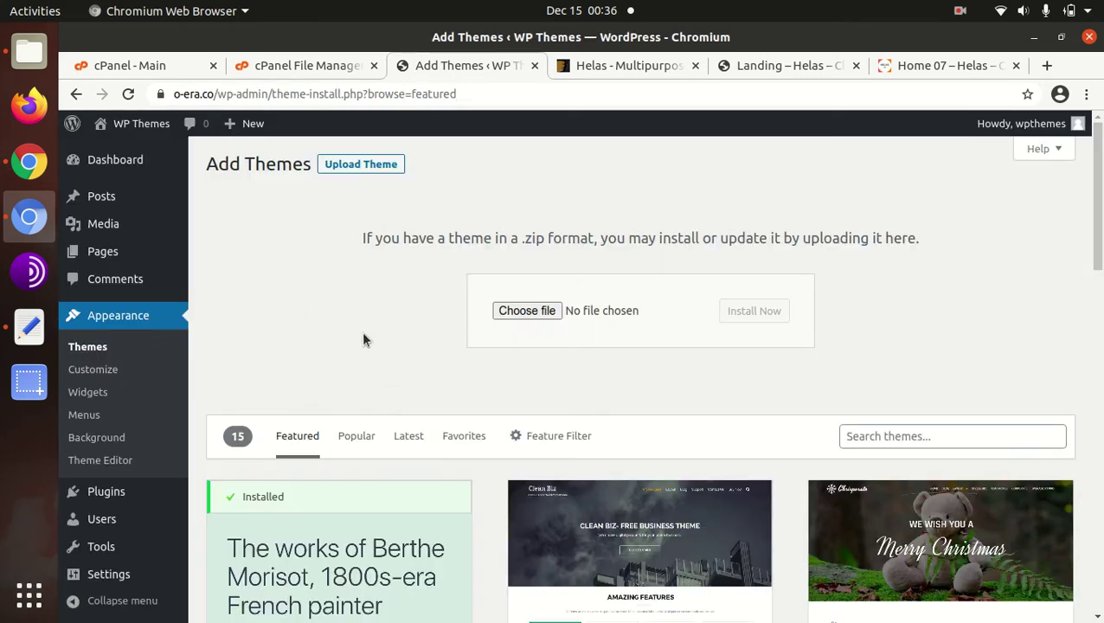
{"action": "left_click", "coordinate": [81, 357]}
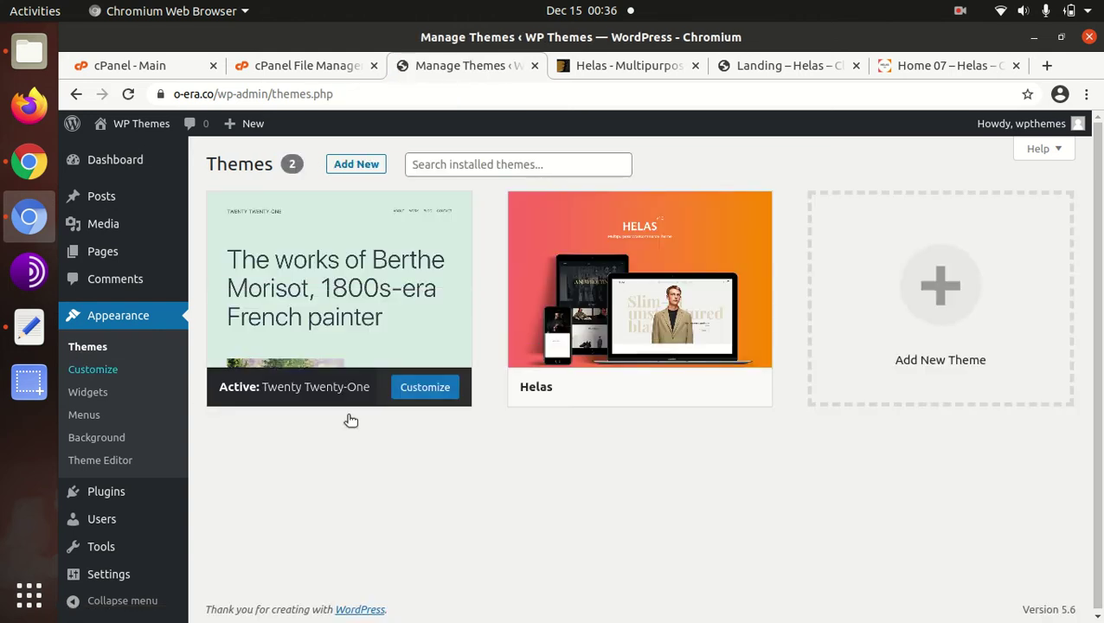
{"action": "mouse_move", "coordinate": [670, 328]}
{"action": "left_click", "coordinate": [623, 310]}
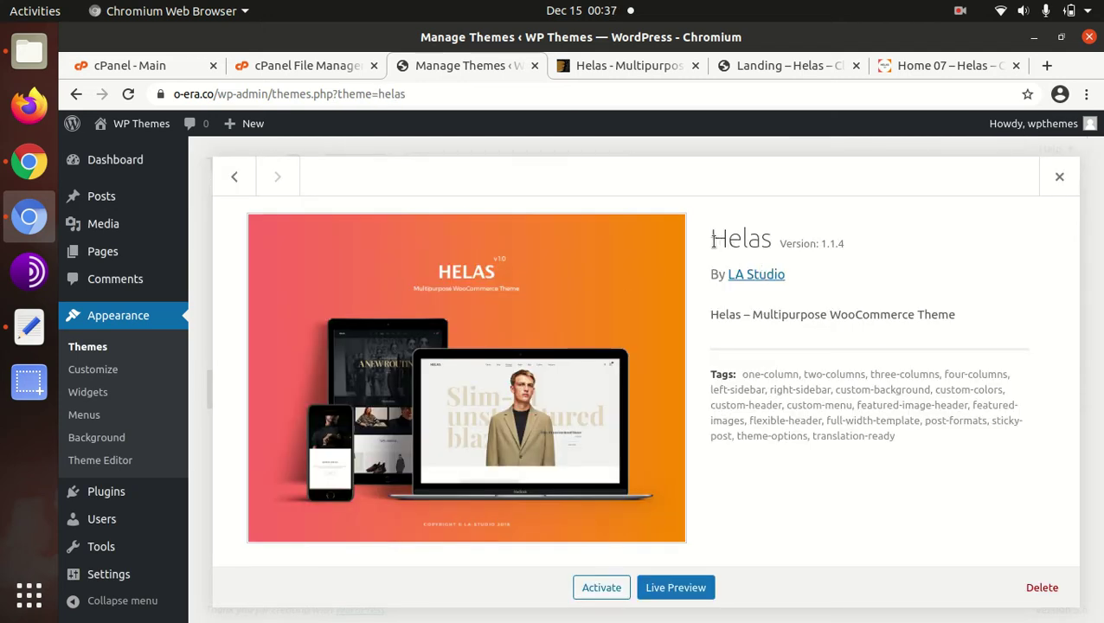
{"action": "left_click_drag", "start_coordinate": [718, 245], "coordinate": [749, 245]}
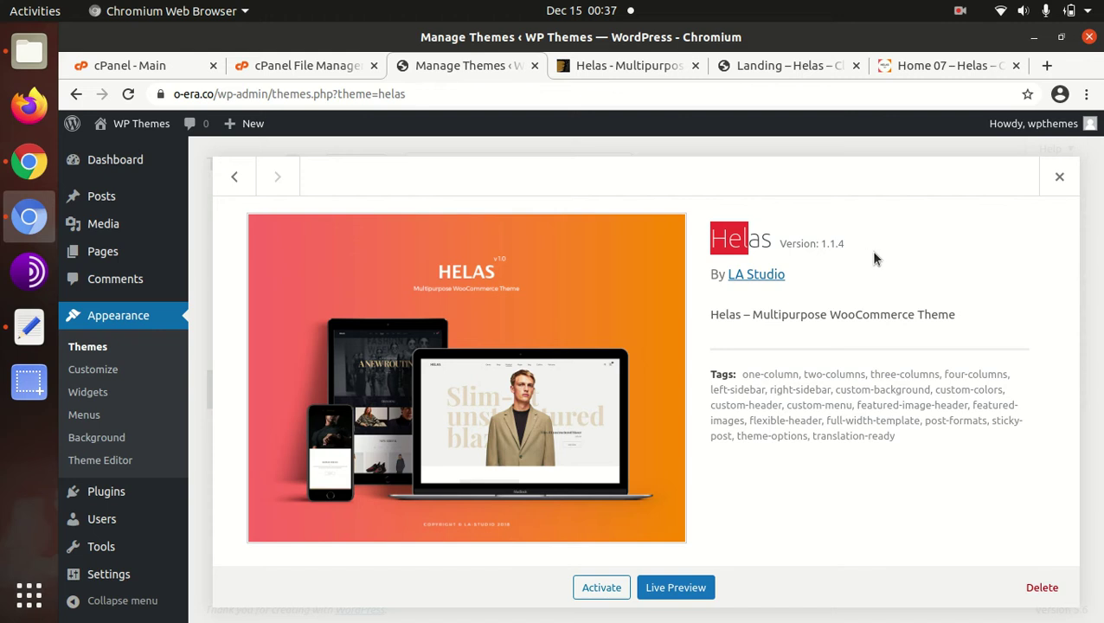
{"action": "left_click_drag", "start_coordinate": [752, 317], "coordinate": [951, 327]}
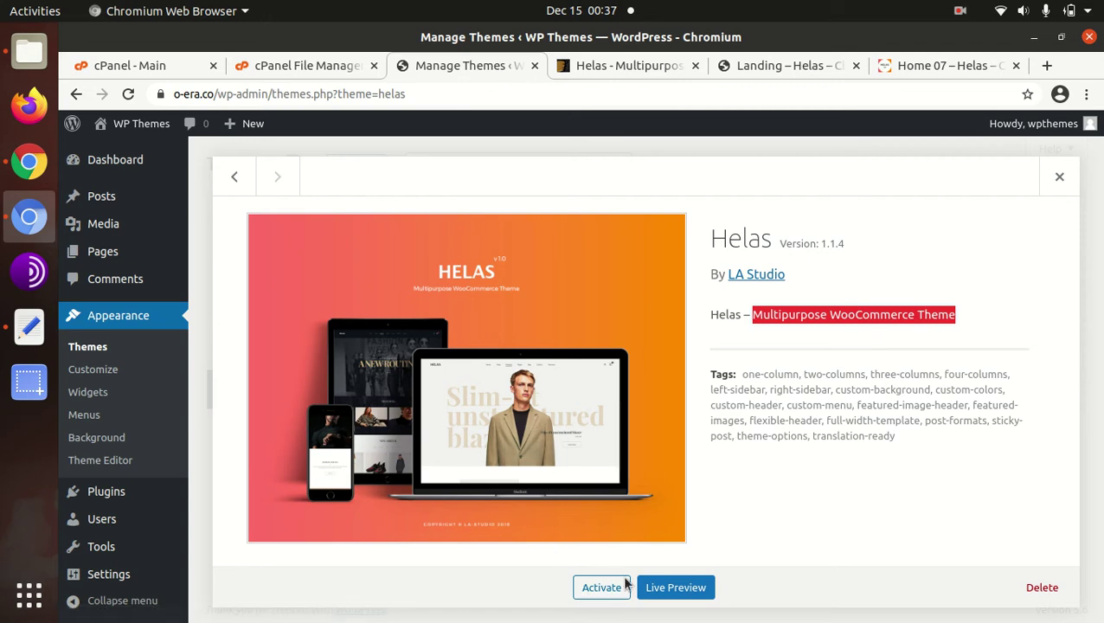
{"action": "left_click", "coordinate": [604, 594]}
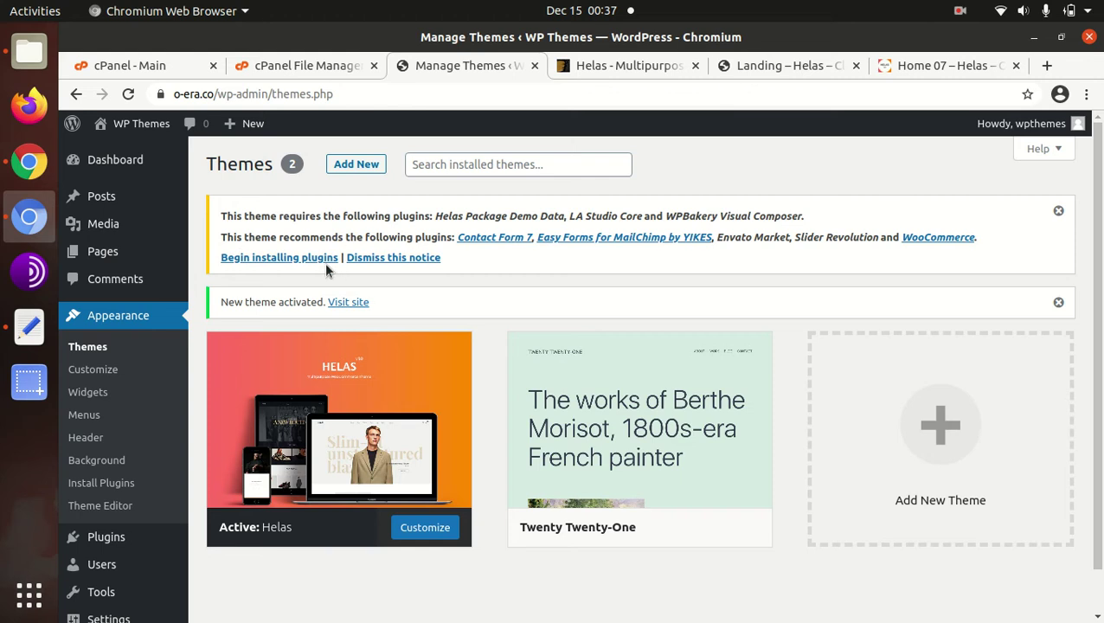
- Begin installing the theme's required plugins by installing and activating LA Studio Core
{"action": "left_click", "coordinate": [226, 257]}
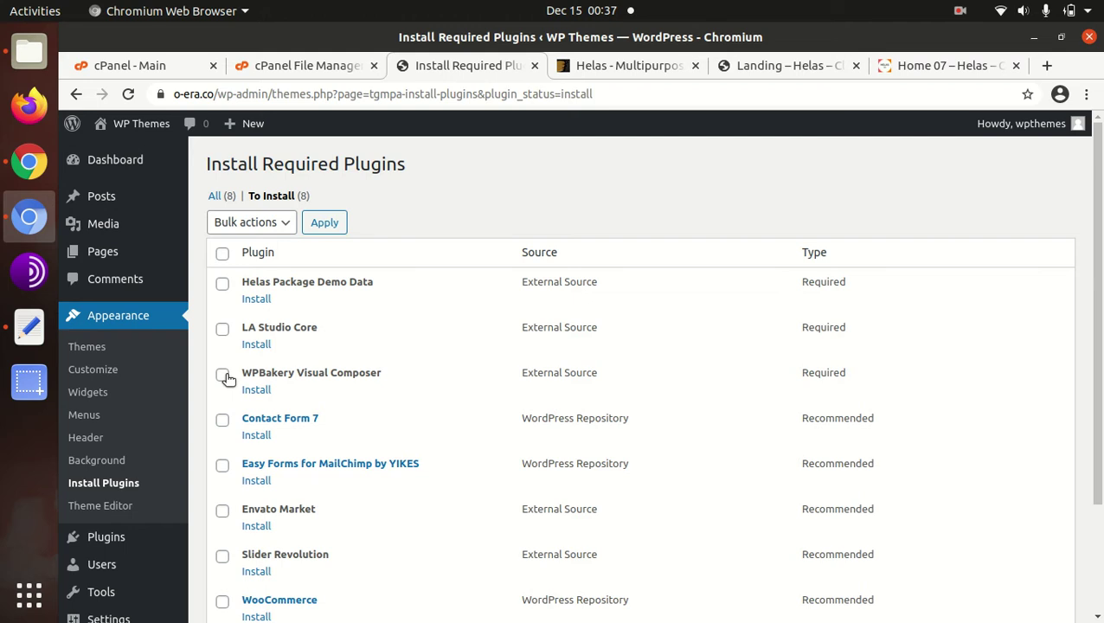
{"action": "left_click", "coordinate": [260, 344]}
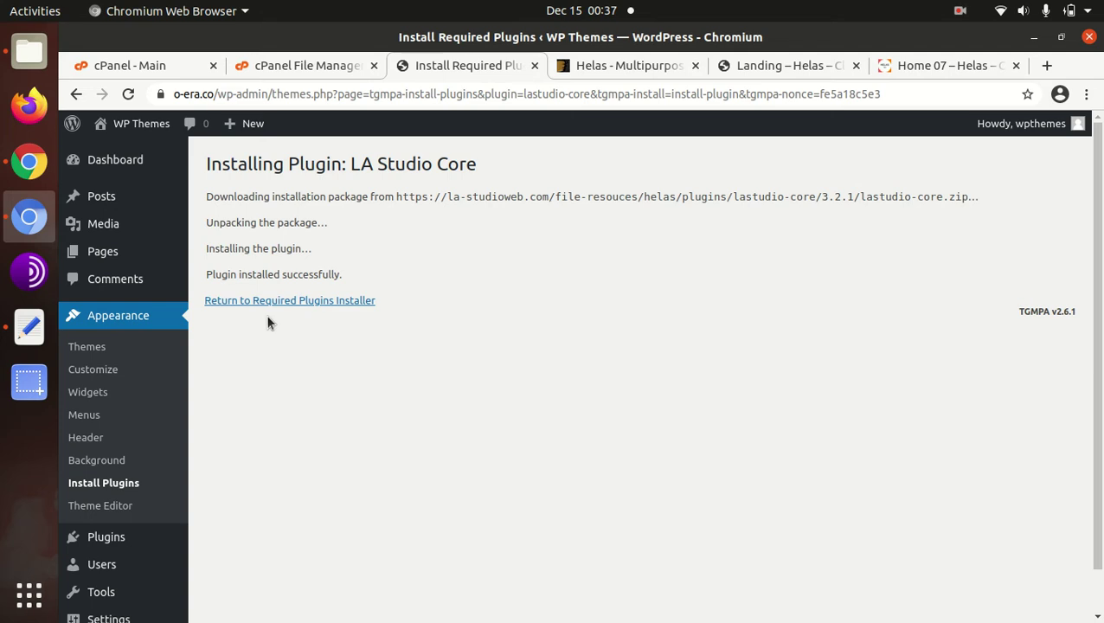
{"action": "left_click", "coordinate": [270, 299]}
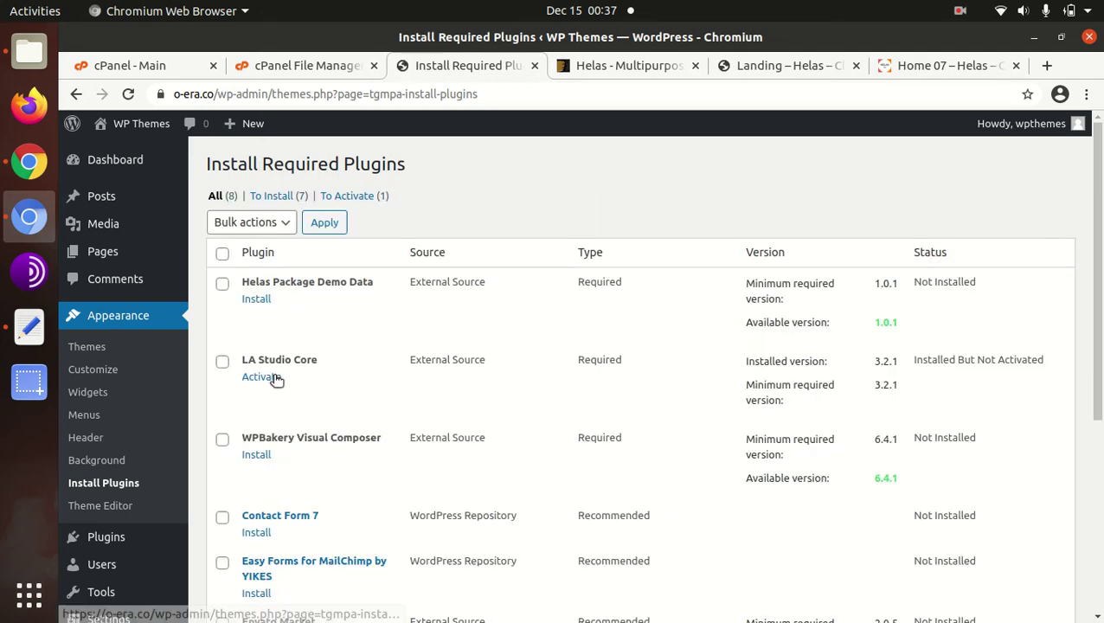
{"action": "left_click", "coordinate": [274, 377]}
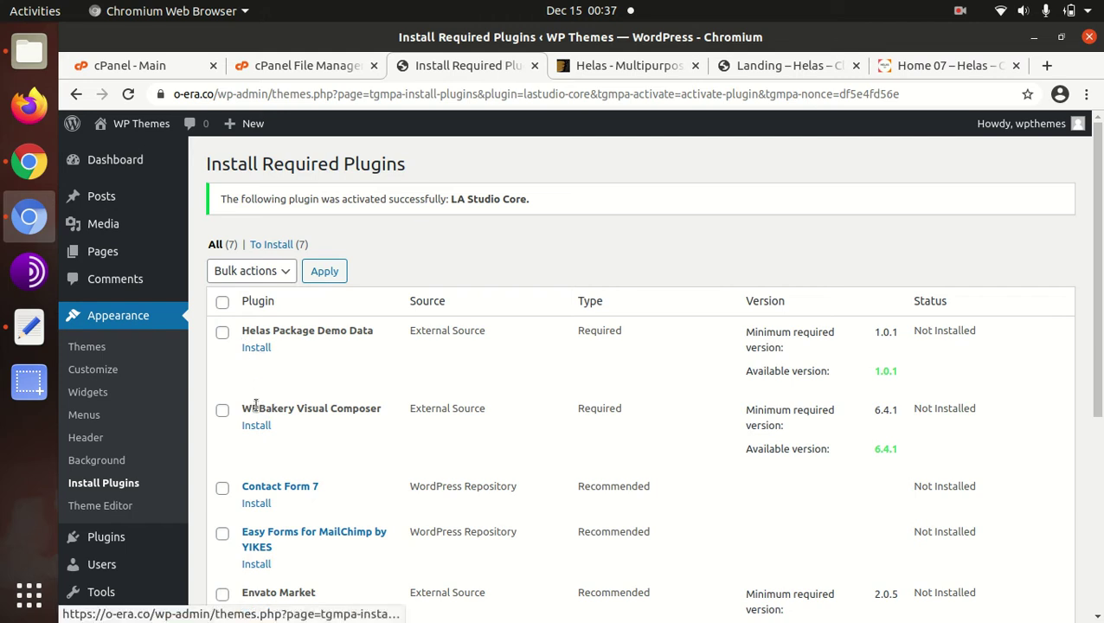
- Install WPBakery Visual Composer from the required plugins list and activate it
{"action": "left_click", "coordinate": [257, 427]}
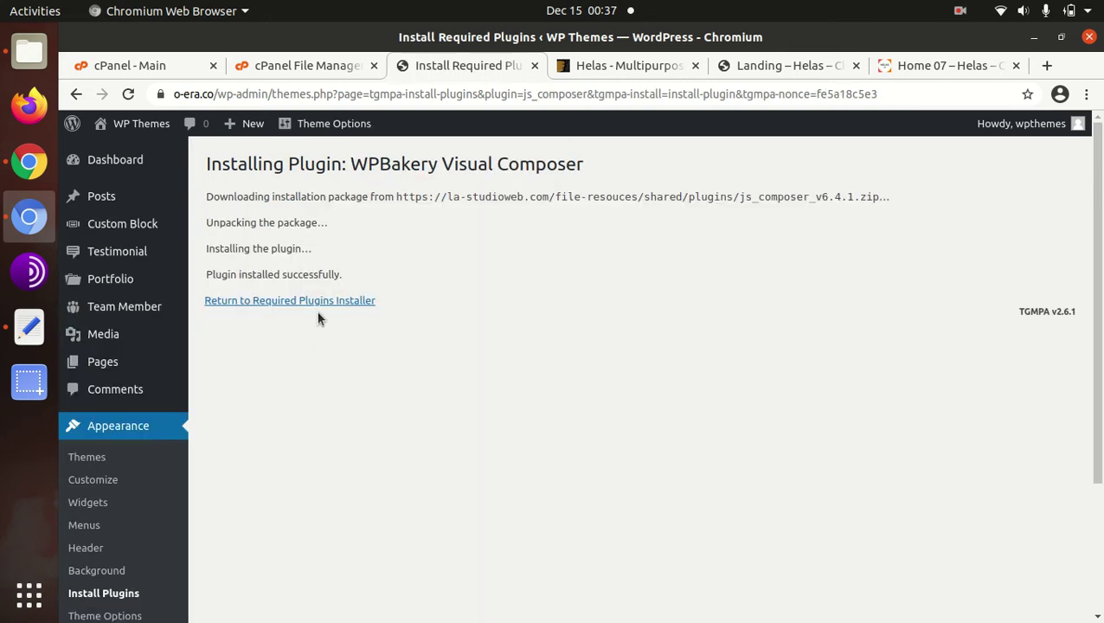
{"action": "left_click", "coordinate": [321, 301]}
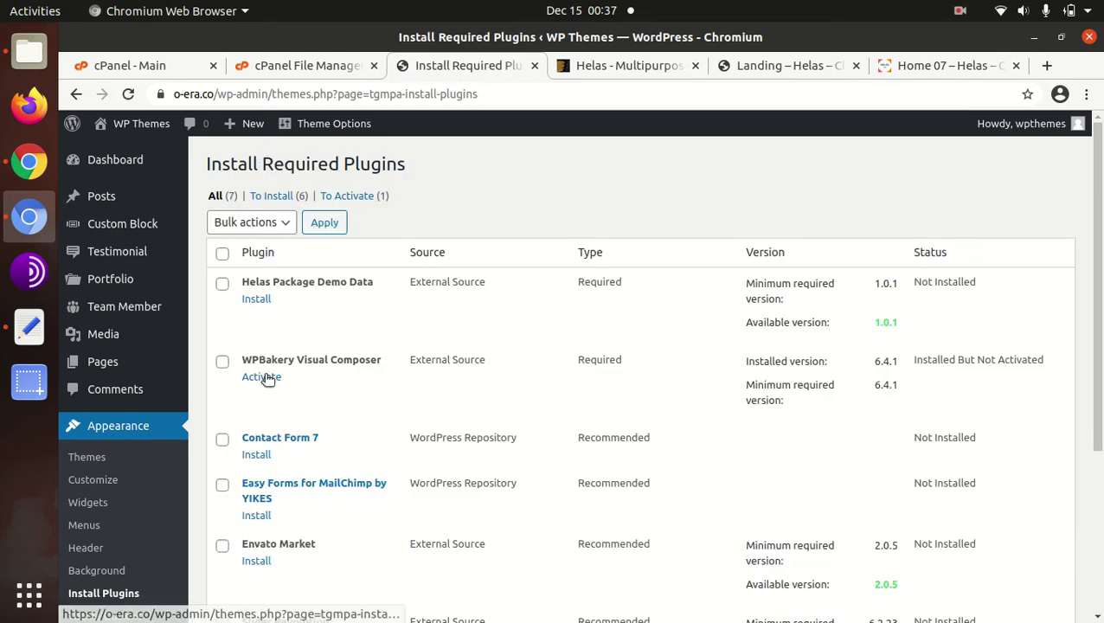
{"action": "left_click", "coordinate": [264, 378]}
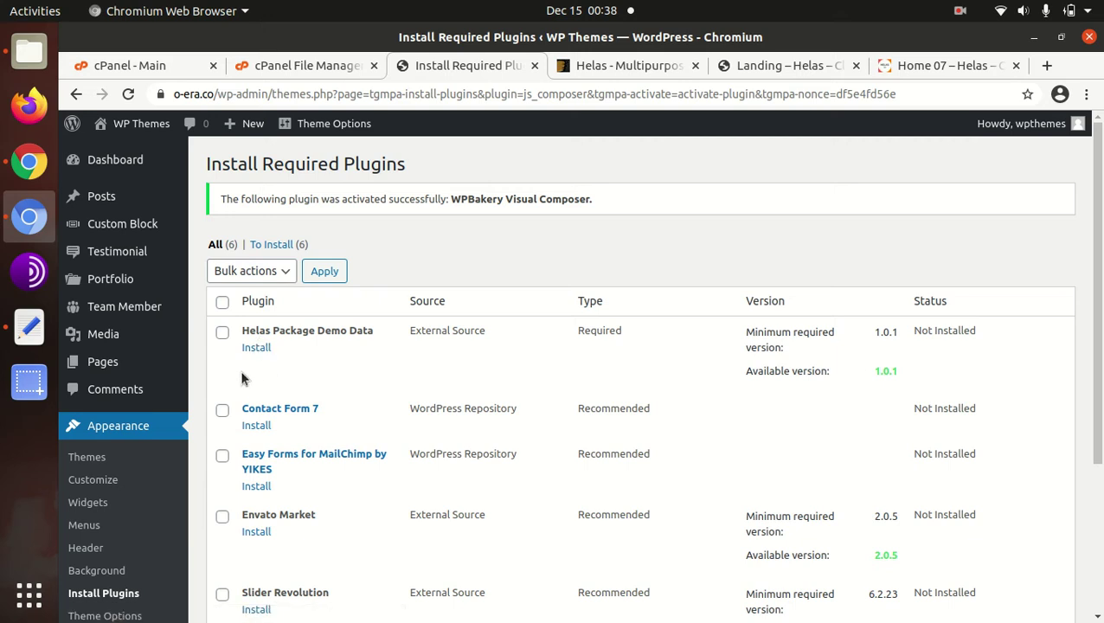
- Reload the page, check the site's installed plugins and go back to the list of required plugins to install
{"action": "left_click", "coordinate": [128, 94]}
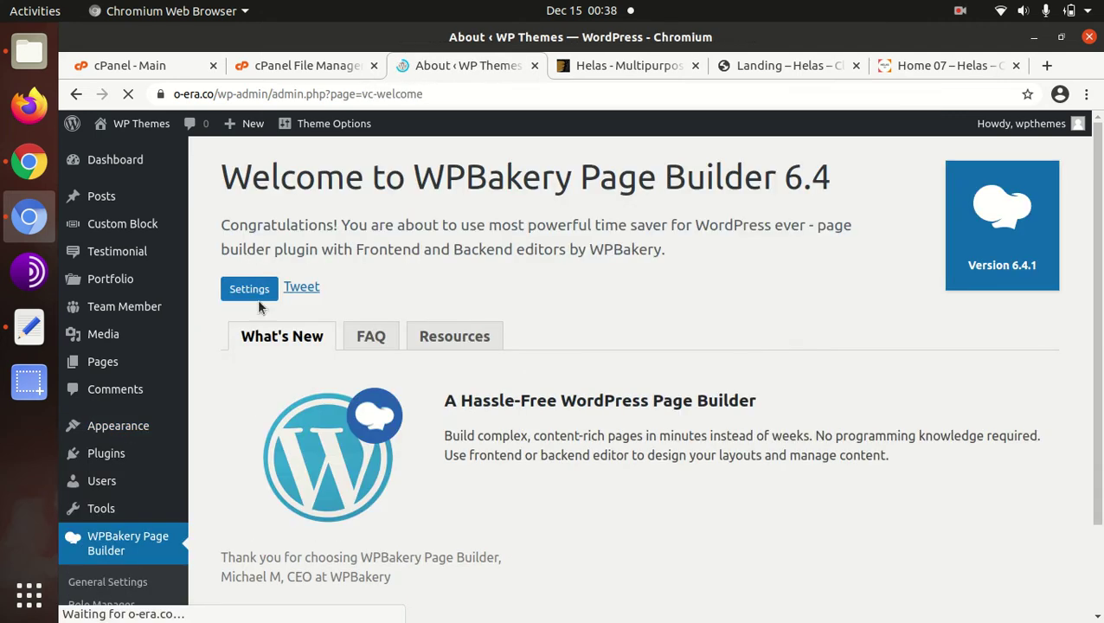
{"action": "mouse_move", "coordinate": [135, 451]}
{"action": "left_click", "coordinate": [211, 461]}
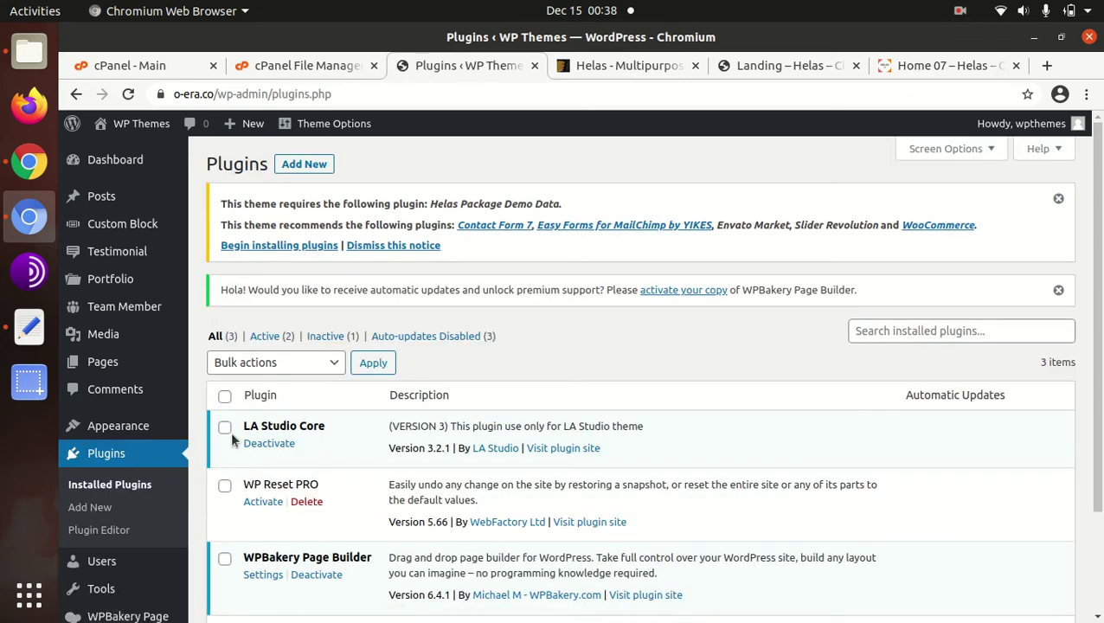
{"action": "left_click", "coordinate": [277, 246]}
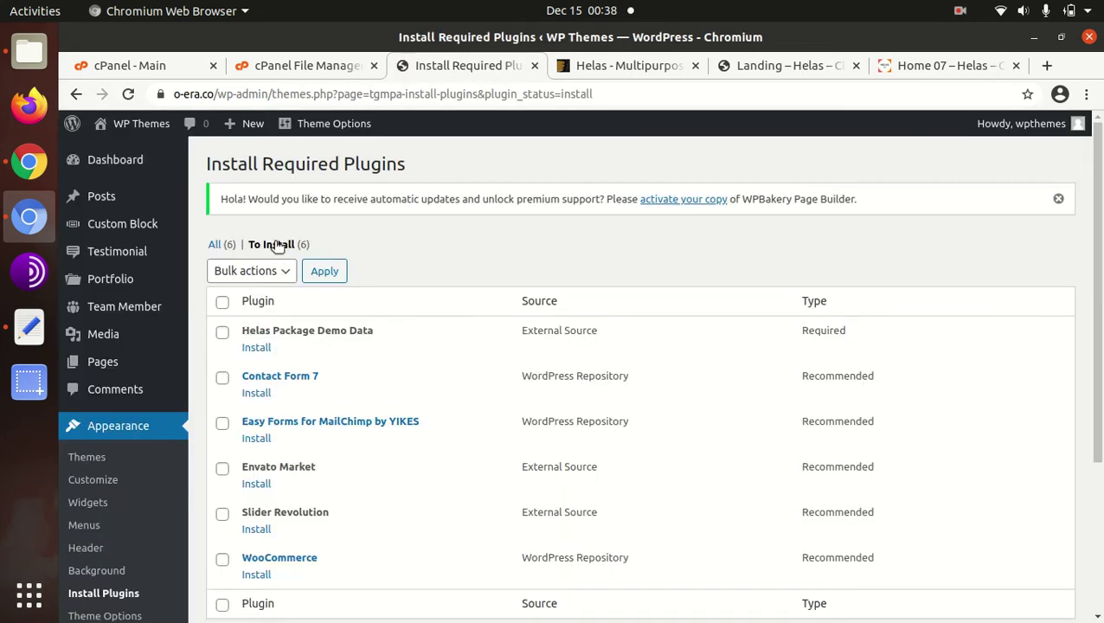
- Install the required Helas Package Demo Data plugin and activate it
{"action": "left_click", "coordinate": [256, 347]}
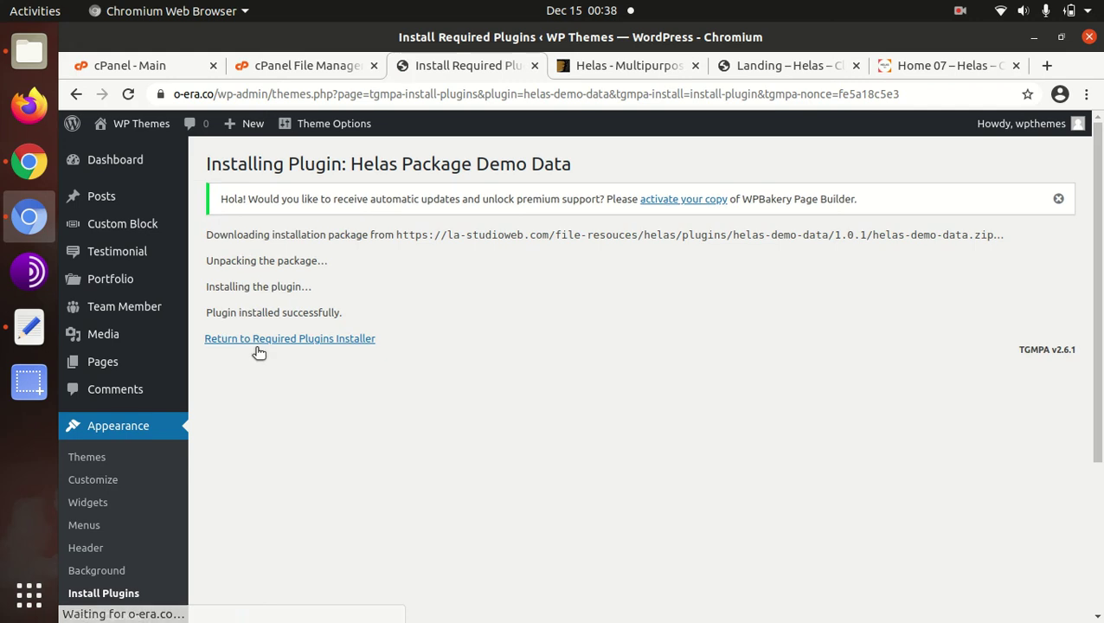
{"action": "left_click", "coordinate": [263, 340]}
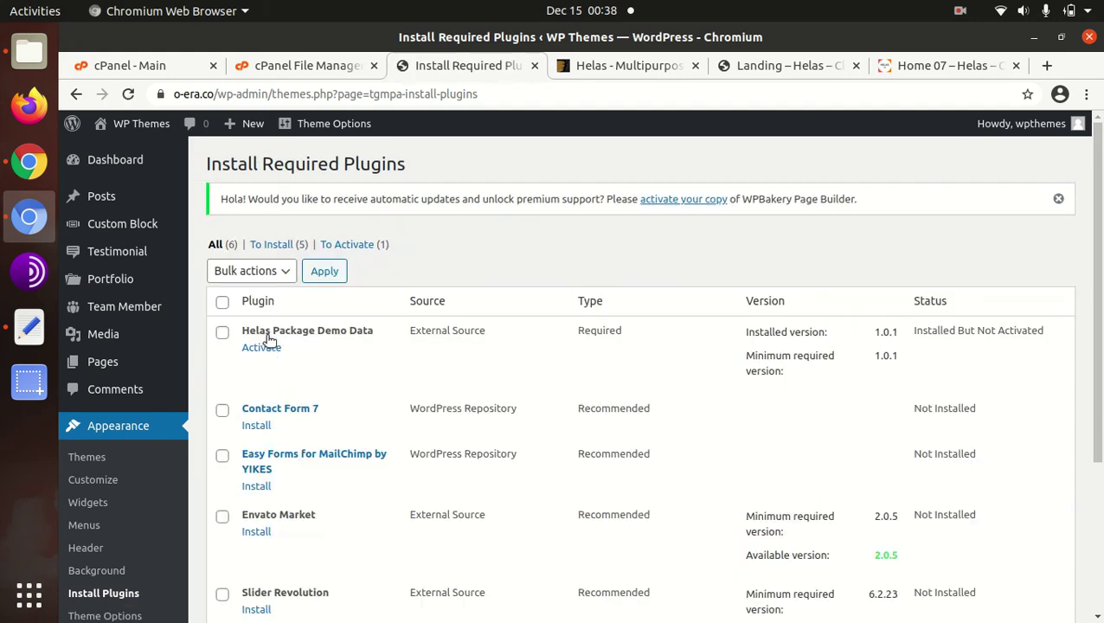
{"action": "left_click", "coordinate": [265, 348]}
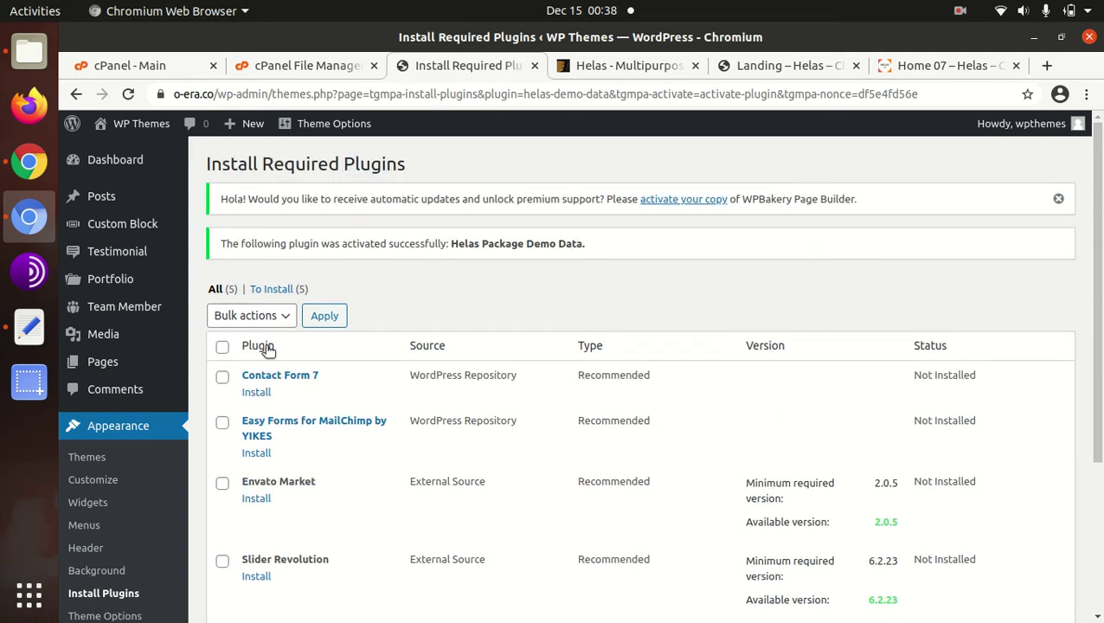
- Bulk install the recommended plugins Contact Form 7, Easy Forms for MailChimp by YIKES and Slider Revolution
{"action": "scroll", "coordinate": [277, 467], "scroll_direction": "down", "scroll_amount": 5}
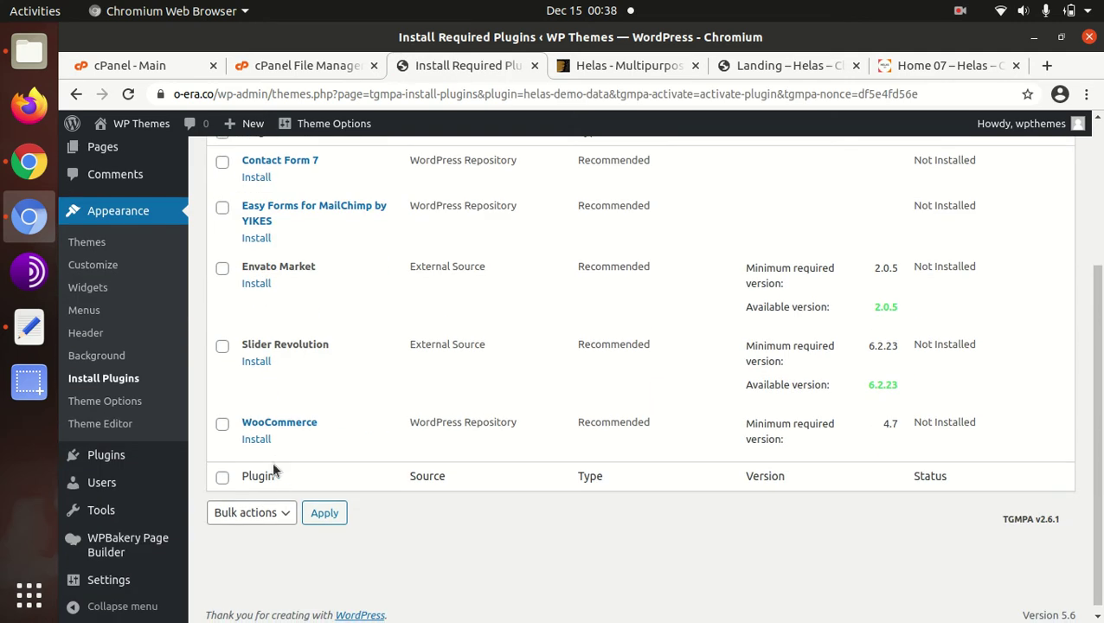
{"action": "left_click", "coordinate": [222, 347]}
{"action": "scroll", "coordinate": [261, 404], "scroll_direction": "up", "scroll_amount": 3}
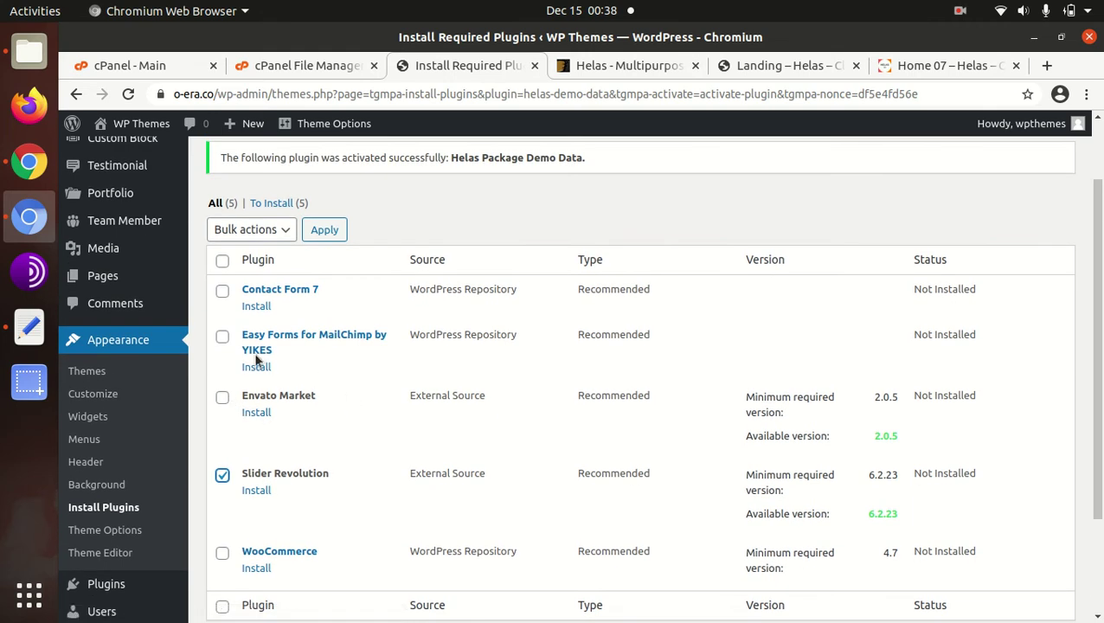
{"action": "left_click", "coordinate": [222, 291]}
{"action": "left_click", "coordinate": [222, 338]}
{"action": "scroll", "coordinate": [351, 448], "scroll_direction": "down", "scroll_amount": 3}
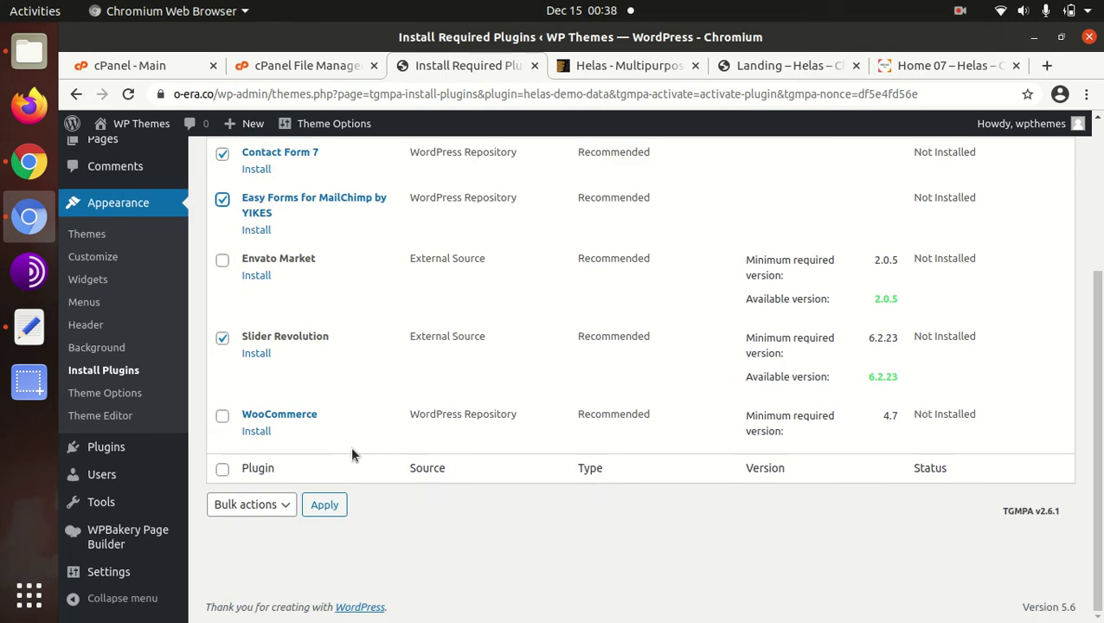
{"action": "scroll", "coordinate": [350, 448], "scroll_direction": "up", "scroll_amount": 3}
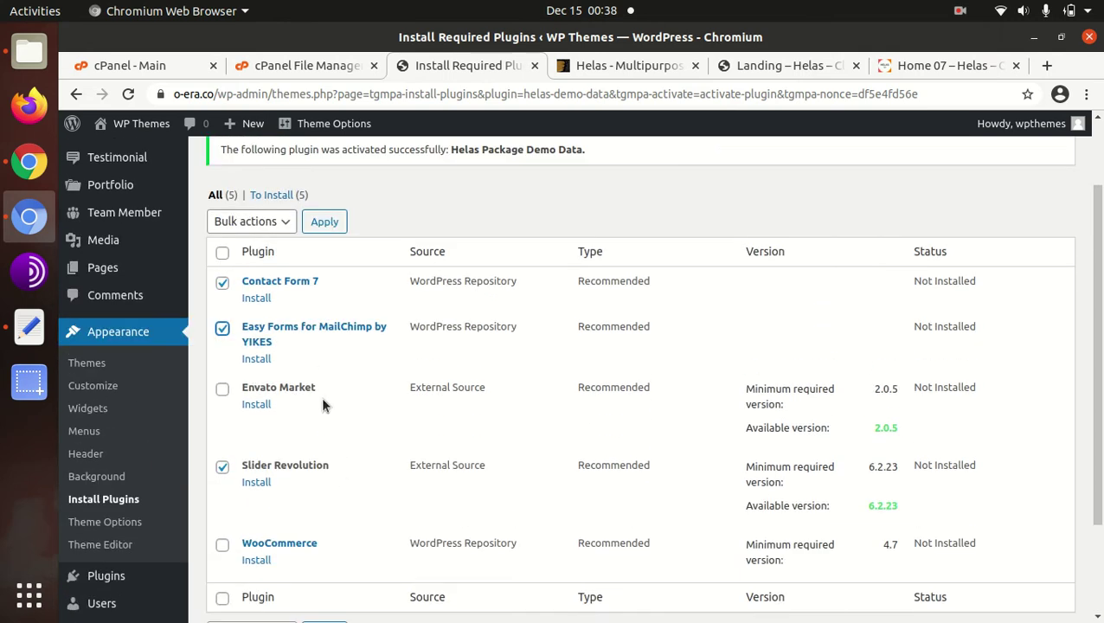
{"action": "left_click", "coordinate": [286, 222]}
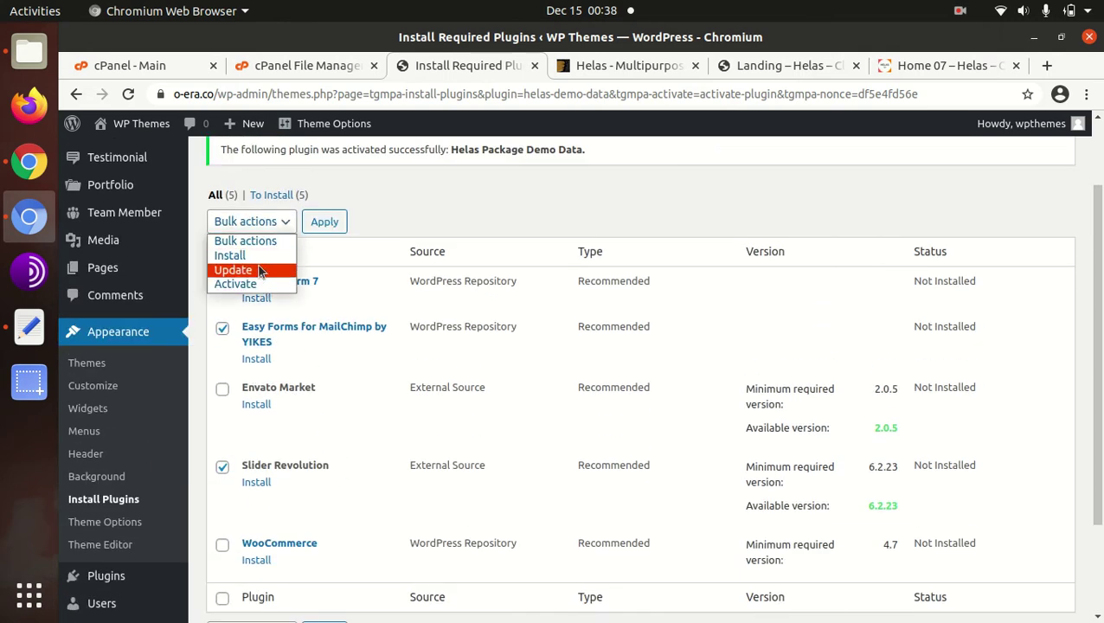
{"action": "left_click", "coordinate": [257, 255]}
{"action": "left_click", "coordinate": [322, 223]}
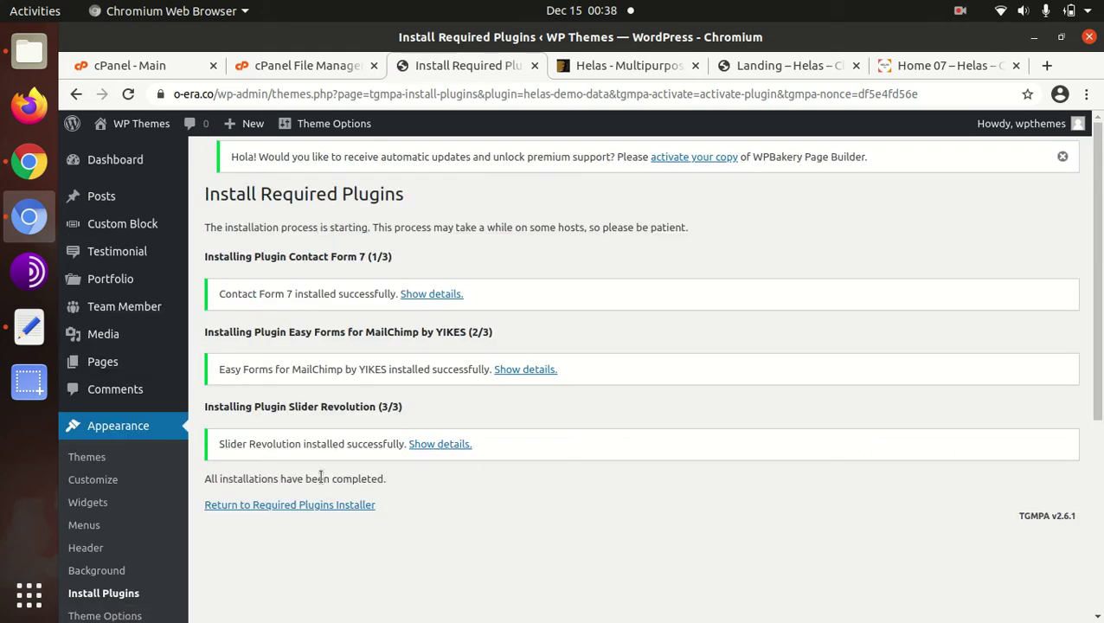
- Return to the required plugins list and bulk activate Contact Form 7, Easy Forms for MailChimp by YIKES and Slider Revolution
{"action": "left_click", "coordinate": [313, 505]}
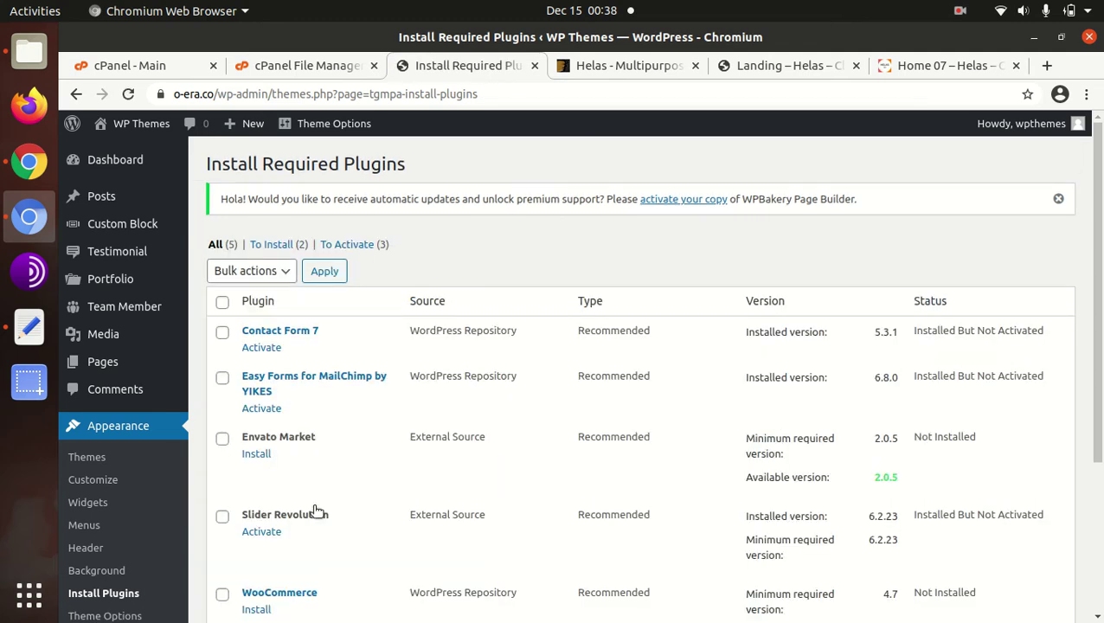
{"action": "scroll", "coordinate": [317, 512], "scroll_direction": "down", "scroll_amount": 1}
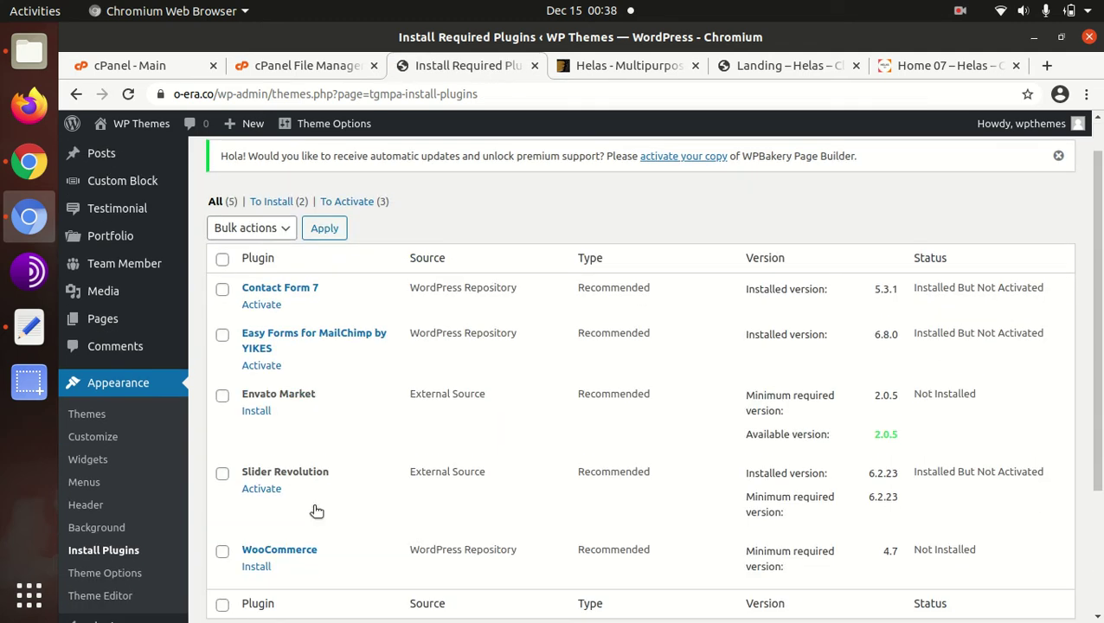
{"action": "left_click", "coordinate": [224, 473]}
{"action": "left_click", "coordinate": [221, 334]}
{"action": "left_click", "coordinate": [222, 289]}
{"action": "left_click", "coordinate": [251, 228]}
{"action": "left_click", "coordinate": [247, 291]}
{"action": "left_click", "coordinate": [319, 230]}
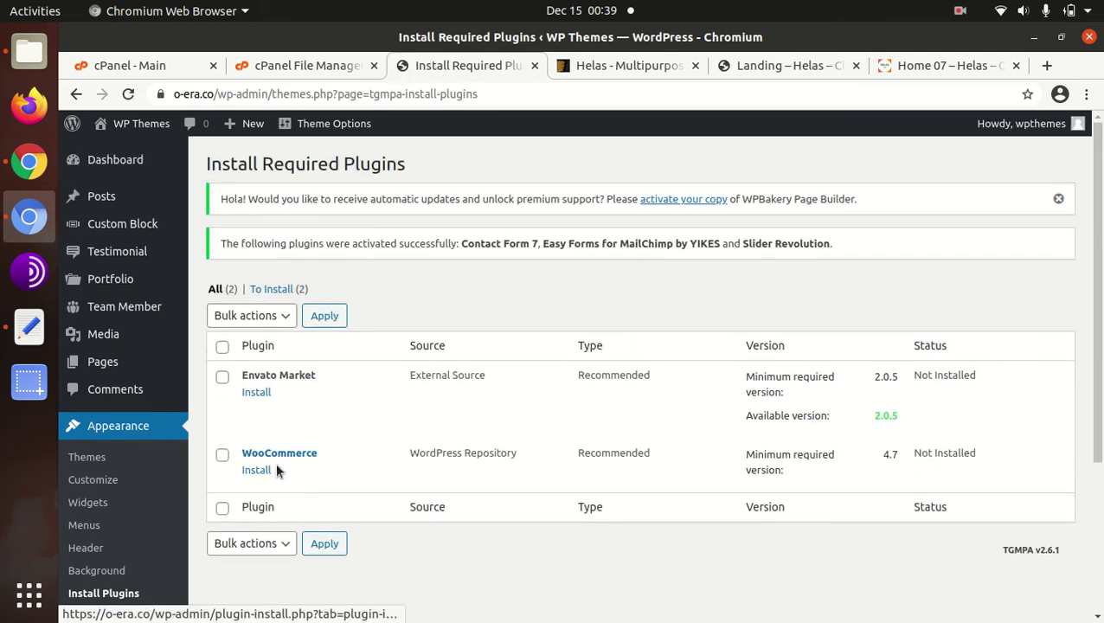
- Install and activate the recommended WooCommerce plugin, and reload the page to bring up its setup wizard
{"action": "left_click", "coordinate": [255, 471]}
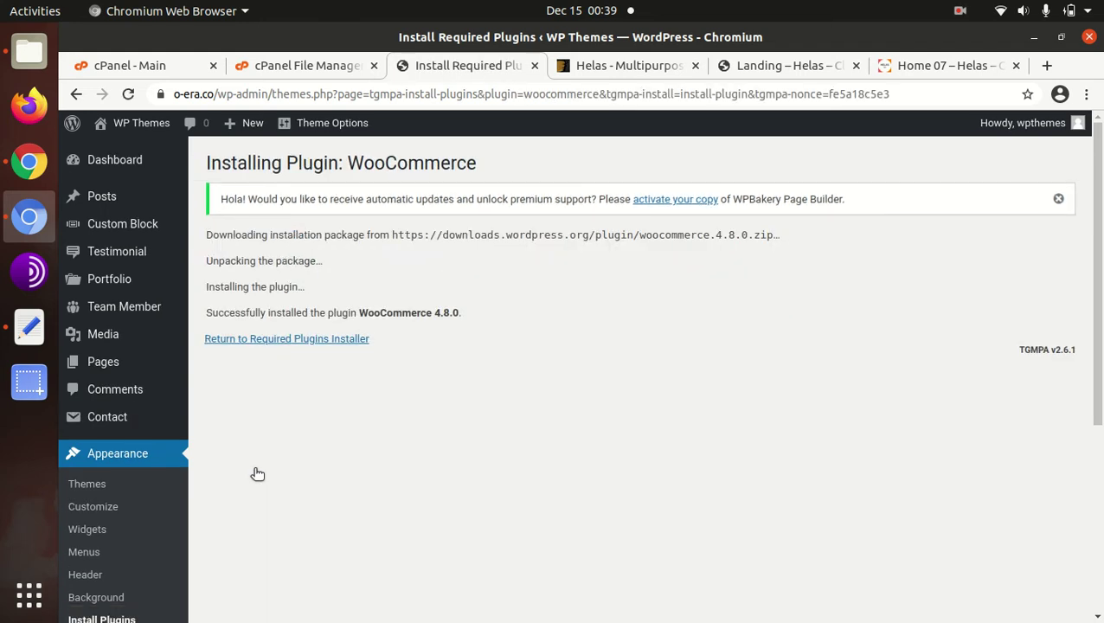
{"action": "left_click", "coordinate": [257, 339]}
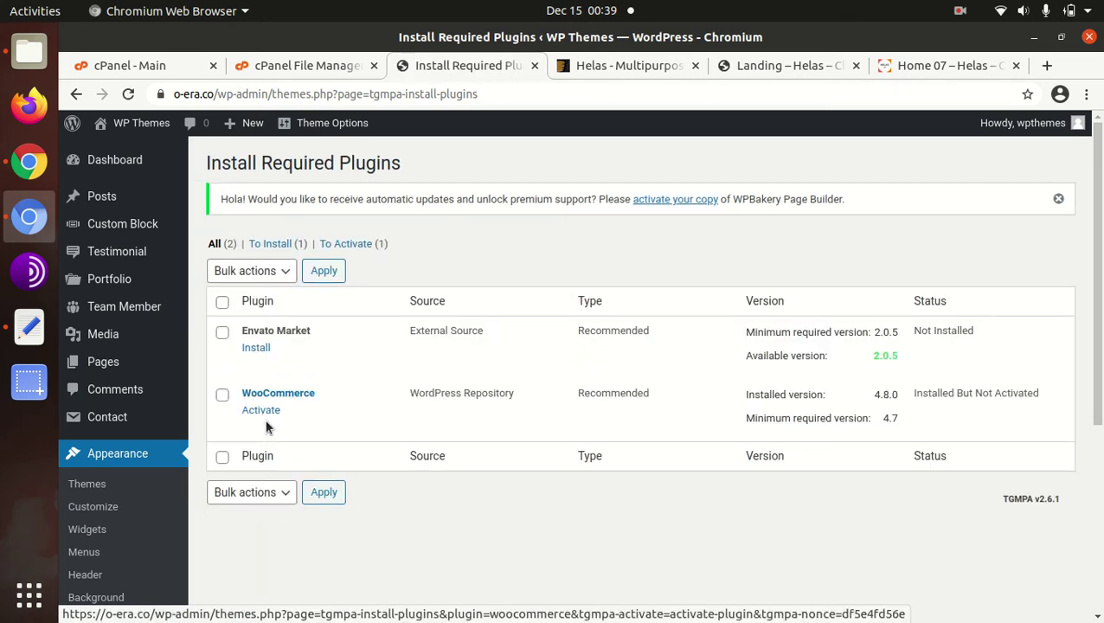
{"action": "left_click", "coordinate": [262, 411]}
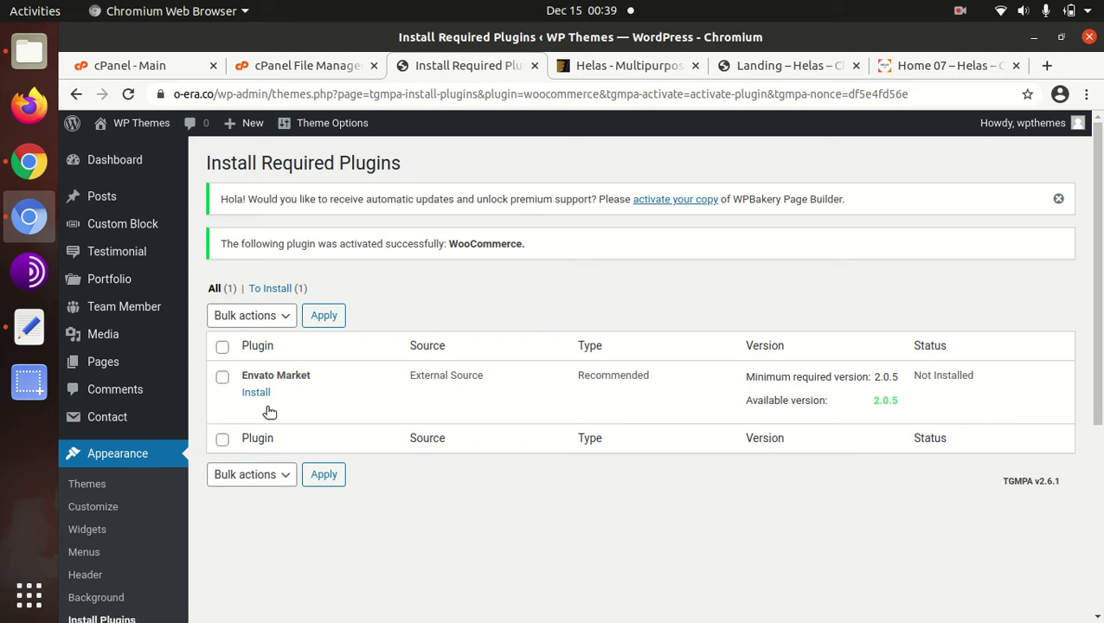
{"action": "left_click", "coordinate": [130, 93]}
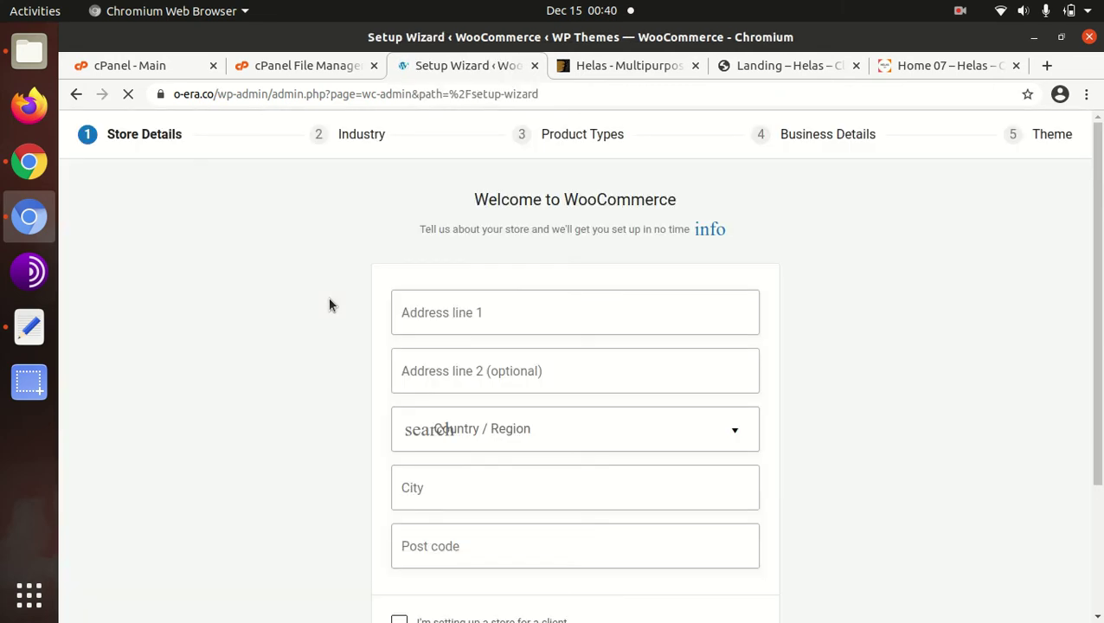
- Fill in the store's address, city and post code, choose India — Andhra Pradesh as the region, and continue without opting into usage tracking
{"action": "left_click", "coordinate": [427, 322]}
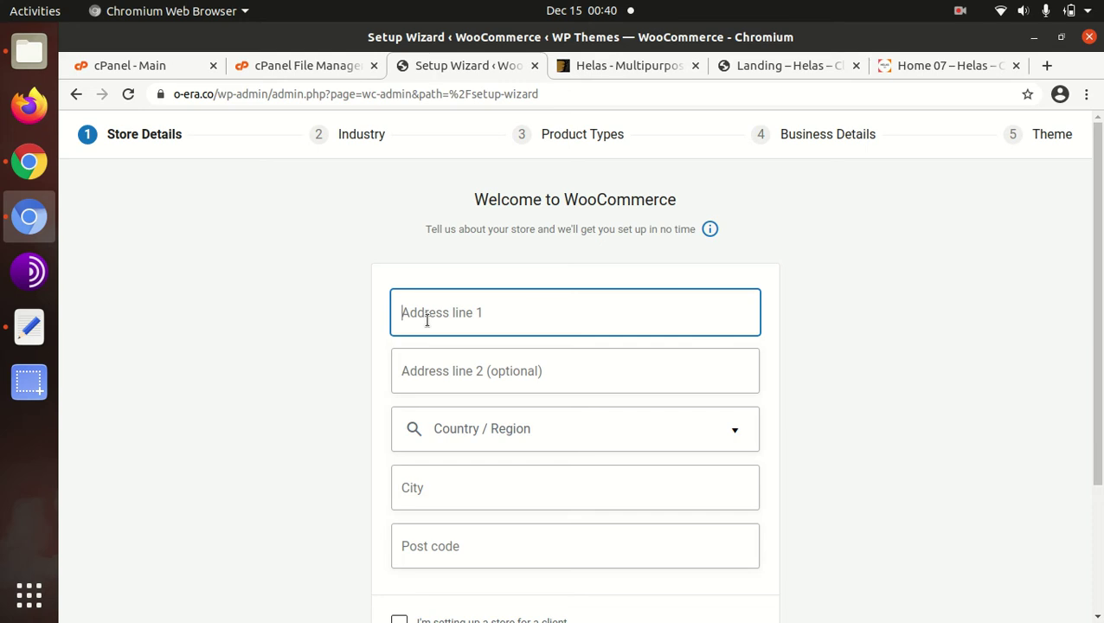
{"action": "type", "text": "address"}
{"action": "key", "text": "Tab"}
{"action": "key", "text": "Tab"}
{"action": "type", "text": "india"}
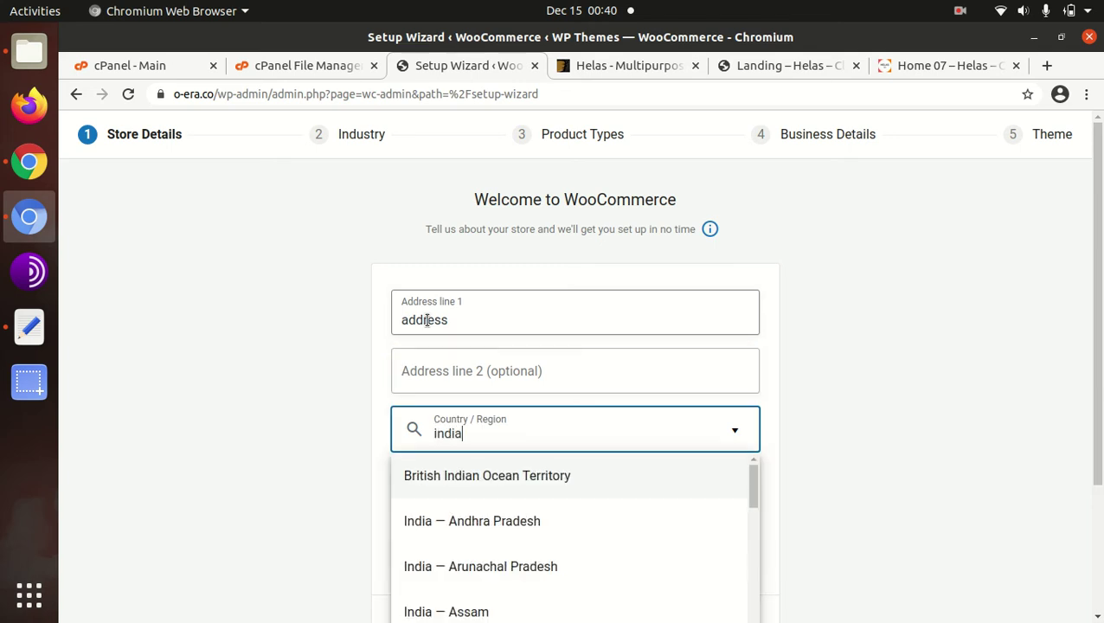
{"action": "left_click", "coordinate": [522, 522]}
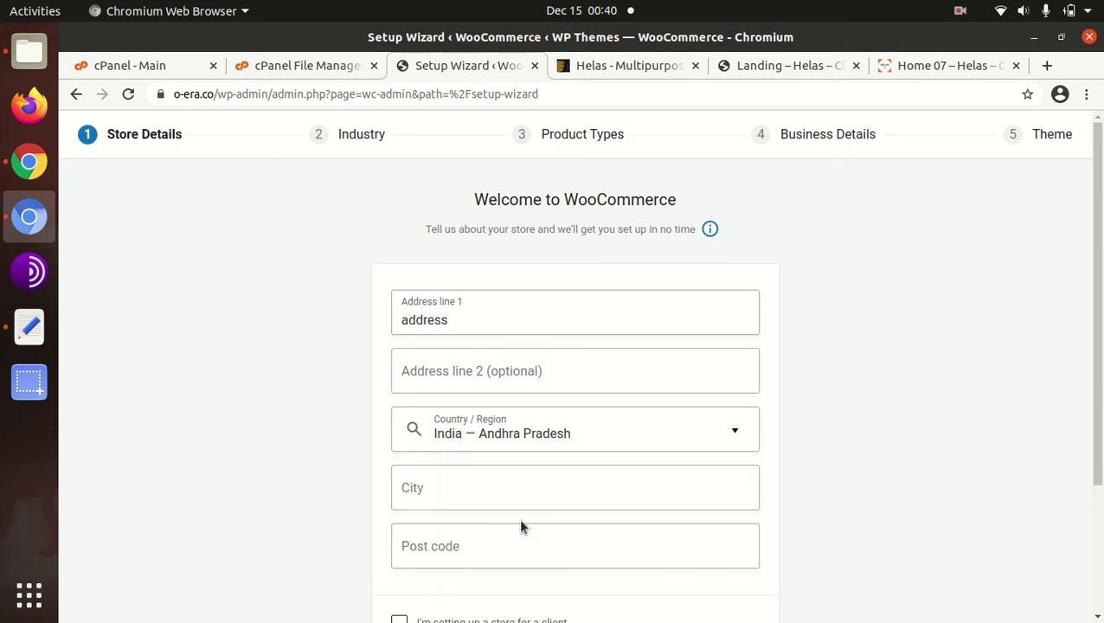
{"action": "left_click", "coordinate": [496, 487]}
{"action": "type", "text": "New City"}
{"action": "left_click", "coordinate": [494, 547]}
{"action": "type", "text": "123456"}
{"action": "scroll", "coordinate": [492, 543], "scroll_direction": "down", "scroll_amount": 3}
{"action": "left_click", "coordinate": [569, 506]}
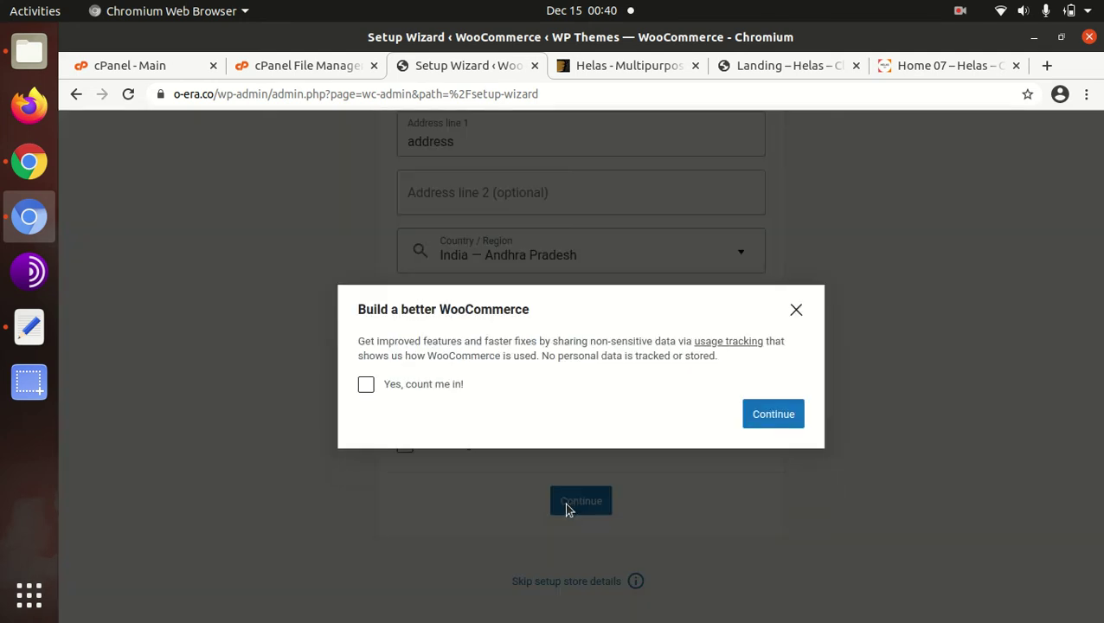
{"action": "left_click", "coordinate": [782, 418]}
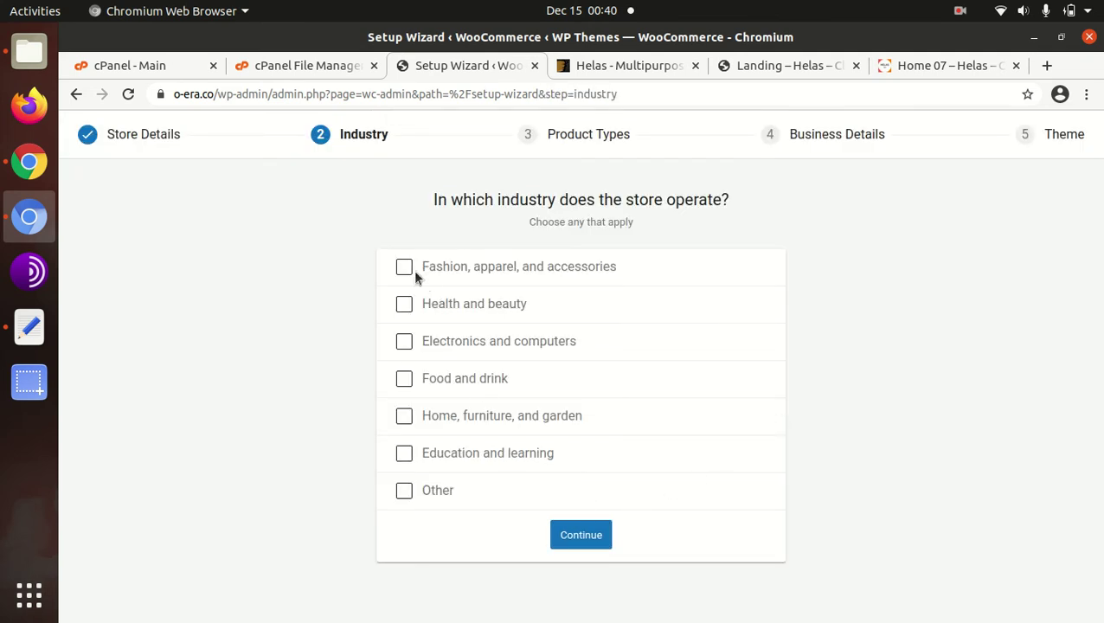
- Set the store's industries to Fashion, apparel, and accessories and Health and beauty, and keep Physical products as the product type
{"action": "left_click", "coordinate": [404, 267]}
{"action": "left_click", "coordinate": [404, 304]}
{"action": "left_click", "coordinate": [563, 538]}
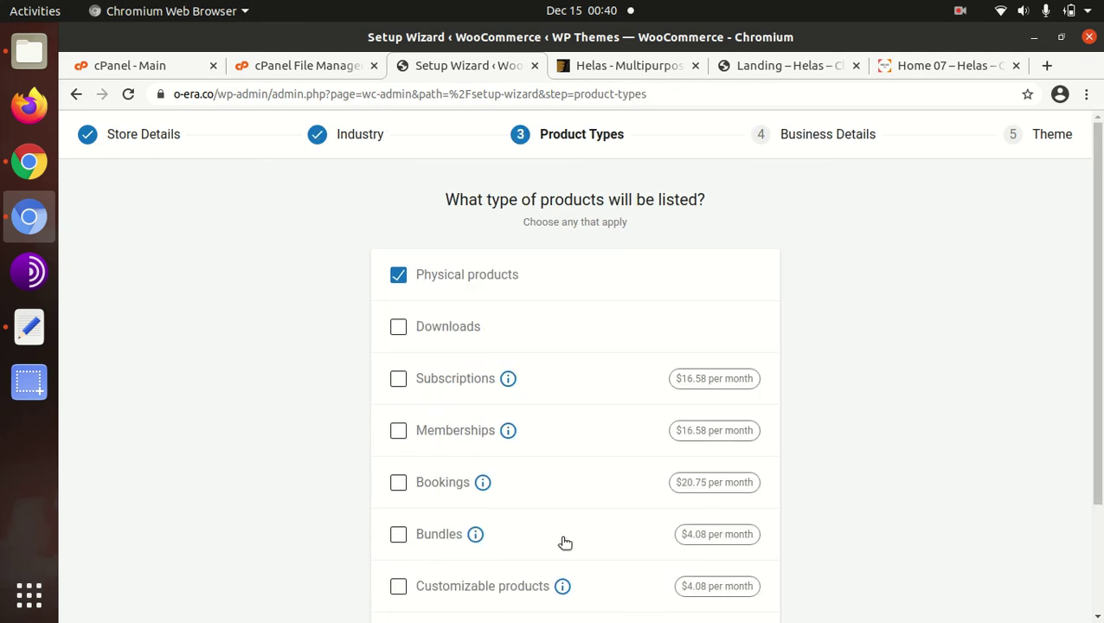
{"action": "scroll", "coordinate": [519, 442], "scroll_direction": "down", "scroll_amount": 3}
{"action": "left_click", "coordinate": [580, 554]}
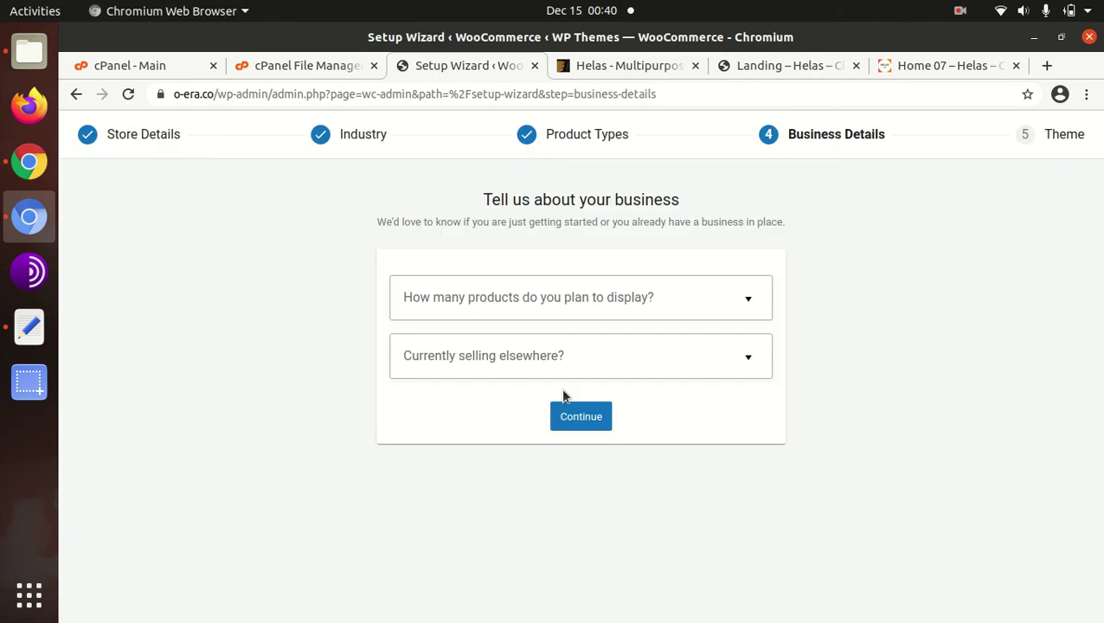
- Complete the business details with 101 - 1,000 planned products, answer whether the store currently sells elsewhere, and adjust the remaining options
{"action": "left_click", "coordinate": [616, 300]}
{"action": "left_click", "coordinate": [484, 480]}
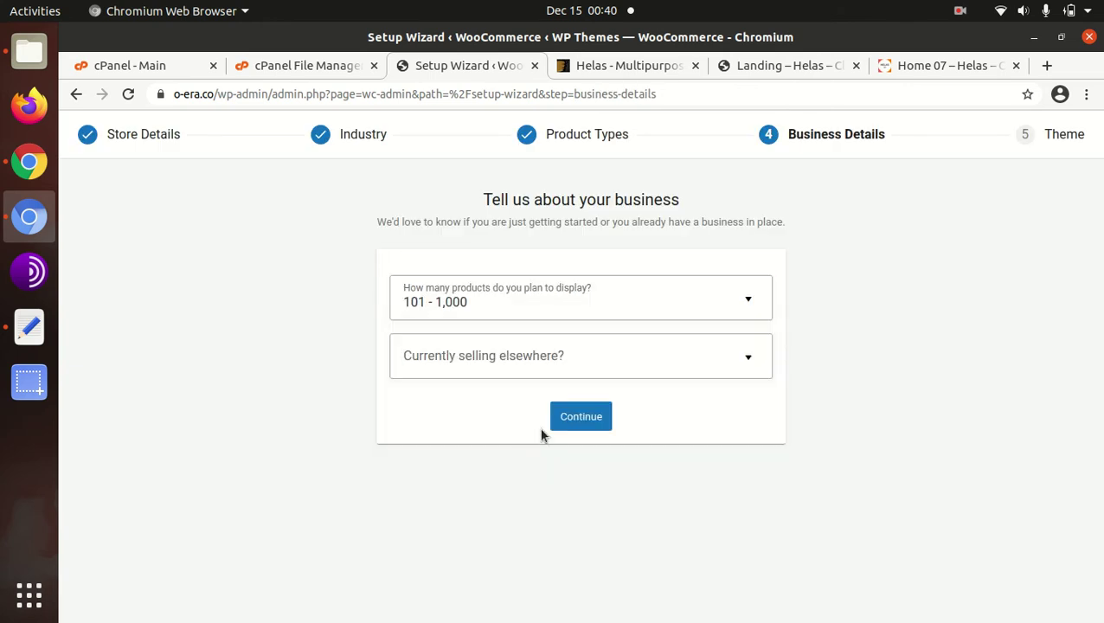
{"action": "left_click", "coordinate": [567, 356]}
{"action": "left_click", "coordinate": [540, 410]}
{"action": "left_click", "coordinate": [748, 430]}
{"action": "left_click", "coordinate": [753, 511]}
{"action": "scroll", "coordinate": [750, 485], "scroll_direction": "down", "scroll_amount": 3}
{"action": "left_click", "coordinate": [751, 485]}
{"action": "left_click", "coordinate": [752, 378]}
{"action": "left_click", "coordinate": [581, 587]}
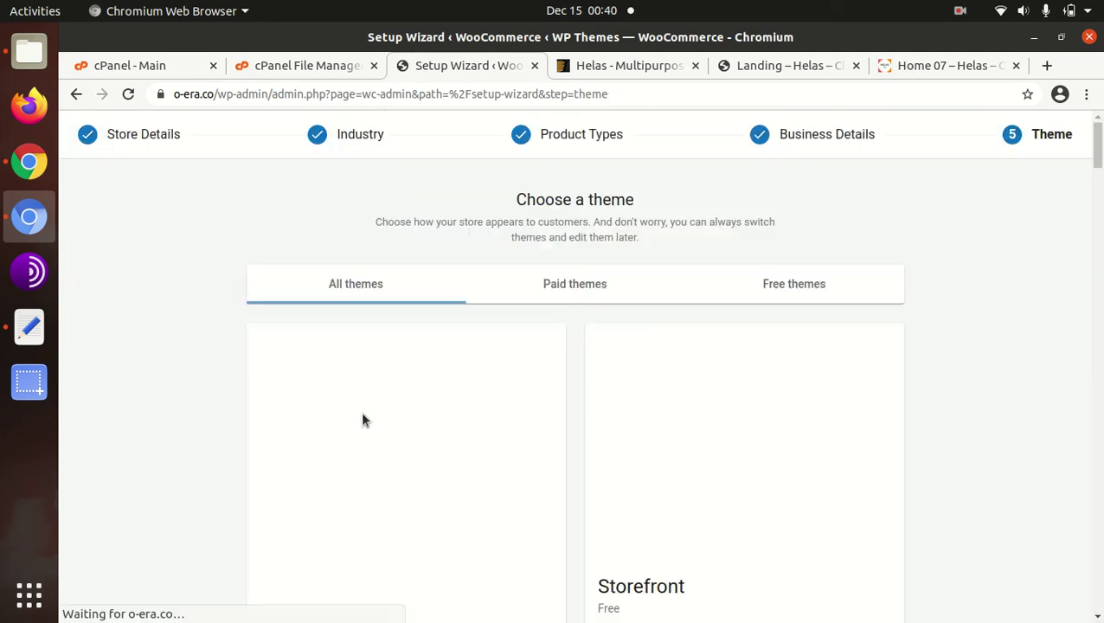
- Finish the store setup with the active Helas theme, declining Jetpack and WooCommerce Shipping & Tax and dismissing the welcome message
{"action": "scroll", "coordinate": [407, 380], "scroll_direction": "down", "scroll_amount": 2}
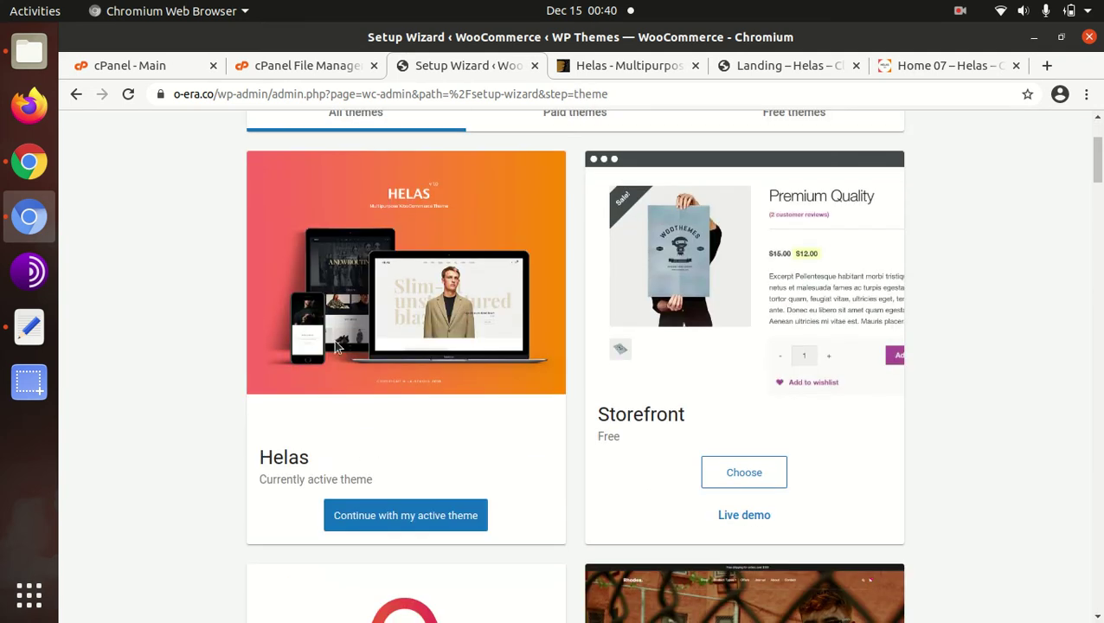
{"action": "left_click", "coordinate": [363, 524]}
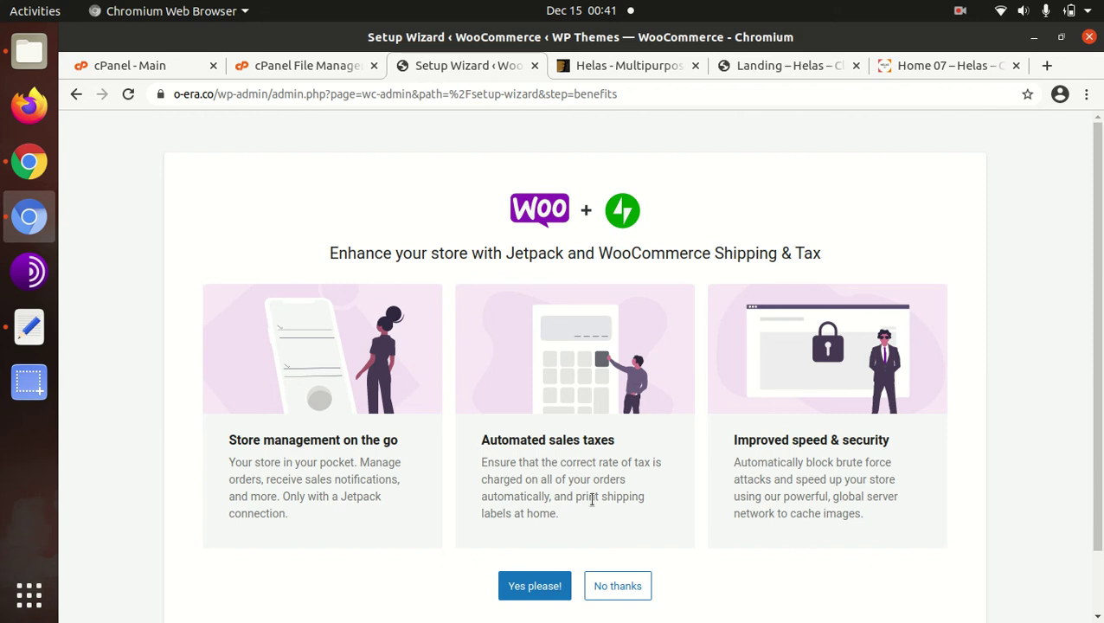
{"action": "left_click", "coordinate": [635, 592]}
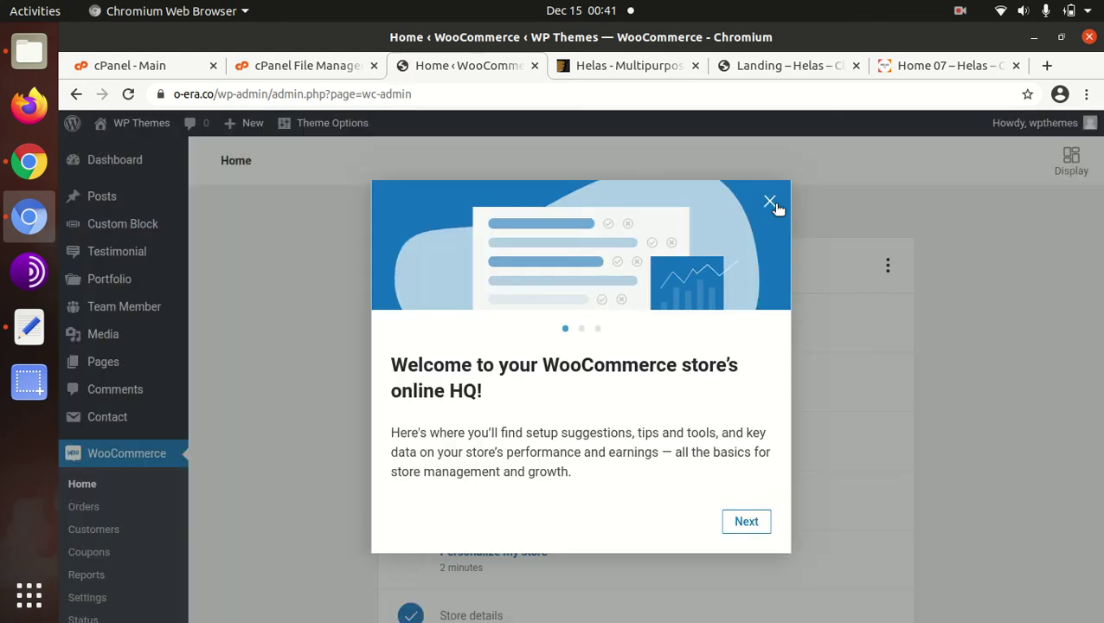
{"action": "left_click", "coordinate": [769, 202]}
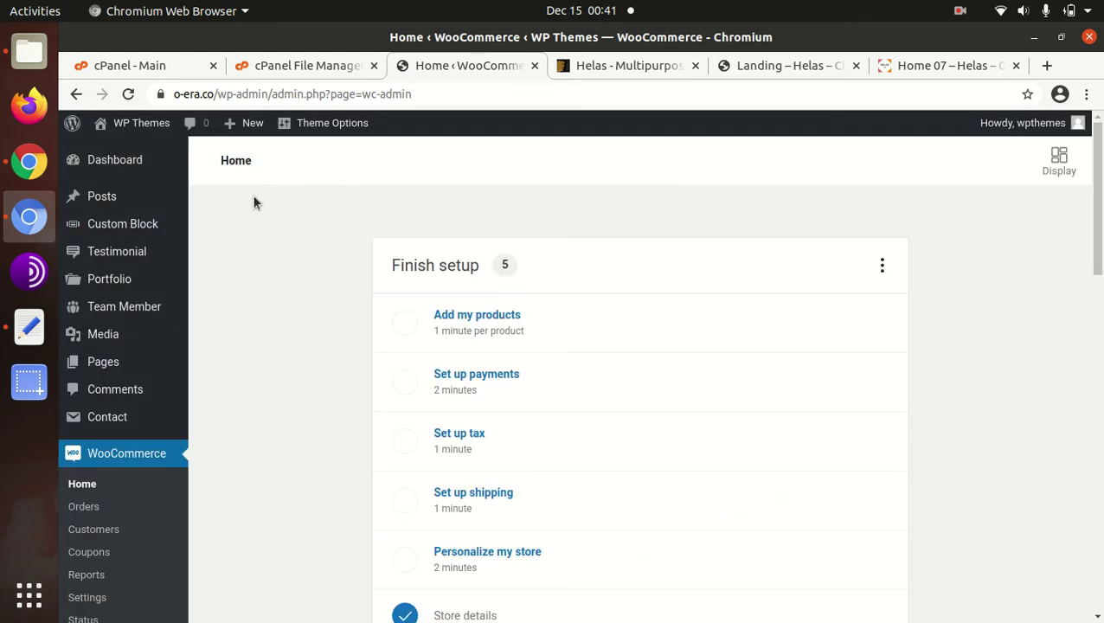
- View the site's front page in a new tab and return to the WordPress admin
{"action": "middle_click", "coordinate": [130, 153]}
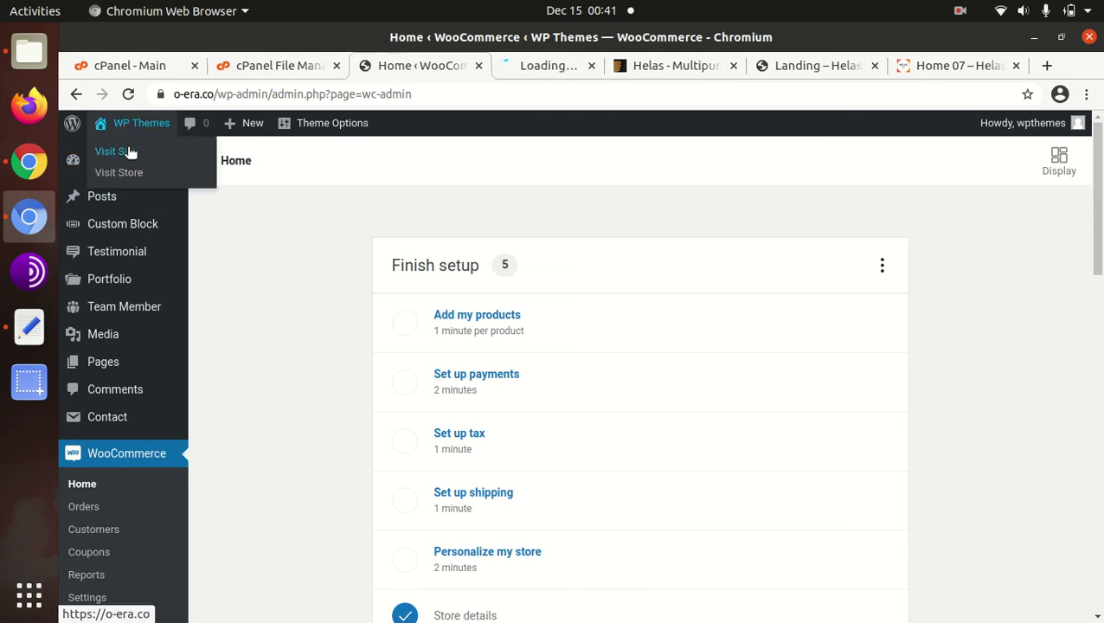
{"action": "left_click", "coordinate": [546, 70]}
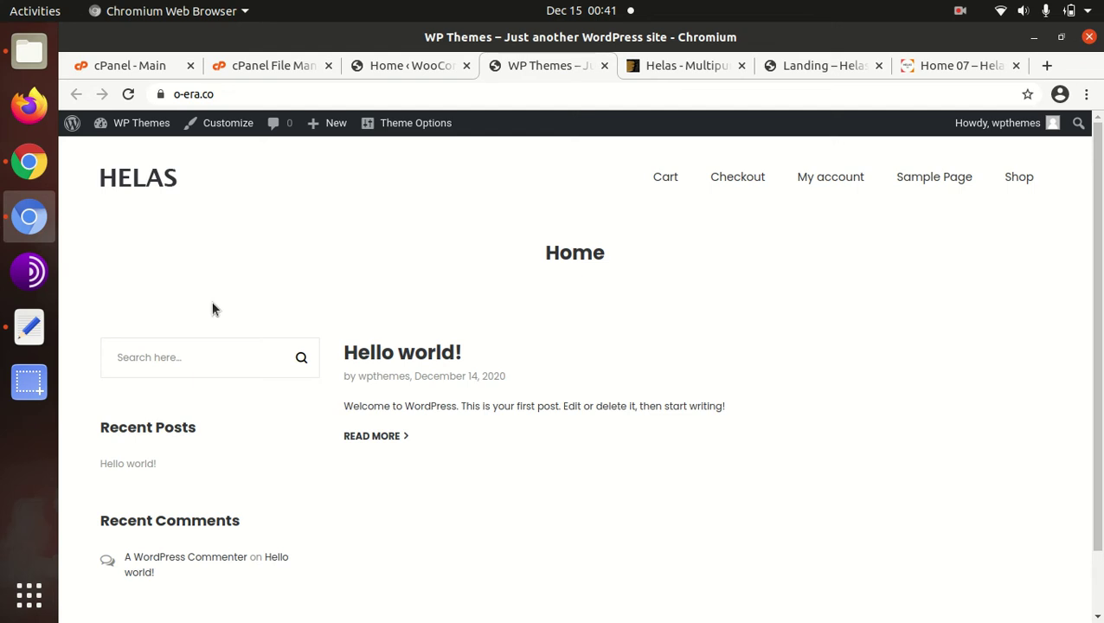
{"action": "left_click", "coordinate": [417, 67]}
- Open the Demo Importer among the site's admin tools
{"action": "scroll", "coordinate": [296, 355], "scroll_direction": "down", "scroll_amount": 5}
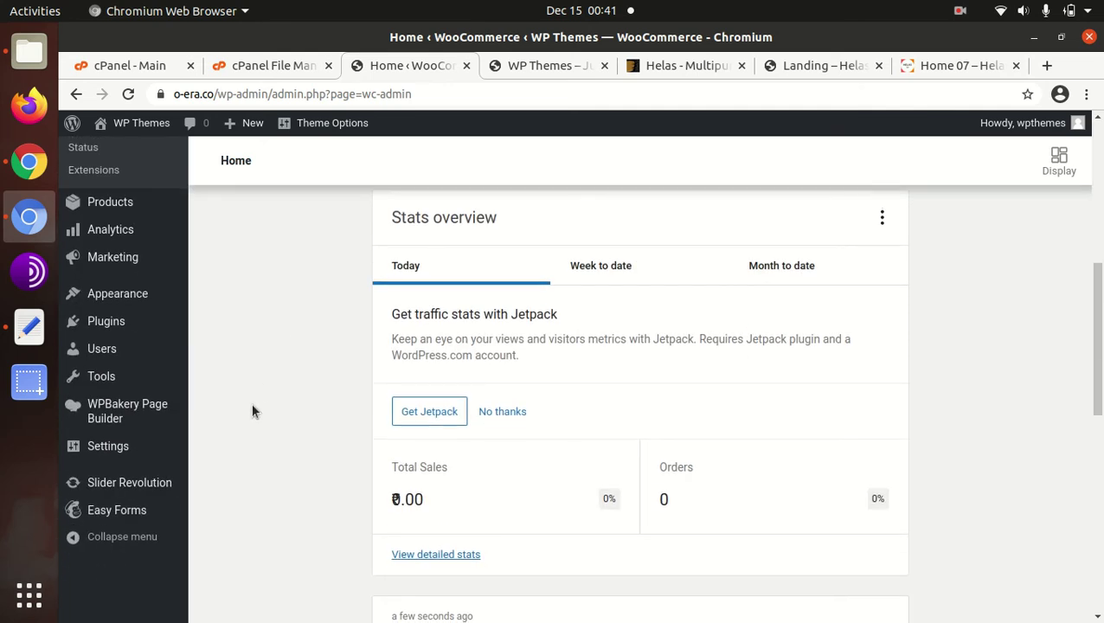
{"action": "mouse_move", "coordinate": [101, 385]}
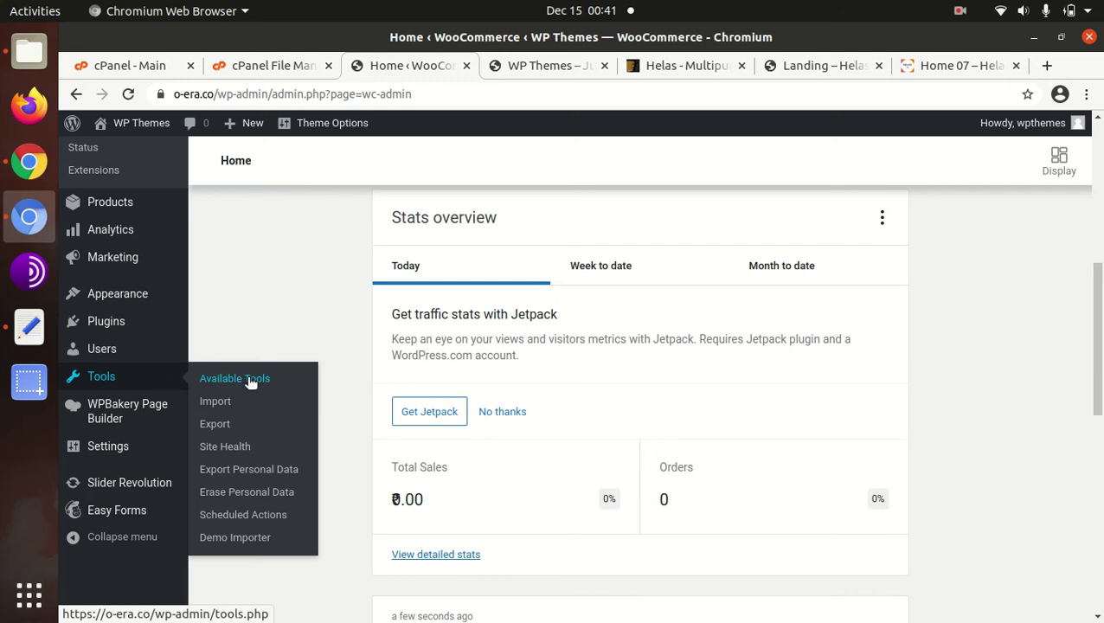
{"action": "left_click", "coordinate": [226, 540]}
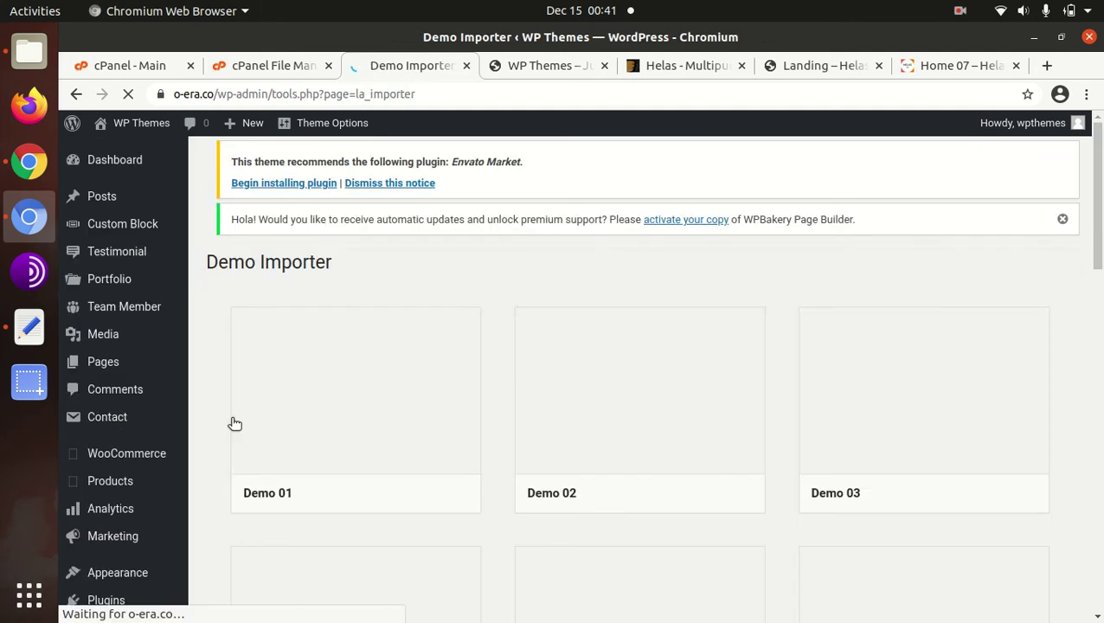
- Look through the Helas demos offered for import, from Demo 01 to Demo 16
{"action": "scroll", "coordinate": [1002, 415], "scroll_direction": "down", "scroll_amount": 3}
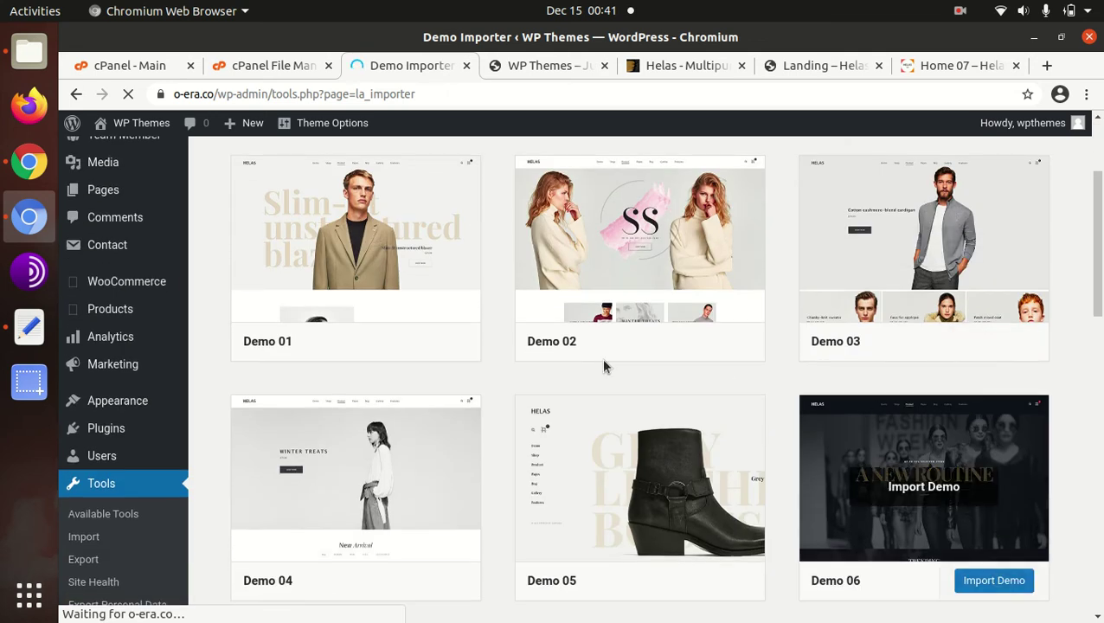
{"action": "scroll", "coordinate": [882, 320], "scroll_direction": "down", "scroll_amount": 3}
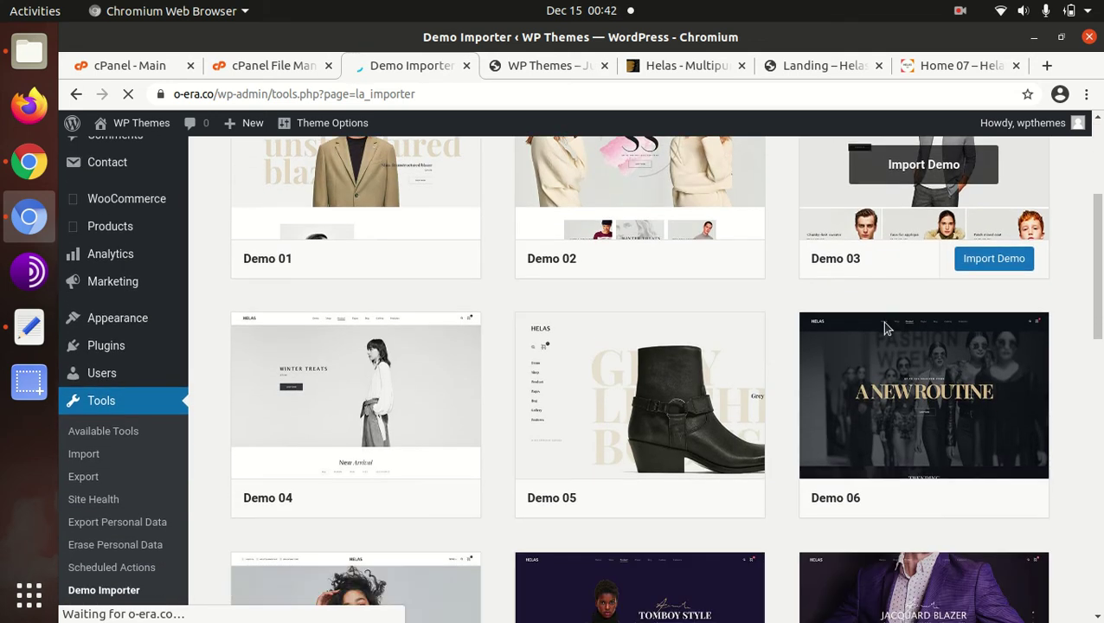
{"action": "scroll", "coordinate": [501, 346], "scroll_direction": "up", "scroll_amount": 4}
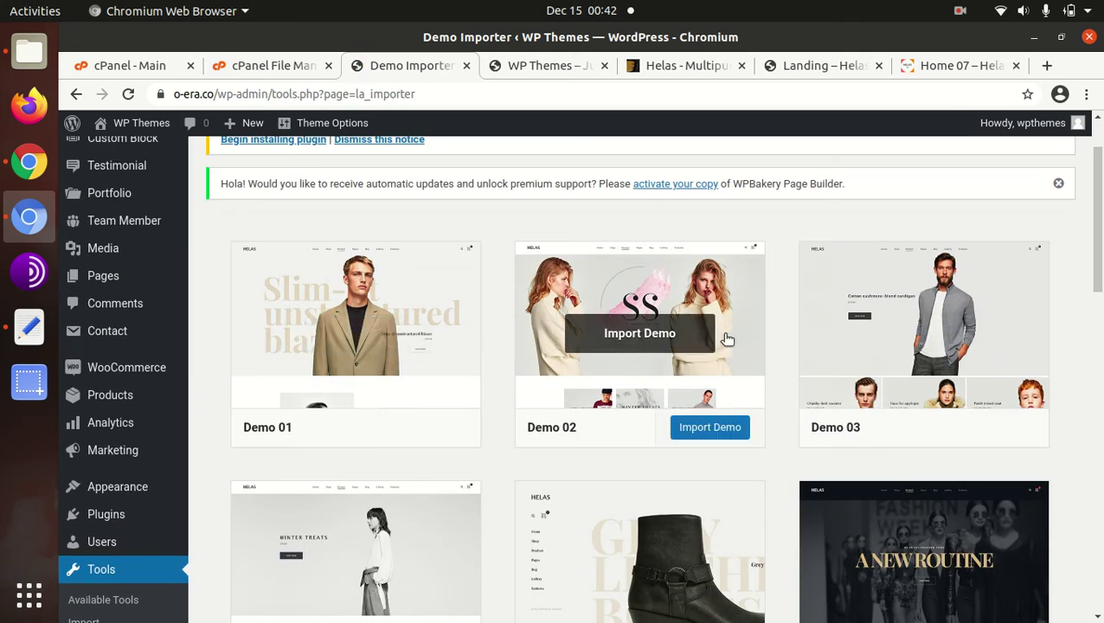
{"action": "scroll", "coordinate": [407, 342], "scroll_direction": "down", "scroll_amount": 3}
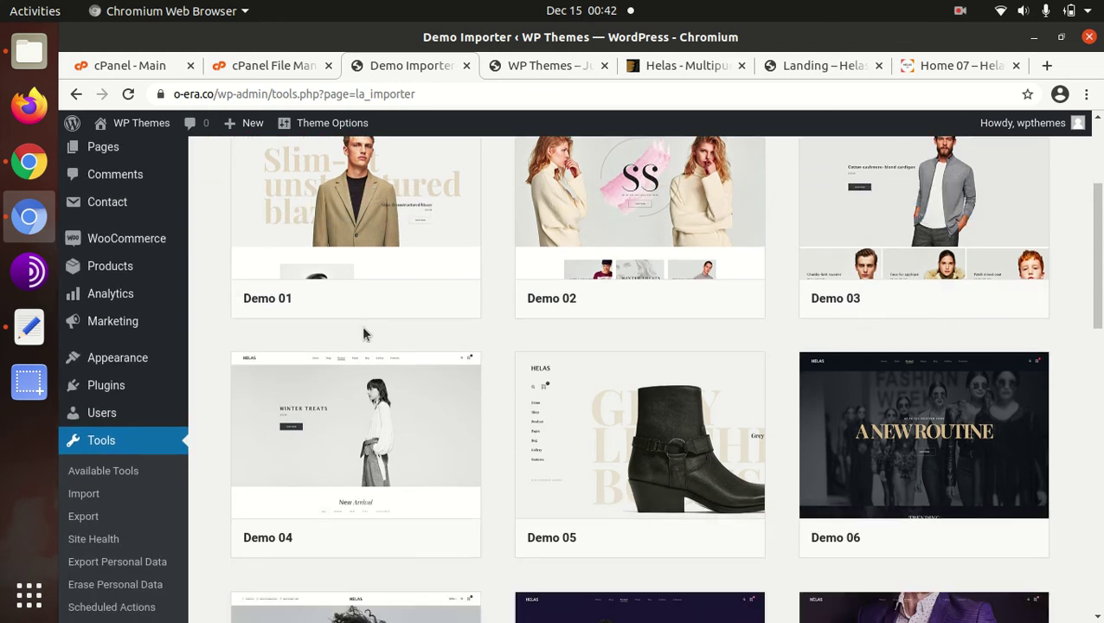
{"action": "scroll", "coordinate": [900, 432], "scroll_direction": "down", "scroll_amount": 4}
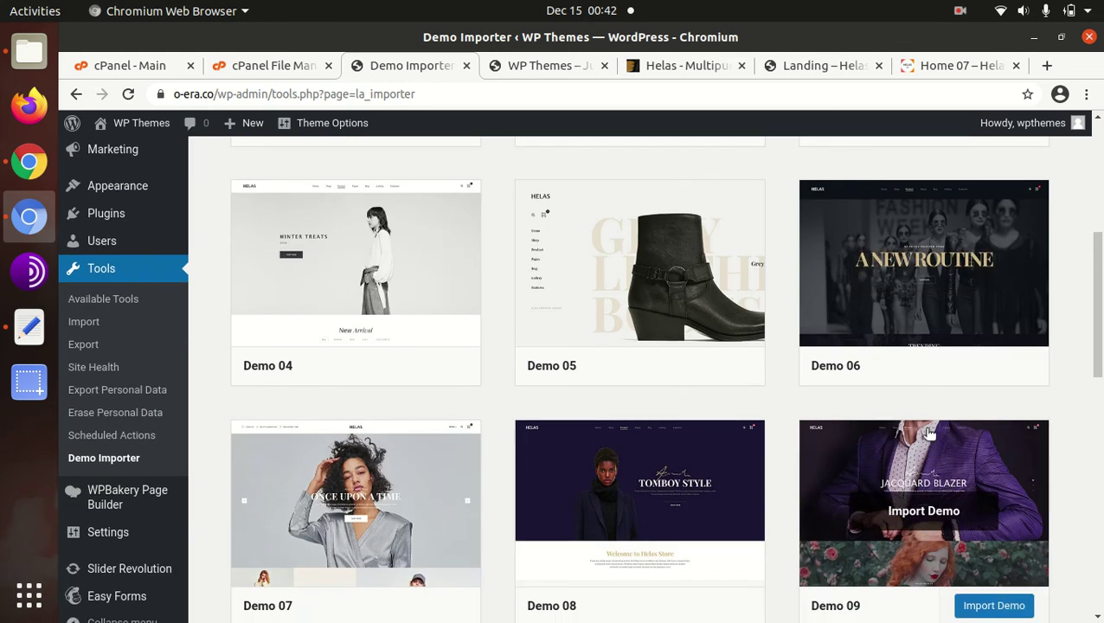
{"action": "scroll", "coordinate": [390, 378], "scroll_direction": "down", "scroll_amount": 3}
{"action": "scroll", "coordinate": [624, 381], "scroll_direction": "down", "scroll_amount": 4}
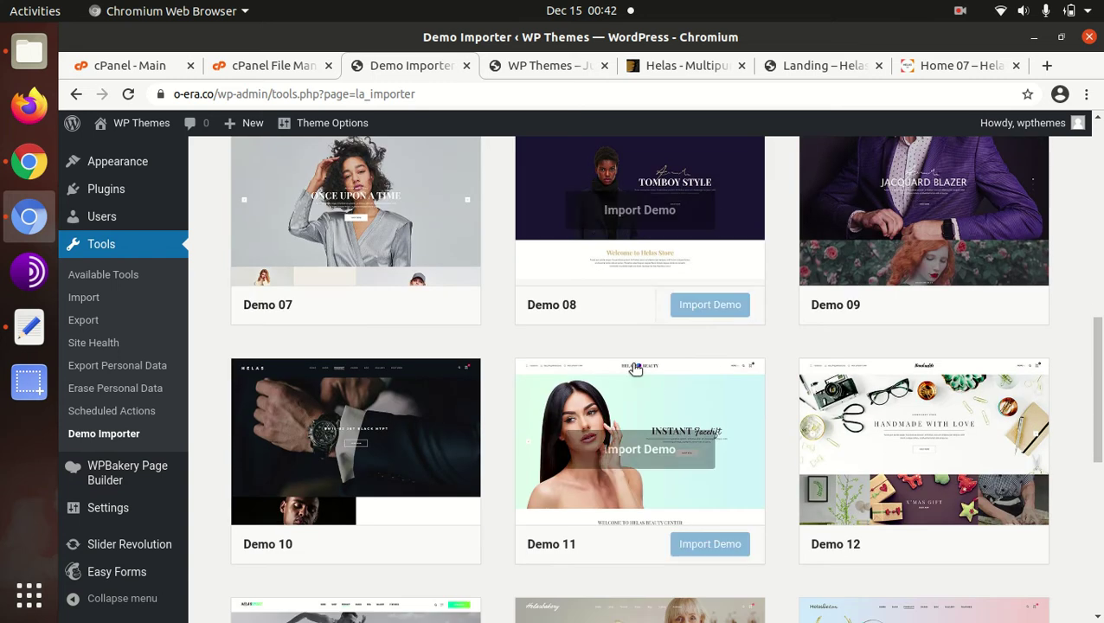
{"action": "scroll", "coordinate": [838, 277], "scroll_direction": "down", "scroll_amount": 4}
{"action": "scroll", "coordinate": [624, 294], "scroll_direction": "down", "scroll_amount": 8}
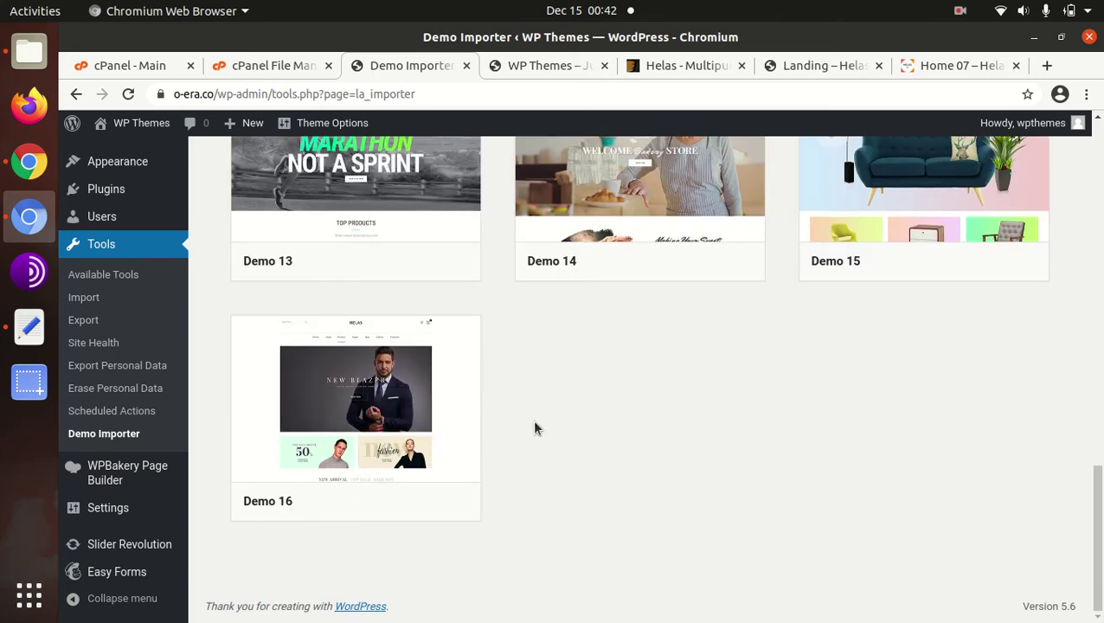
- Try to import the Demo 01 content from the Demo Importer, confirming the import
{"action": "scroll", "coordinate": [534, 426], "scroll_direction": "up", "scroll_amount": 4}
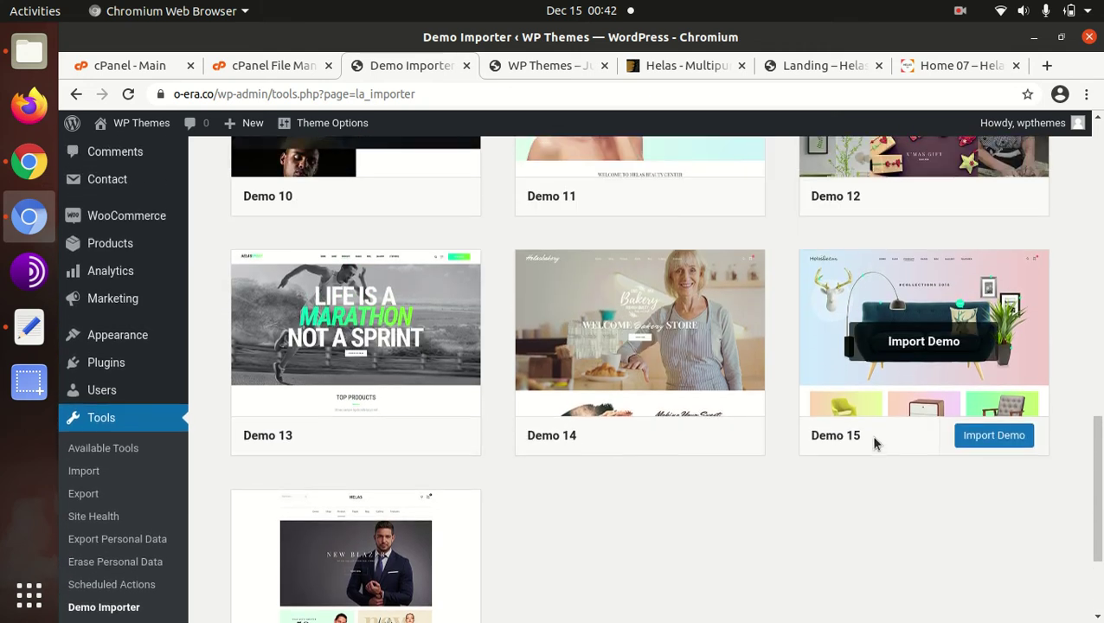
{"action": "scroll", "coordinate": [867, 428], "scroll_direction": "up", "scroll_amount": 6}
{"action": "scroll", "coordinate": [861, 430], "scroll_direction": "up", "scroll_amount": 14}
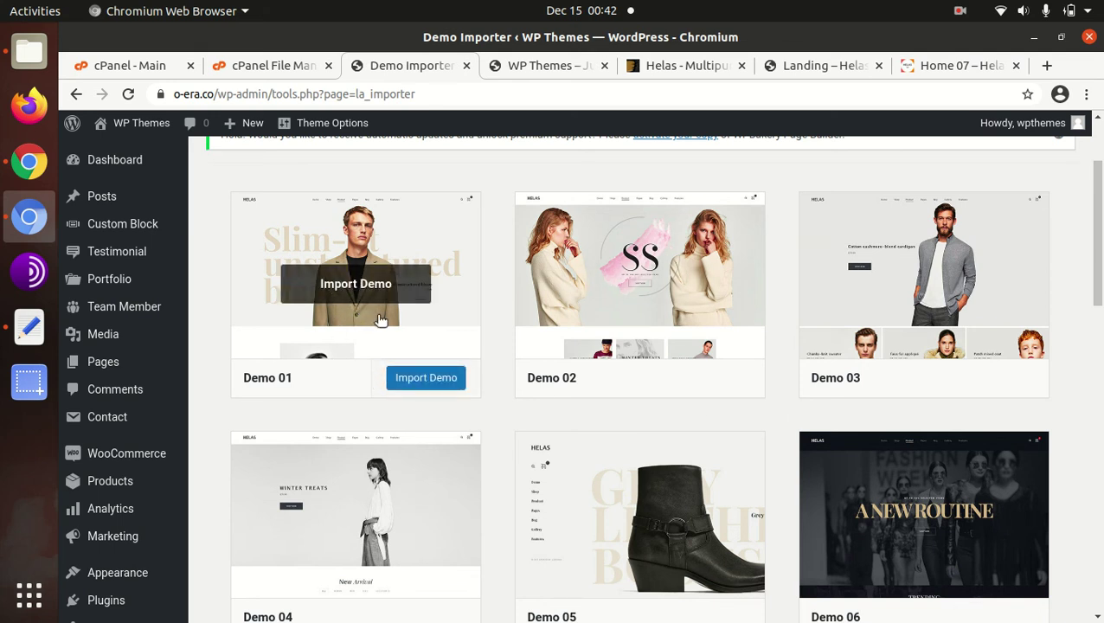
{"action": "left_click", "coordinate": [427, 379]}
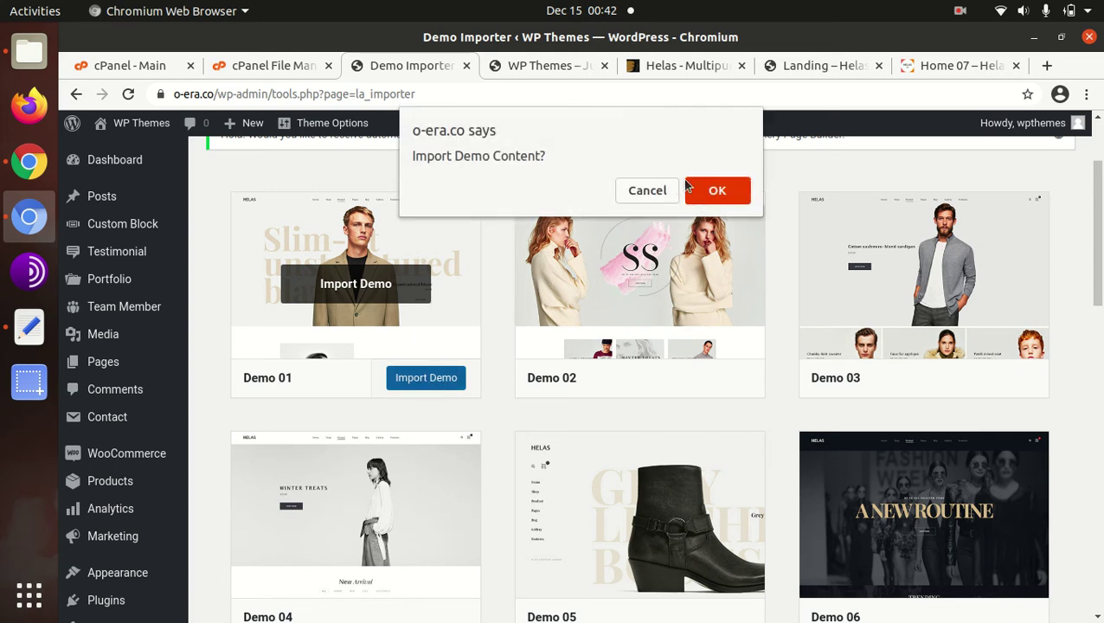
{"action": "left_click", "coordinate": [705, 192]}
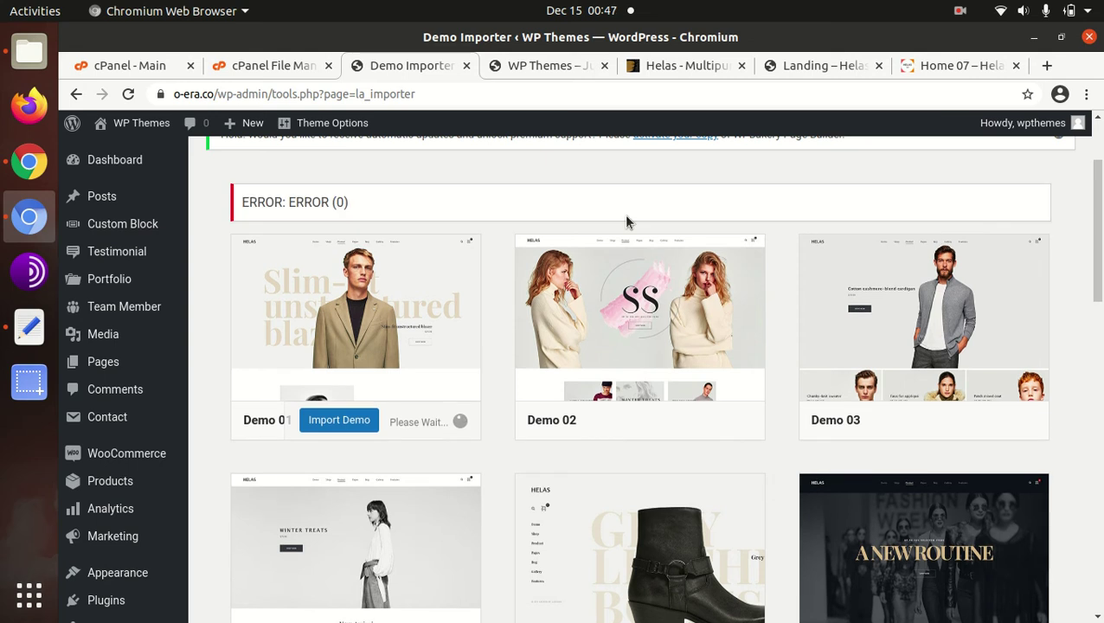
- Read the import message above the demos and reload the Demo Importer page
{"action": "left_click_drag", "start_coordinate": [355, 208], "coordinate": [245, 200]}
{"action": "left_click", "coordinate": [479, 188]}
{"action": "scroll", "coordinate": [502, 347], "scroll_direction": "up", "scroll_amount": 3}
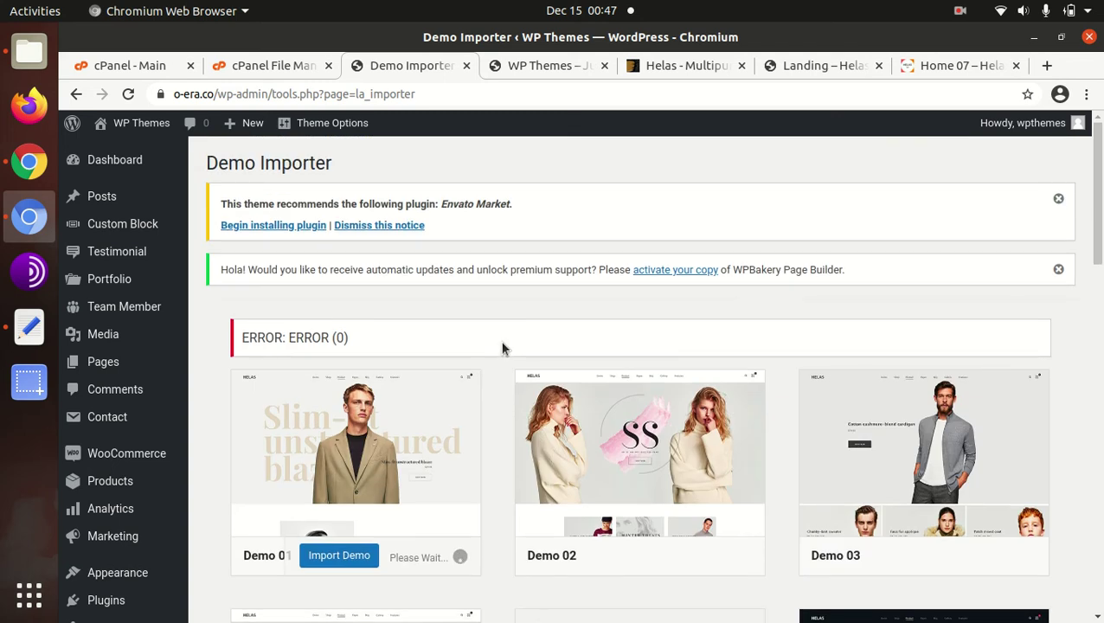
{"action": "scroll", "coordinate": [336, 333], "scroll_direction": "down", "scroll_amount": 2}
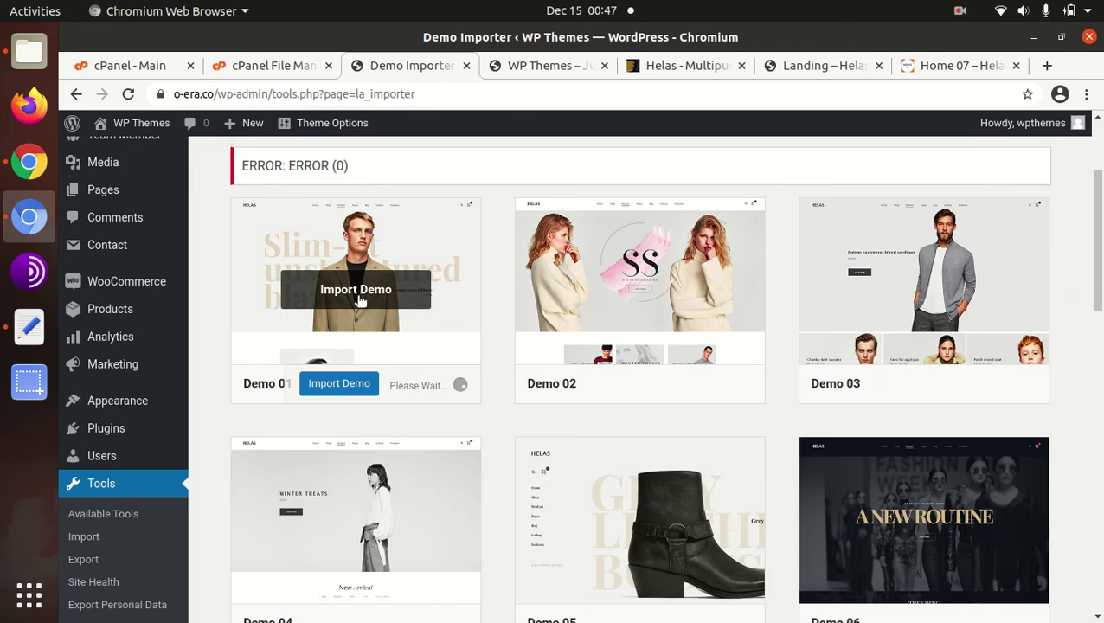
{"action": "left_click", "coordinate": [129, 94]}
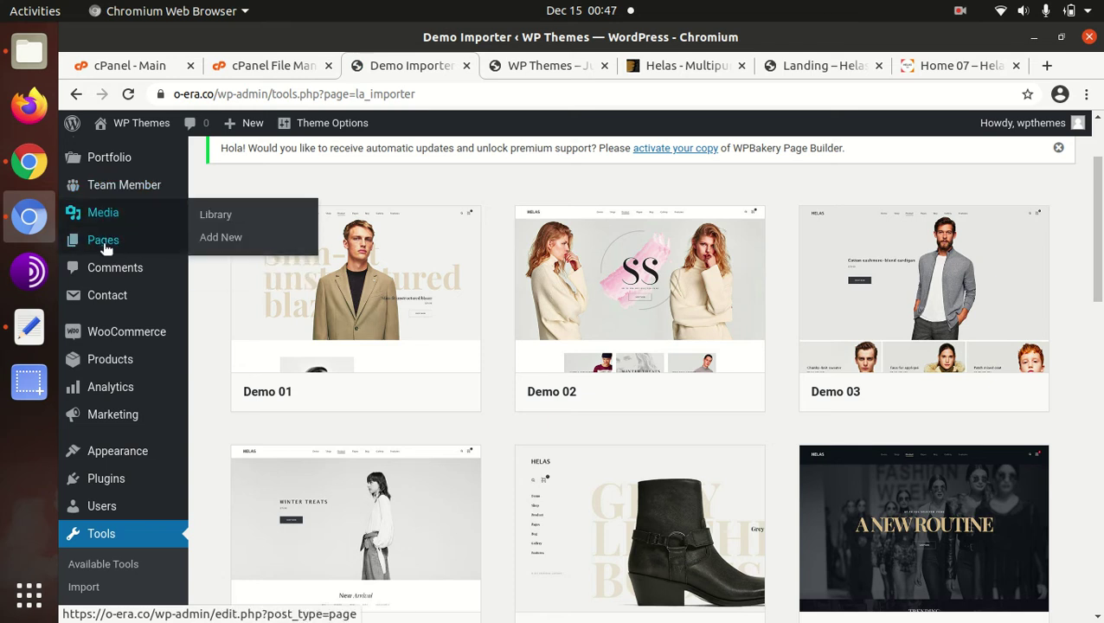
- Open the site's list of all pages in a new tab and check it for imported pages
{"action": "mouse_move", "coordinate": [119, 245]}
{"action": "middle_click", "coordinate": [218, 247]}
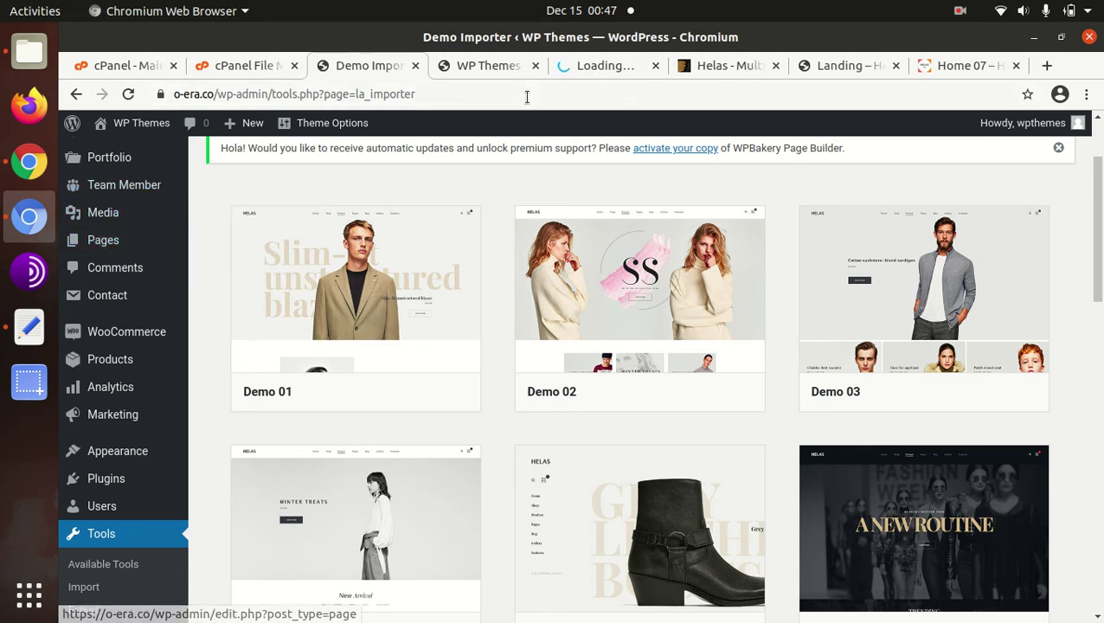
{"action": "left_click", "coordinate": [589, 66]}
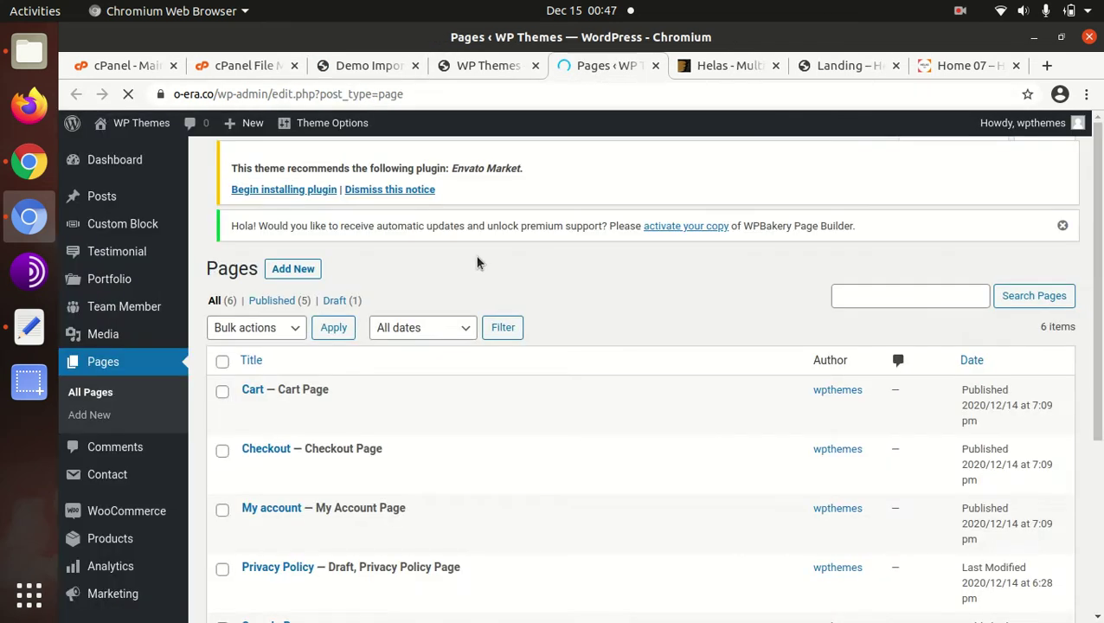
{"action": "scroll", "coordinate": [511, 316], "scroll_direction": "down", "scroll_amount": 3}
{"action": "scroll", "coordinate": [419, 320], "scroll_direction": "up", "scroll_amount": 5}
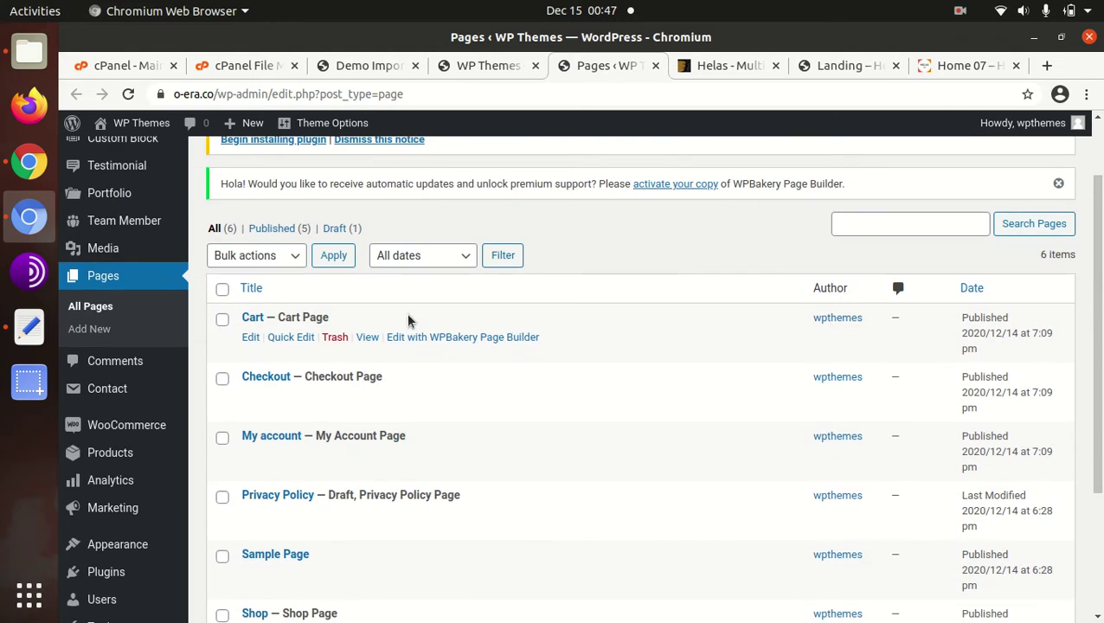
{"action": "scroll", "coordinate": [398, 319], "scroll_direction": "down", "scroll_amount": 5}
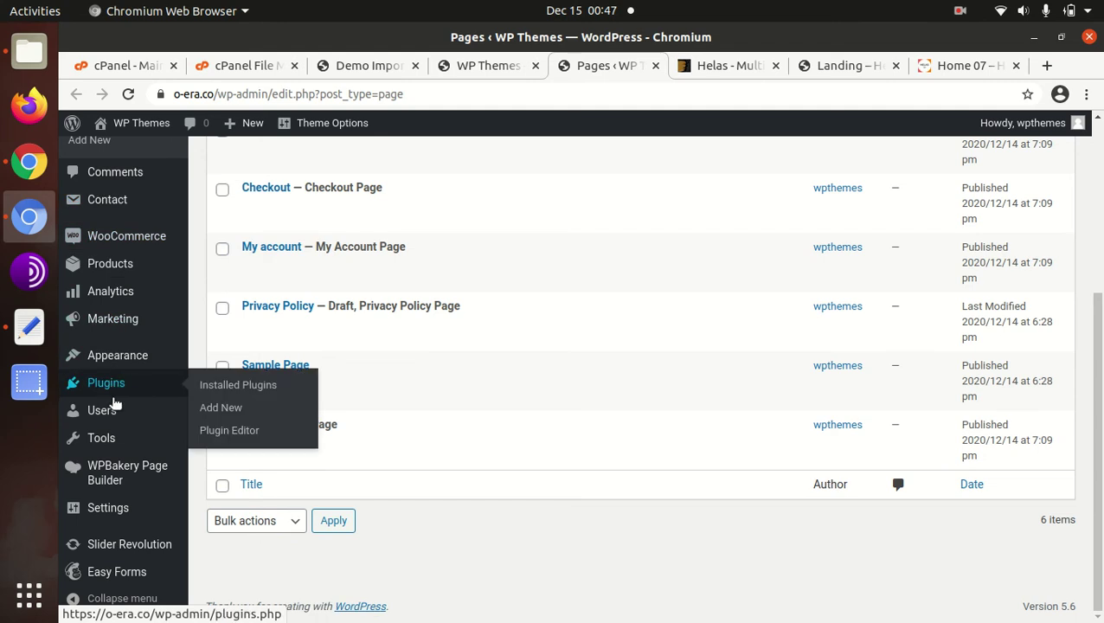
{"action": "scroll", "coordinate": [94, 259], "scroll_direction": "up", "scroll_amount": 3}
- Open the Media Library and check it for imported images
{"action": "mouse_move", "coordinate": [172, 194]}
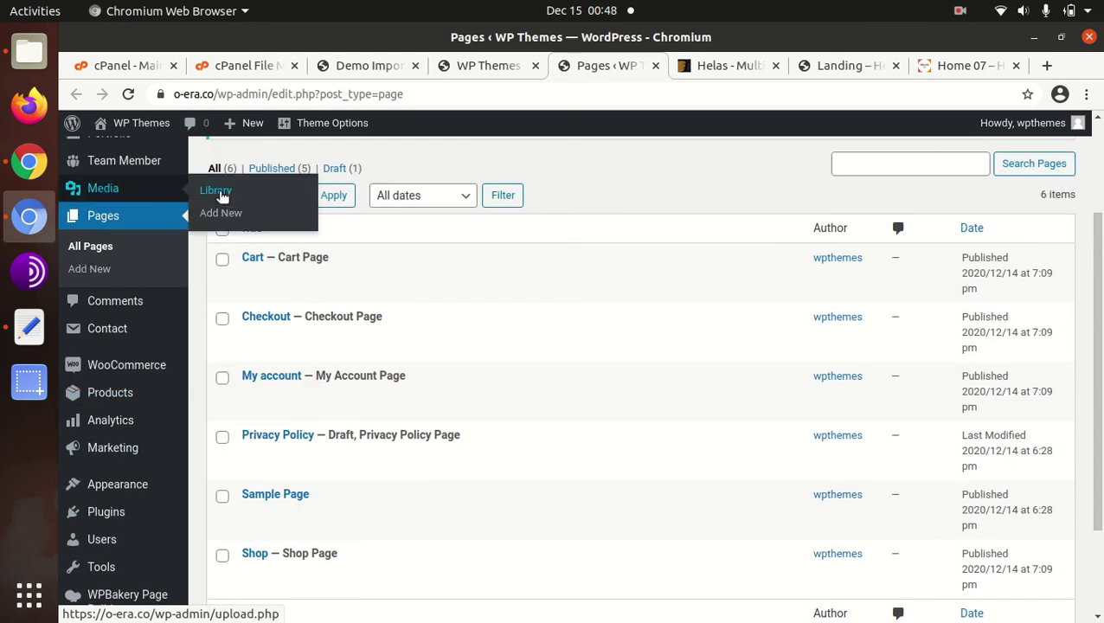
{"action": "left_click", "coordinate": [222, 198]}
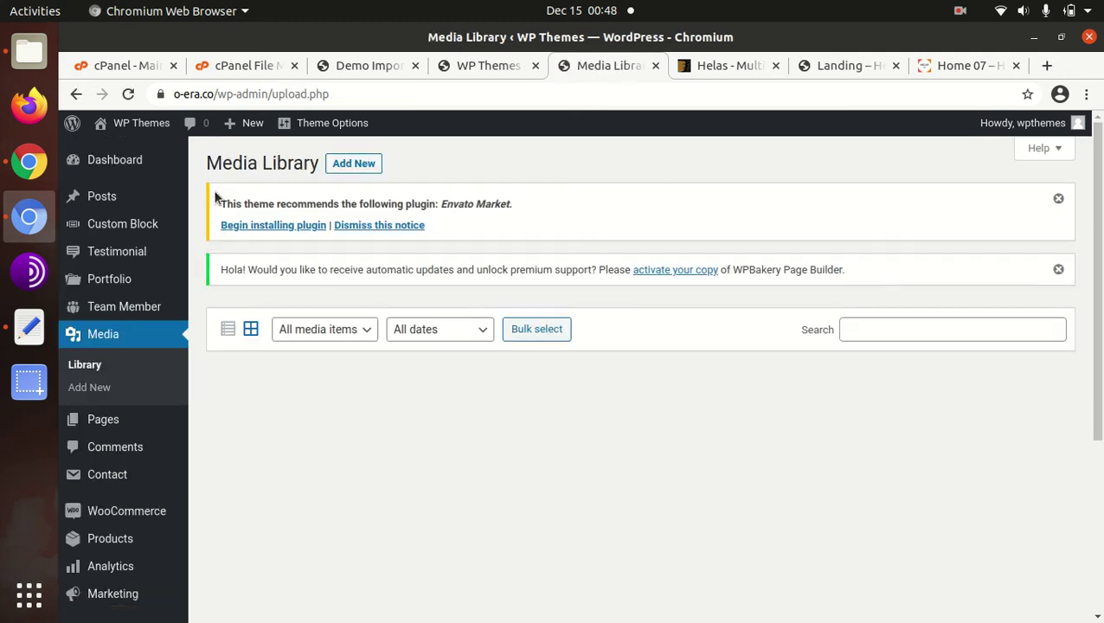
{"action": "scroll", "coordinate": [535, 406], "scroll_direction": "down", "scroll_amount": 3}
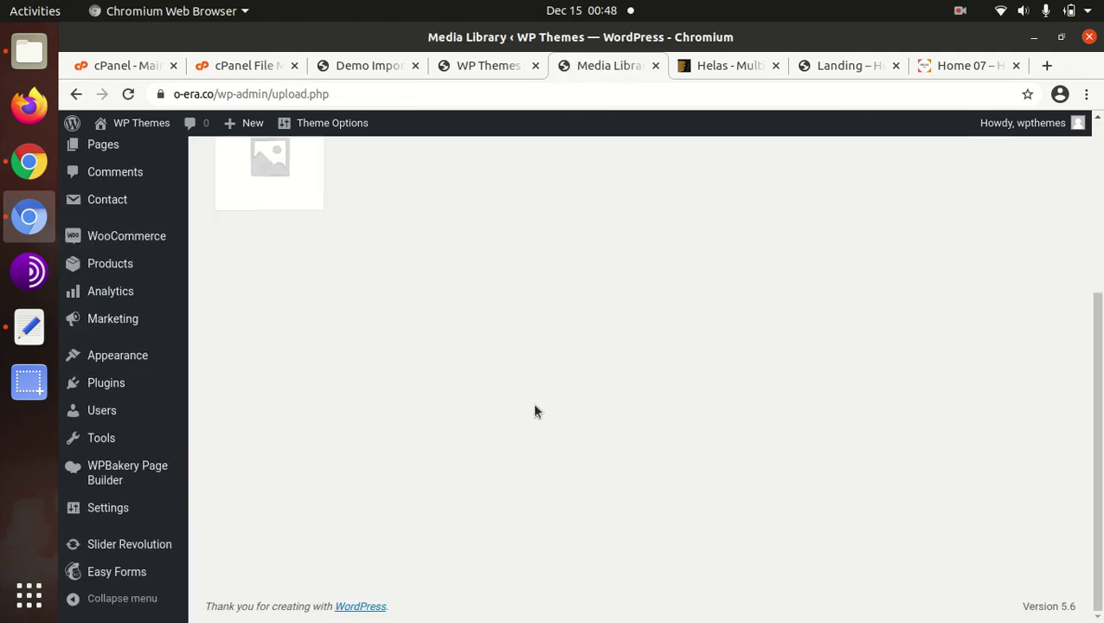
{"action": "scroll", "coordinate": [539, 403], "scroll_direction": "up", "scroll_amount": 3}
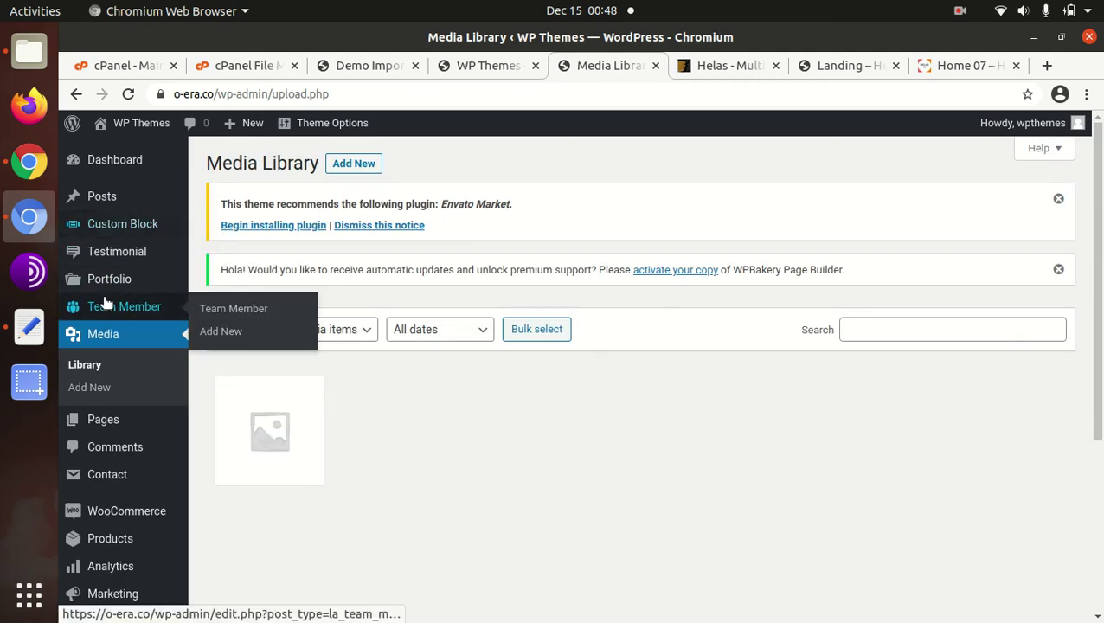
- Reopen the Demo Importer and import the Demo 01 content again, confirming the import
{"action": "scroll", "coordinate": [87, 442], "scroll_direction": "down", "scroll_amount": 3}
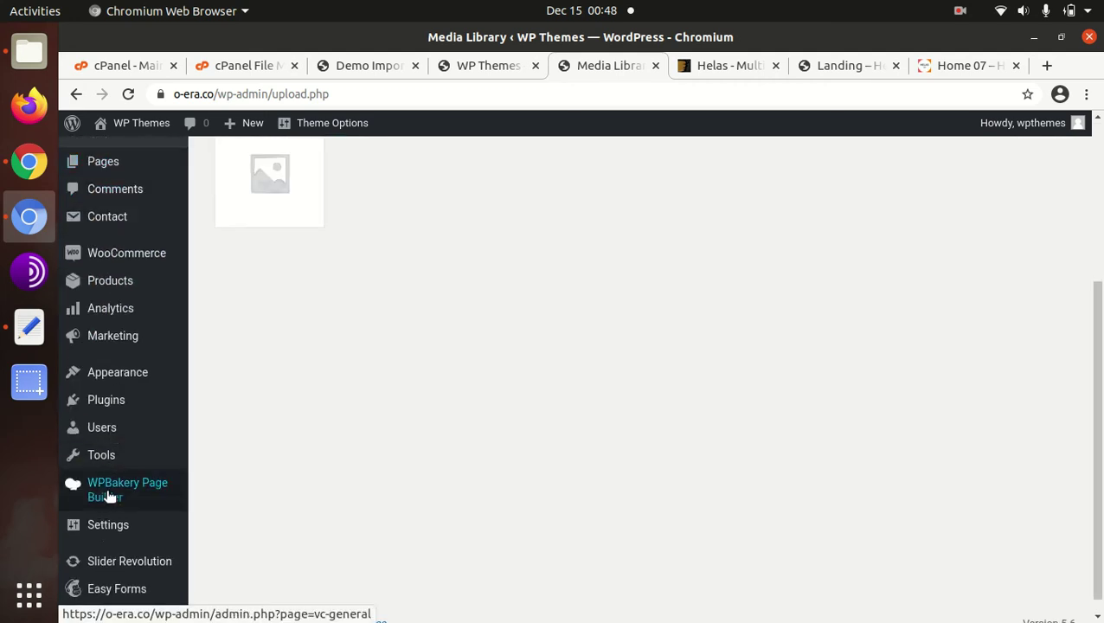
{"action": "scroll", "coordinate": [113, 382], "scroll_direction": "down", "scroll_amount": 1}
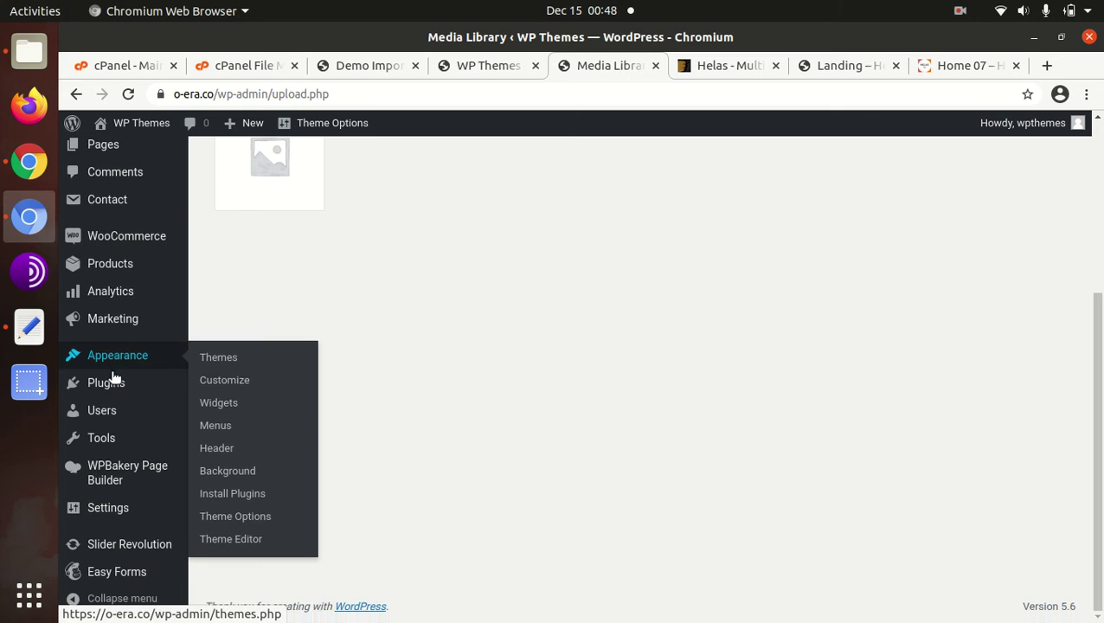
{"action": "mouse_move", "coordinate": [134, 371]}
{"action": "mouse_move", "coordinate": [132, 443]}
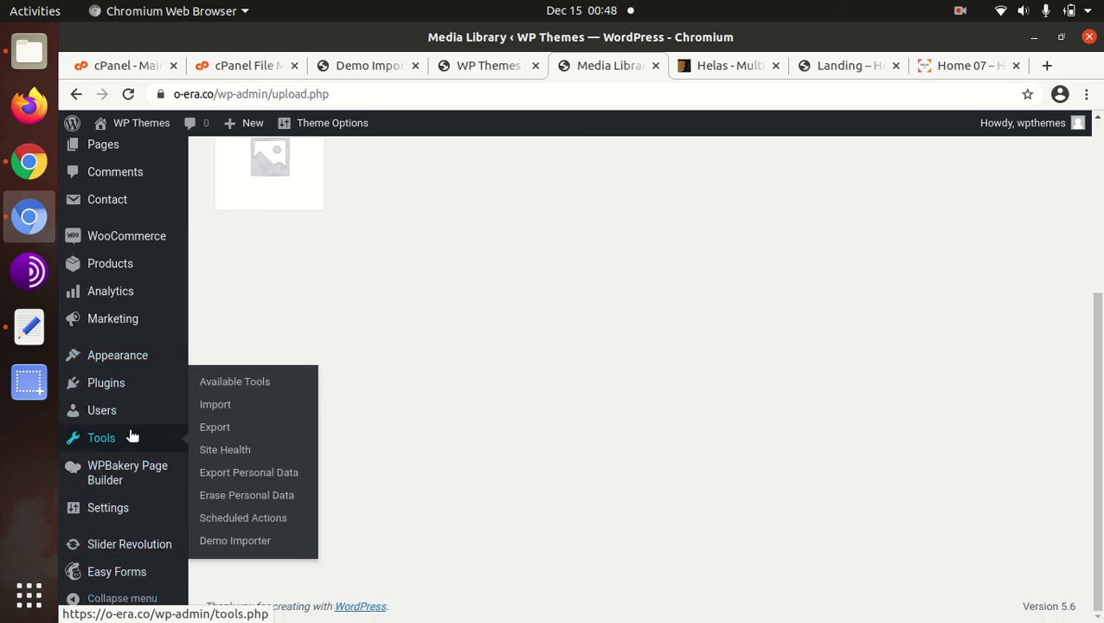
{"action": "left_click", "coordinate": [234, 546]}
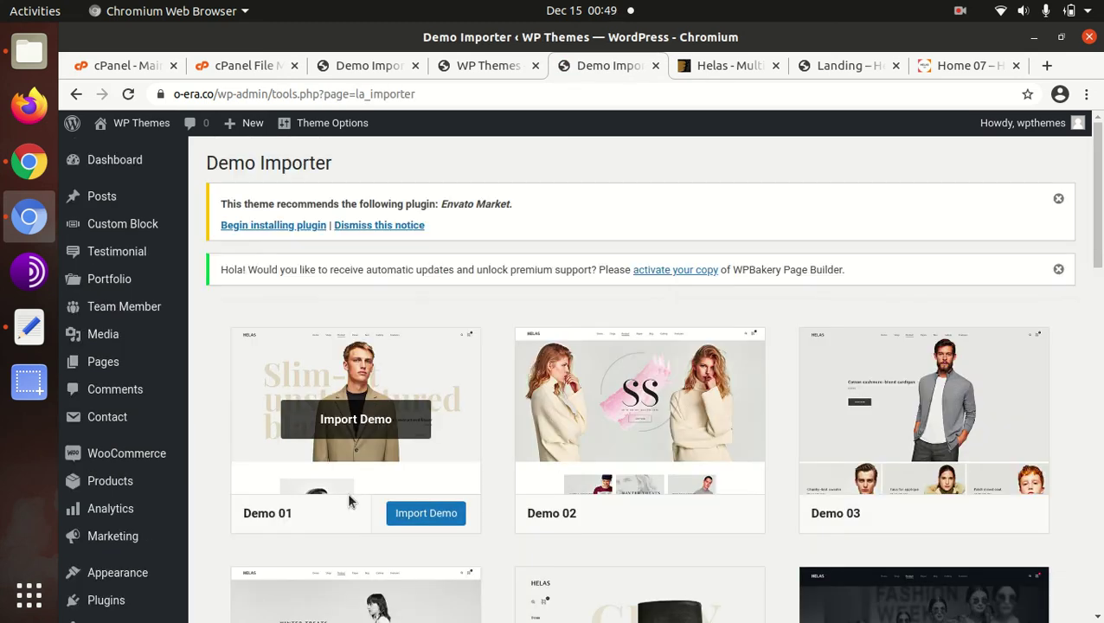
{"action": "left_click", "coordinate": [426, 516]}
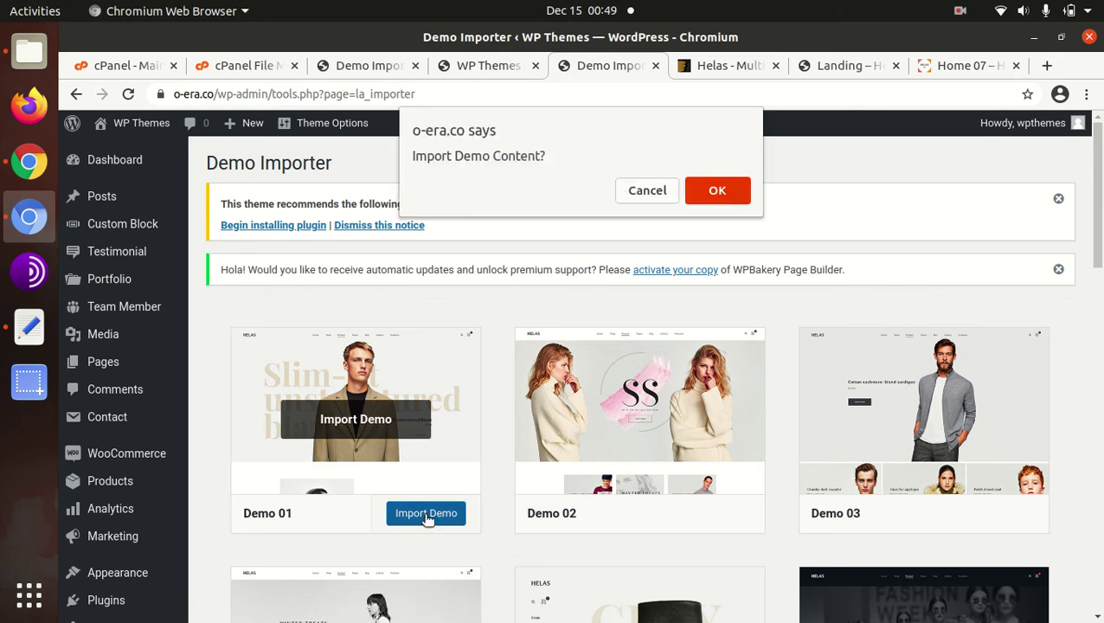
{"action": "left_click", "coordinate": [717, 191]}
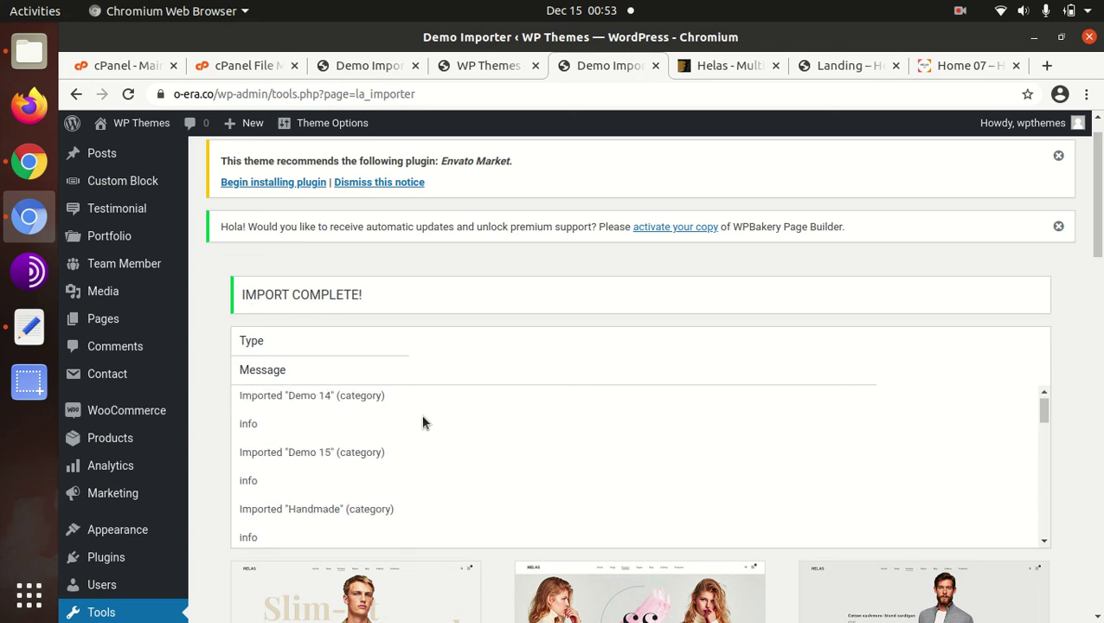
- Look through the type and message entries in the Demo 01 import log
{"action": "left_click_drag", "start_coordinate": [1033, 413], "coordinate": [1003, 506]}
{"action": "scroll", "coordinate": [718, 439], "scroll_direction": "down", "scroll_amount": 15}
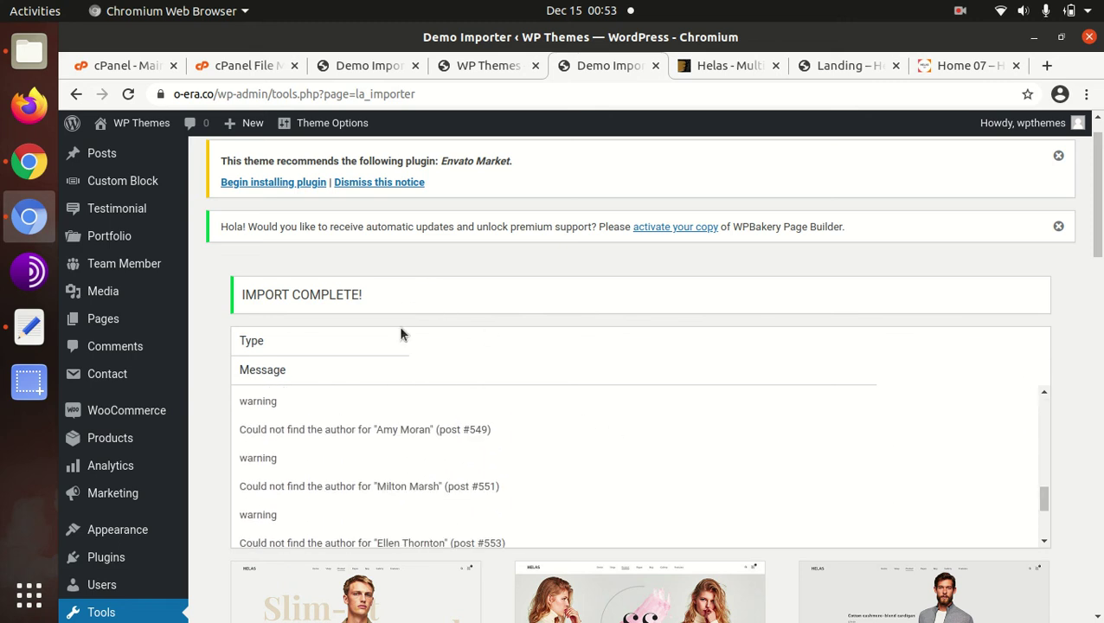
{"action": "scroll", "coordinate": [399, 325], "scroll_direction": "up", "scroll_amount": 2}
- Open the site's front page in a new tab and switch to it
{"action": "mouse_move", "coordinate": [271, 132]}
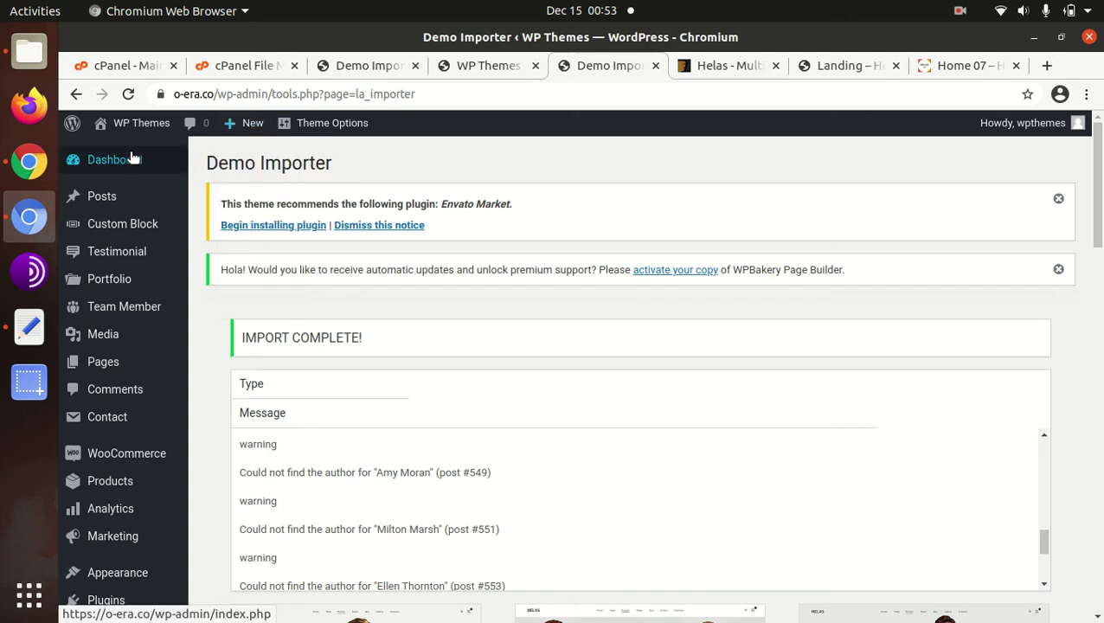
{"action": "mouse_move", "coordinate": [137, 130]}
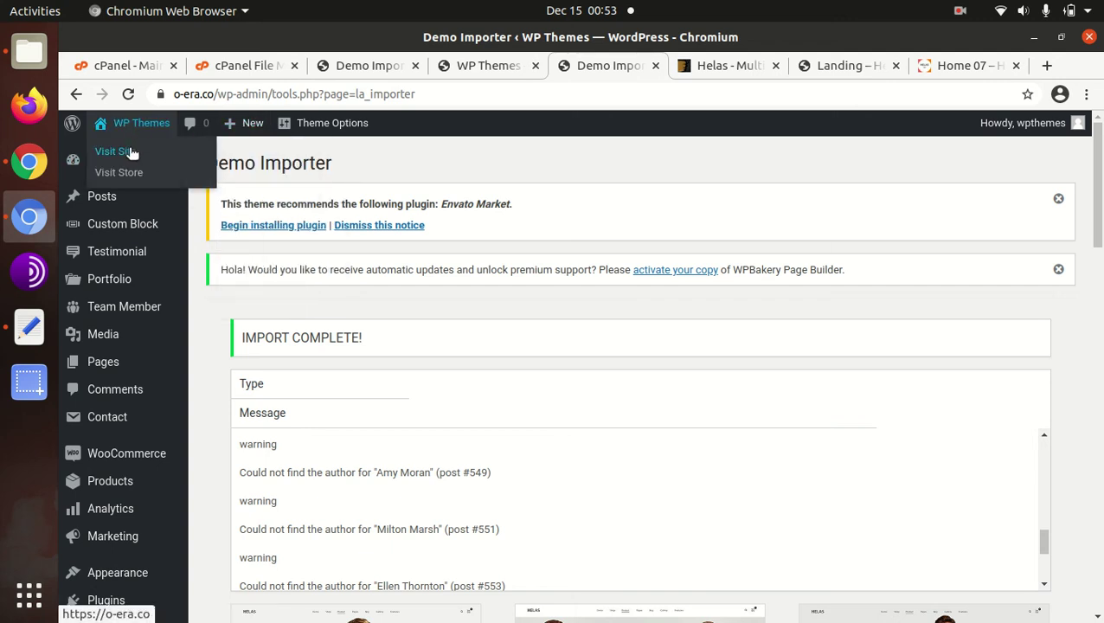
{"action": "middle_click", "coordinate": [131, 153]}
{"action": "left_click", "coordinate": [655, 67]}
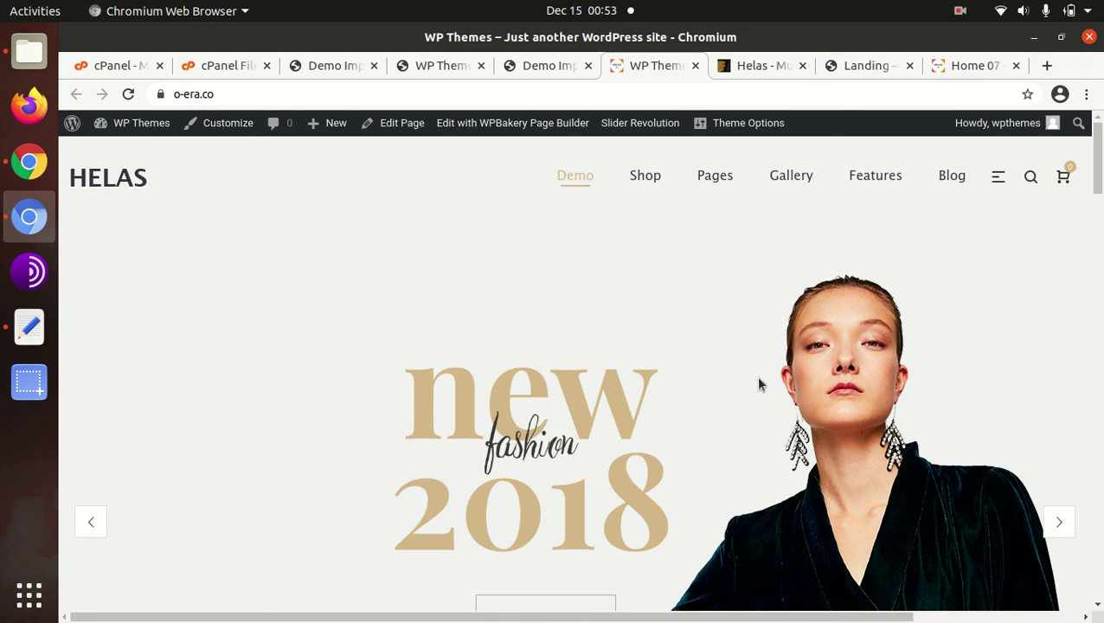
- Look over the imported front page, from the hero slider down to the products and newsletter sign-up
{"action": "scroll", "coordinate": [414, 391], "scroll_direction": "down", "scroll_amount": 15}
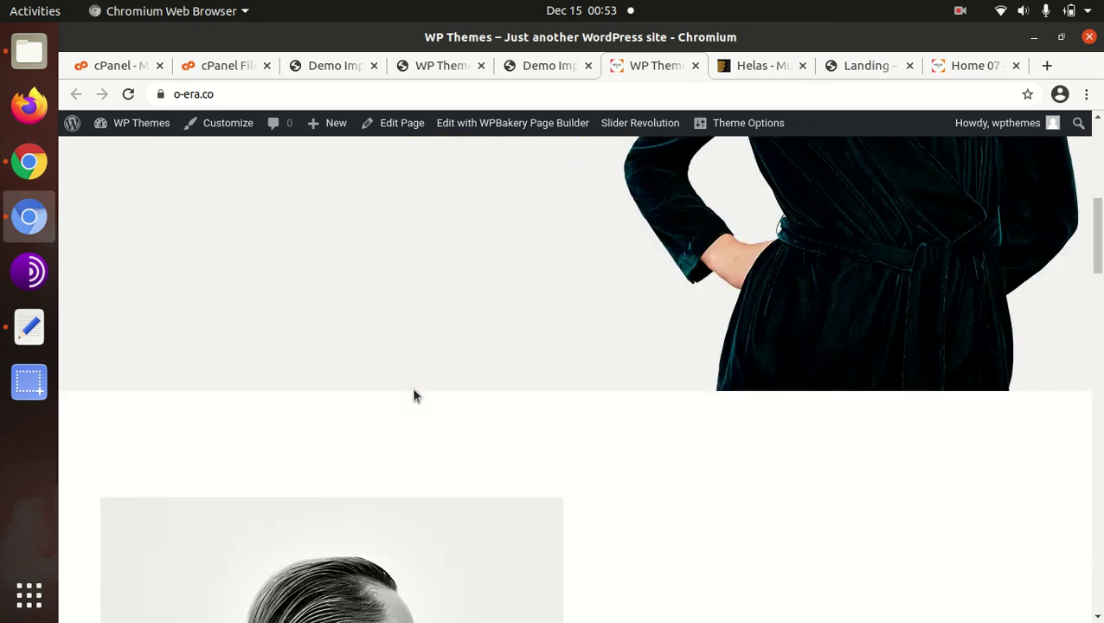
{"action": "scroll", "coordinate": [413, 395], "scroll_direction": "down", "scroll_amount": 15}
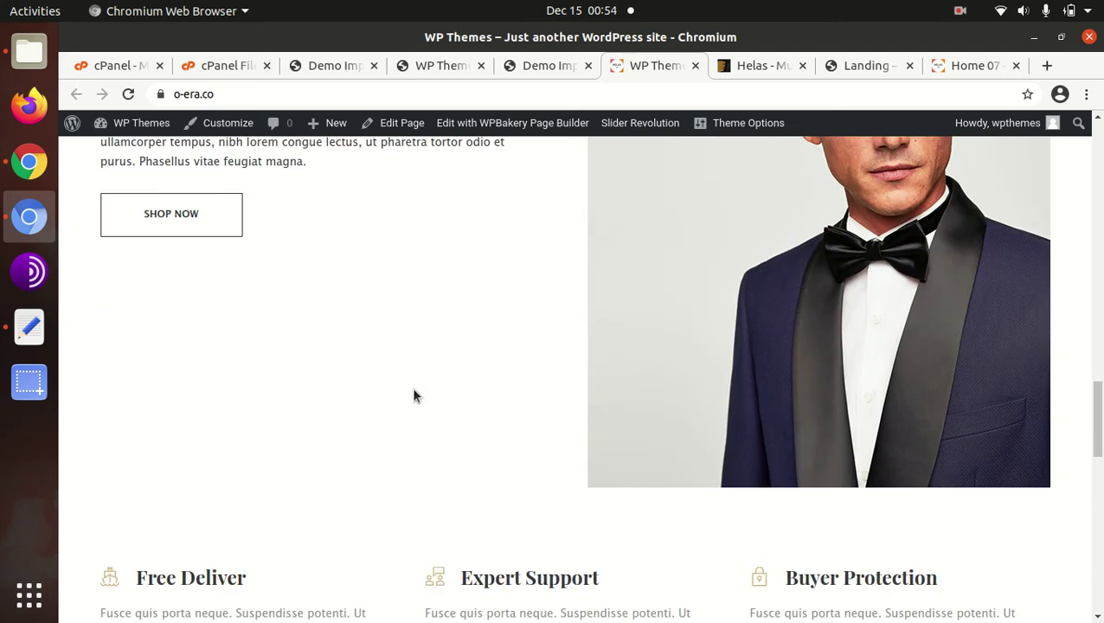
{"action": "scroll", "coordinate": [412, 396], "scroll_direction": "down", "scroll_amount": 4}
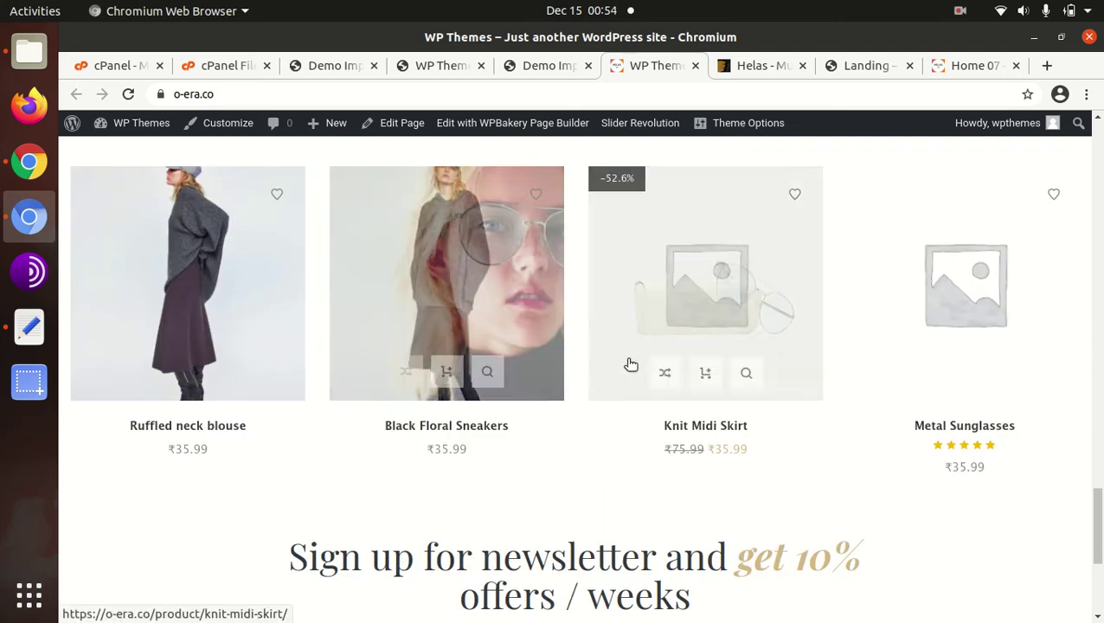
{"action": "scroll", "coordinate": [748, 396], "scroll_direction": "down", "scroll_amount": 3}
{"action": "scroll", "coordinate": [746, 395], "scroll_direction": "down", "scroll_amount": 1}
{"action": "scroll", "coordinate": [743, 395], "scroll_direction": "up", "scroll_amount": 10}
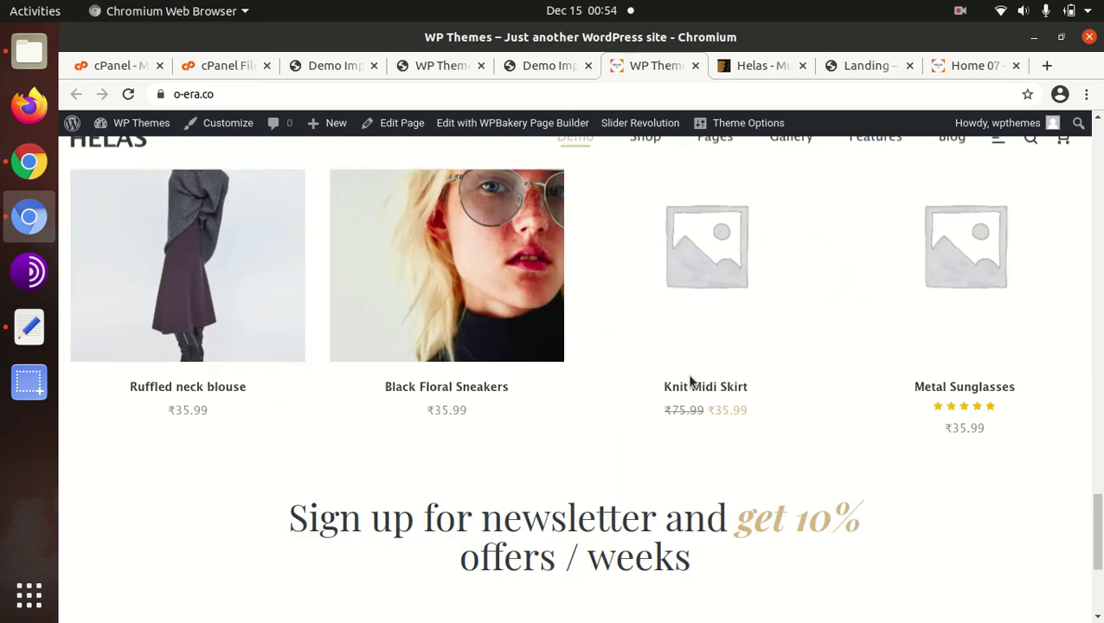
{"action": "scroll", "coordinate": [689, 381], "scroll_direction": "up", "scroll_amount": 3}
- Examine the entries under Shop and Pages in the site's navigation, including the About Us submenu
{"action": "mouse_move", "coordinate": [652, 175]}
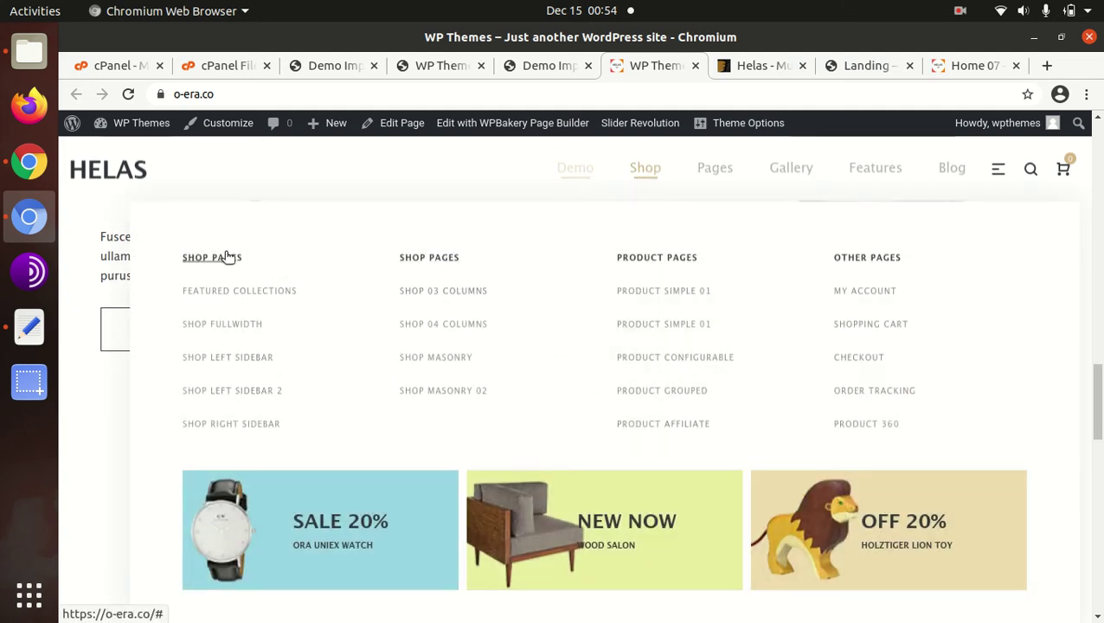
{"action": "scroll", "coordinate": [903, 318], "scroll_direction": "down", "scroll_amount": 4}
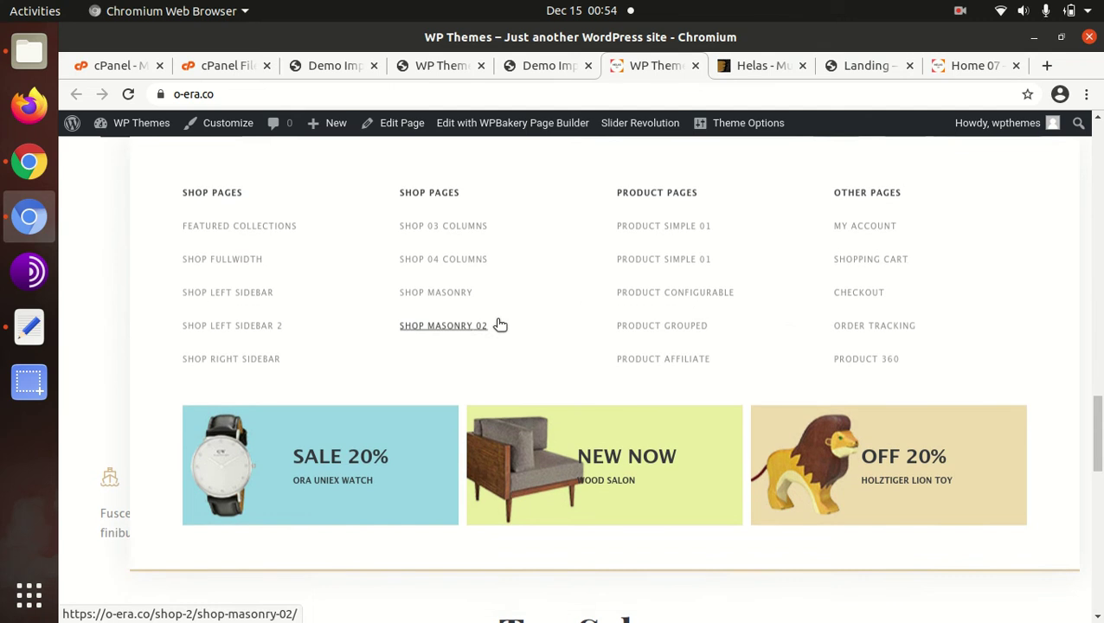
{"action": "scroll", "coordinate": [500, 325], "scroll_direction": "up", "scroll_amount": 1}
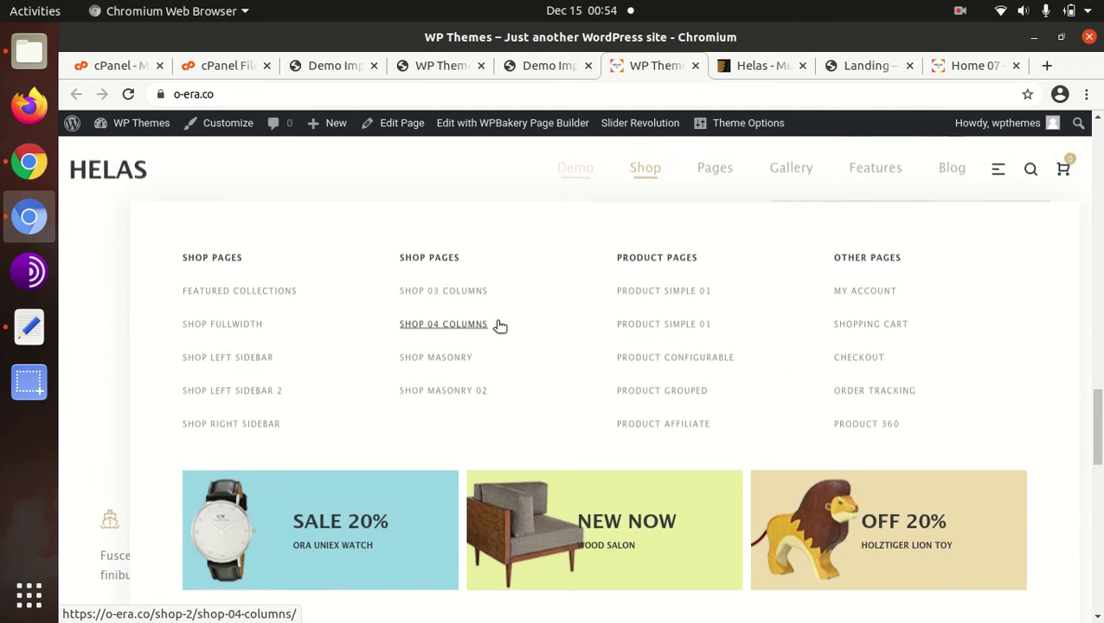
{"action": "scroll", "coordinate": [581, 306], "scroll_direction": "down", "scroll_amount": 5}
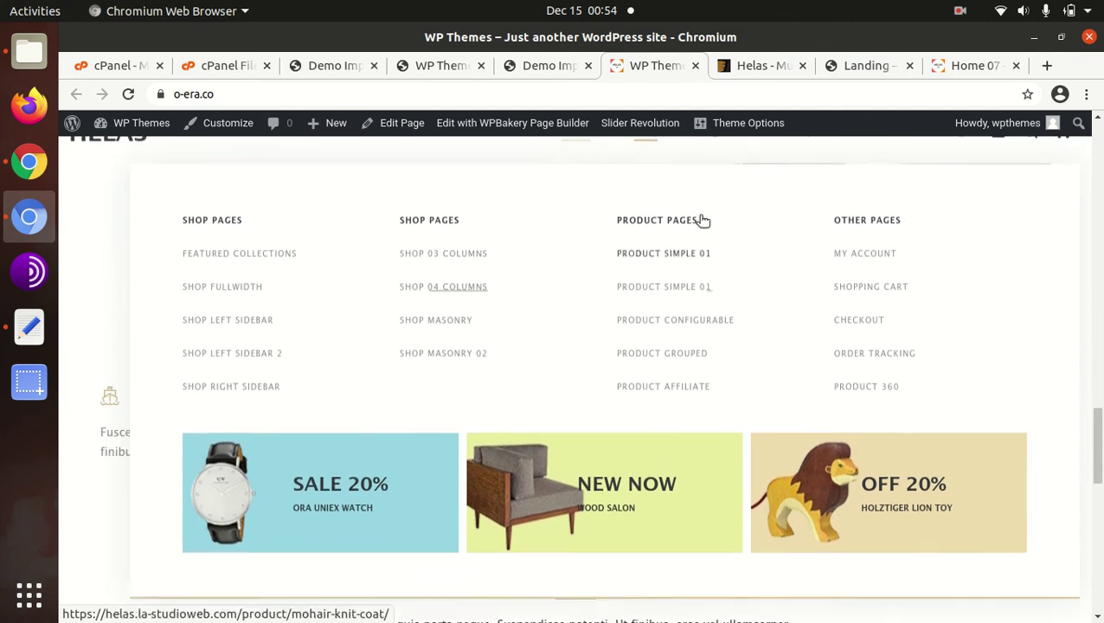
{"action": "scroll", "coordinate": [656, 262], "scroll_direction": "up", "scroll_amount": 1}
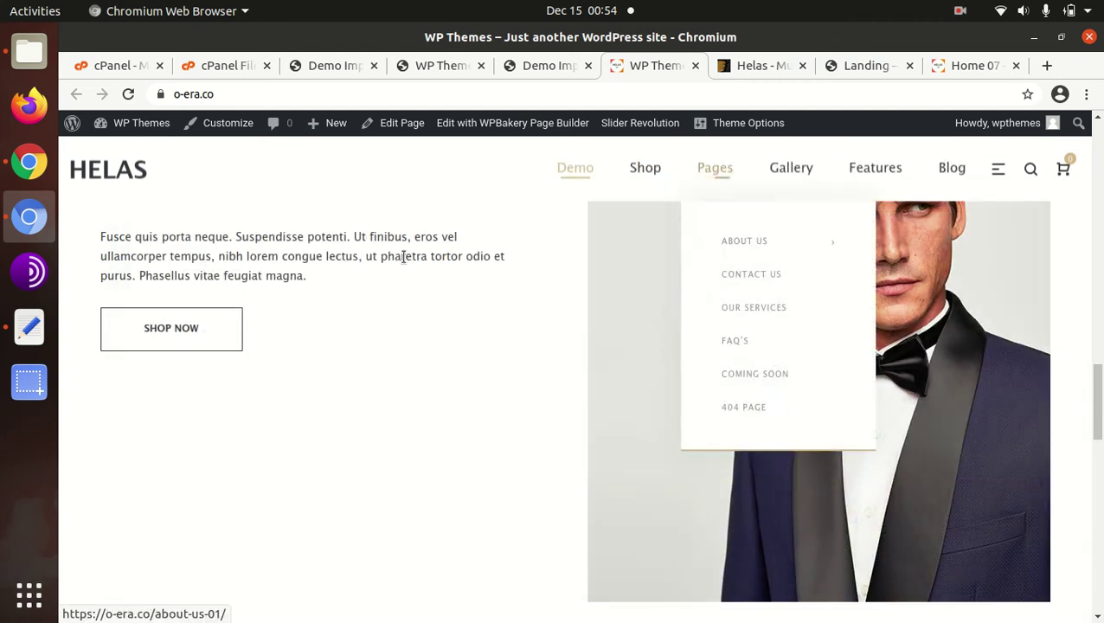
{"action": "mouse_move", "coordinate": [703, 172]}
{"action": "mouse_move", "coordinate": [711, 243]}
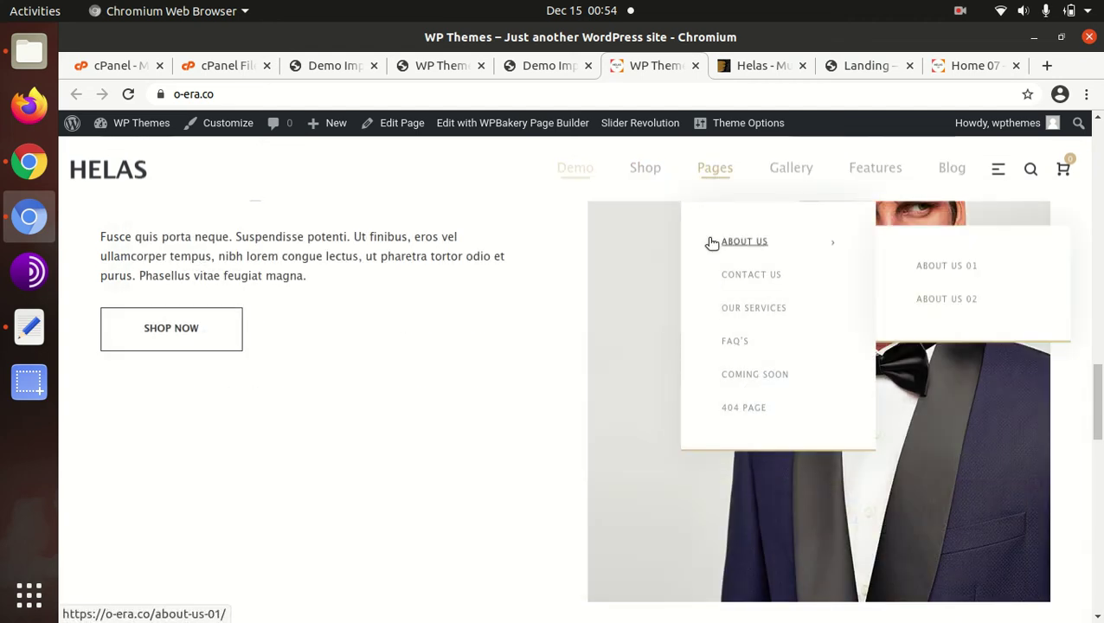
- Open the About Us 01 page and look over its content, from the introduction to the team section
{"action": "left_click", "coordinate": [750, 244]}
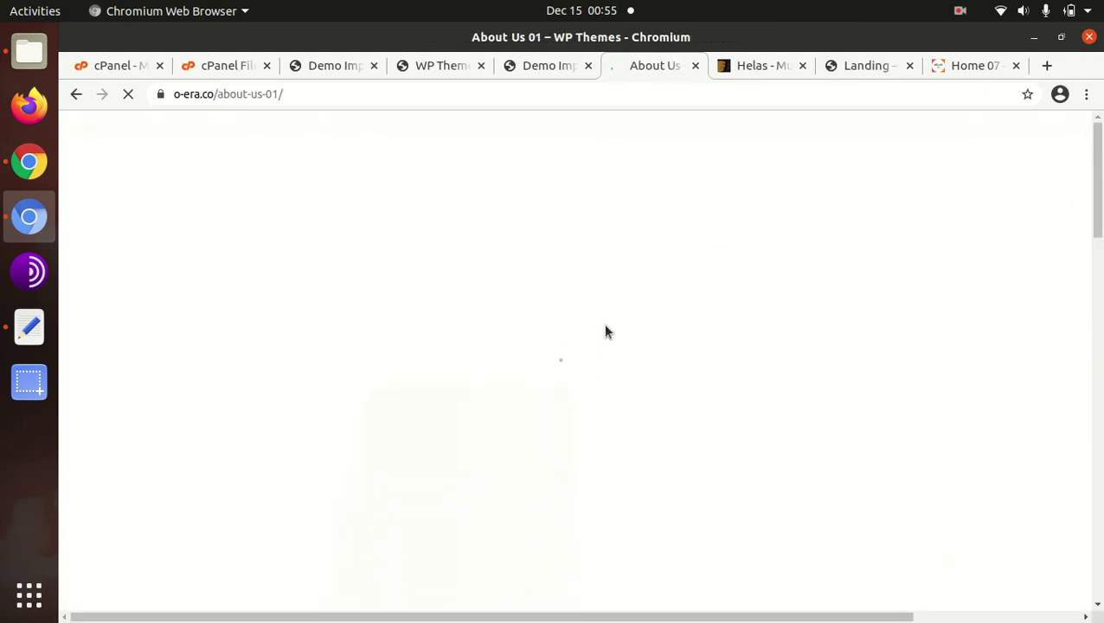
{"action": "scroll", "coordinate": [609, 331], "scroll_direction": "down", "scroll_amount": 3}
{"action": "scroll", "coordinate": [611, 330], "scroll_direction": "down", "scroll_amount": 6}
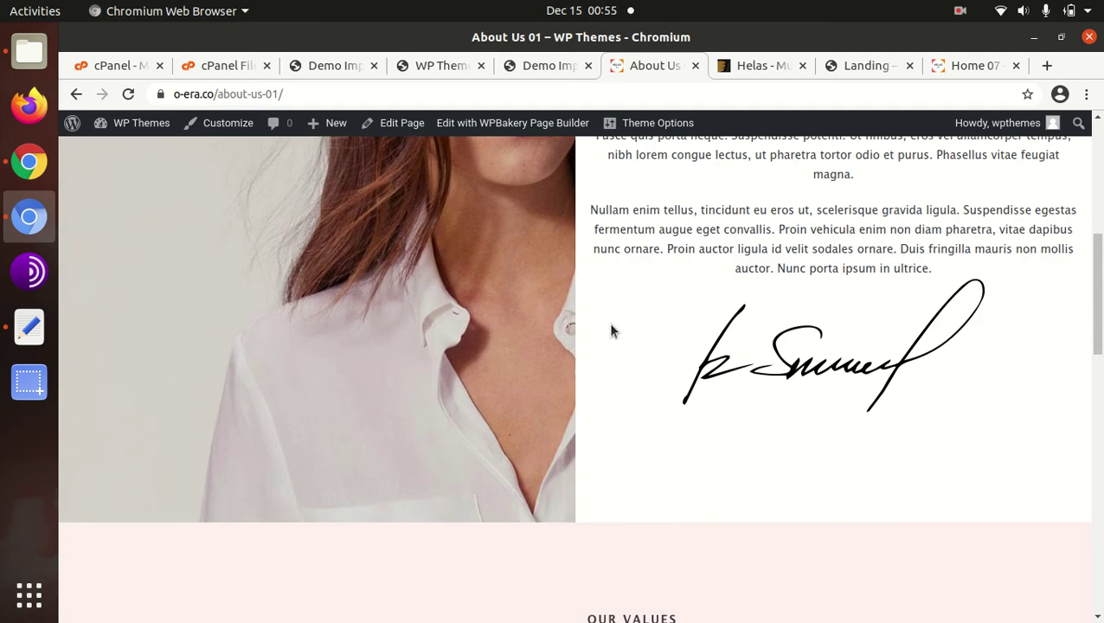
{"action": "scroll", "coordinate": [610, 329], "scroll_direction": "down", "scroll_amount": 3}
{"action": "scroll", "coordinate": [610, 330], "scroll_direction": "up", "scroll_amount": 9}
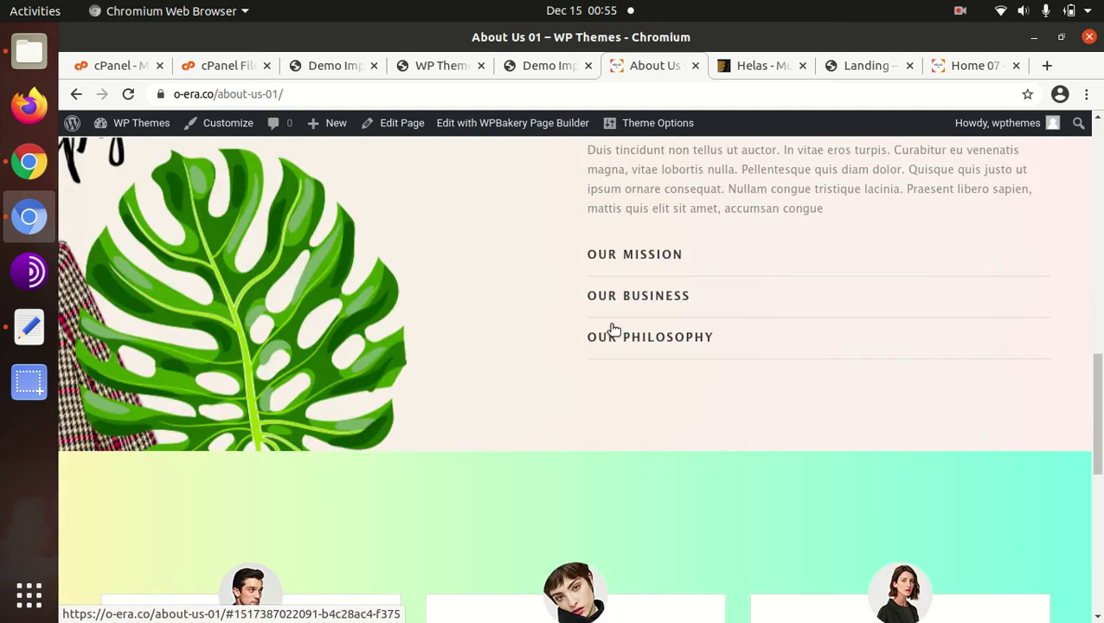
{"action": "scroll", "coordinate": [610, 330], "scroll_direction": "up", "scroll_amount": 3}
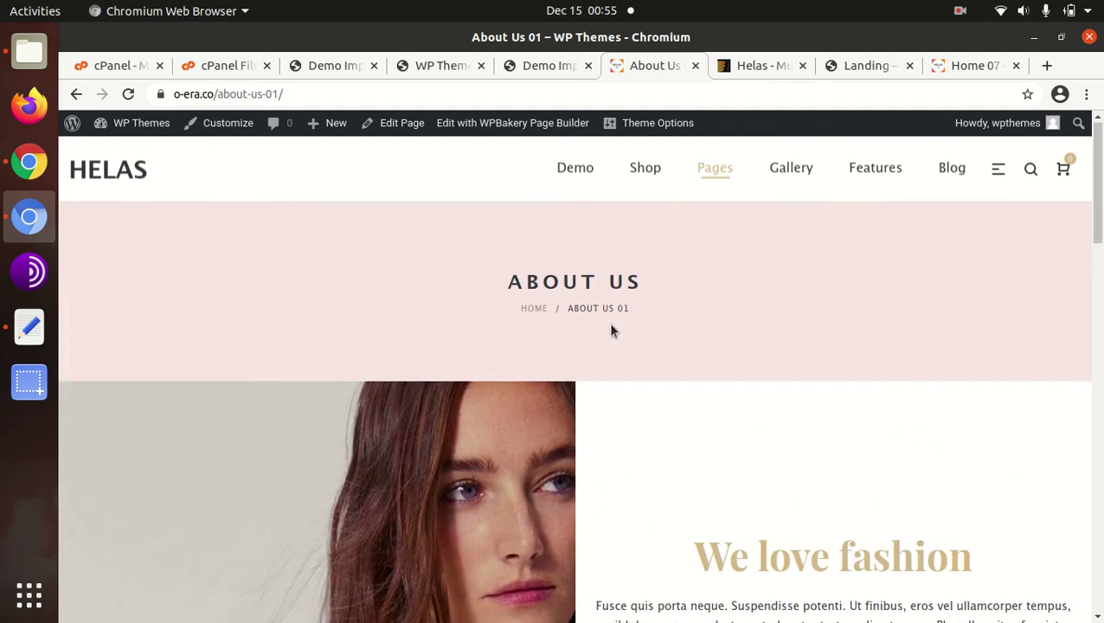
- Open the Home 07 demo page and look over its slider area and product grid
{"action": "mouse_move", "coordinate": [583, 179]}
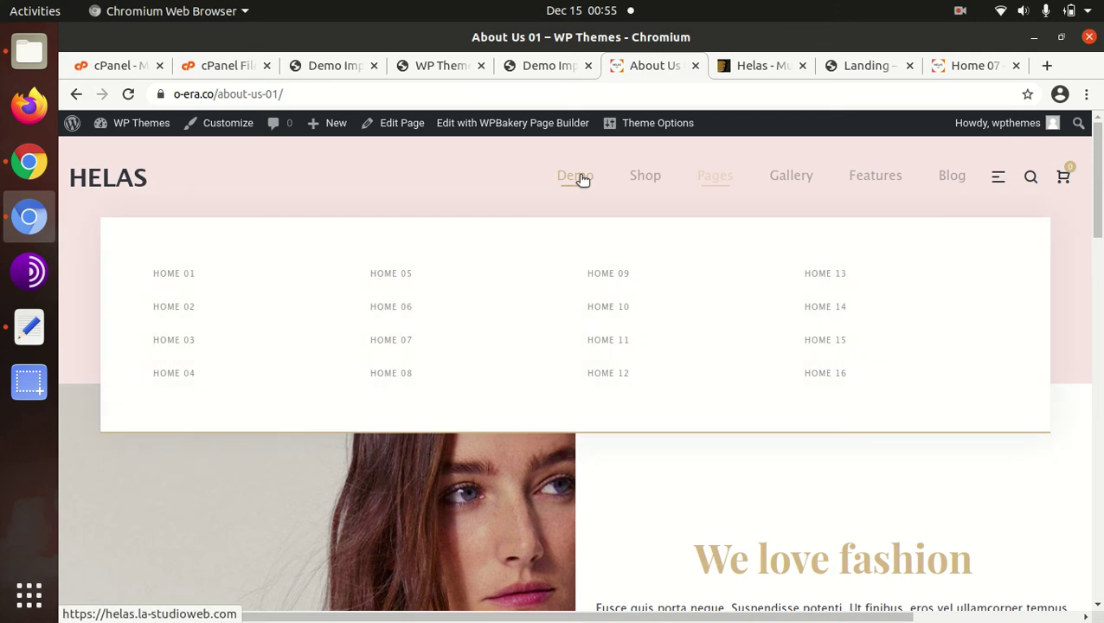
{"action": "left_click", "coordinate": [399, 339]}
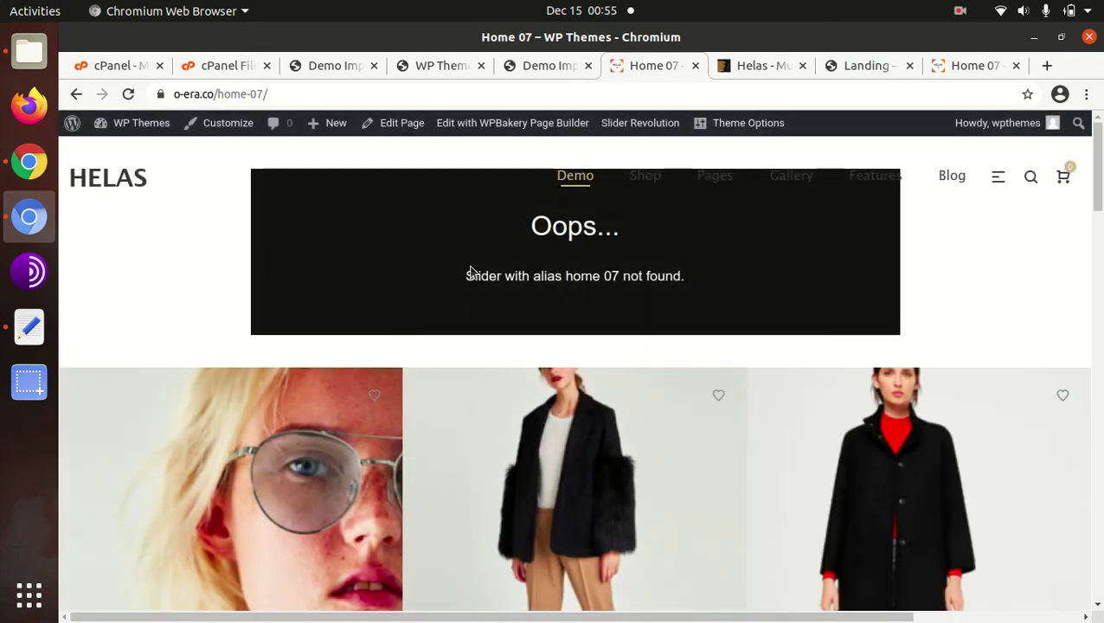
{"action": "scroll", "coordinate": [525, 271], "scroll_direction": "down", "scroll_amount": 10}
{"action": "scroll", "coordinate": [526, 273], "scroll_direction": "up", "scroll_amount": 10}
{"action": "scroll", "coordinate": [511, 276], "scroll_direction": "up", "scroll_amount": 2}
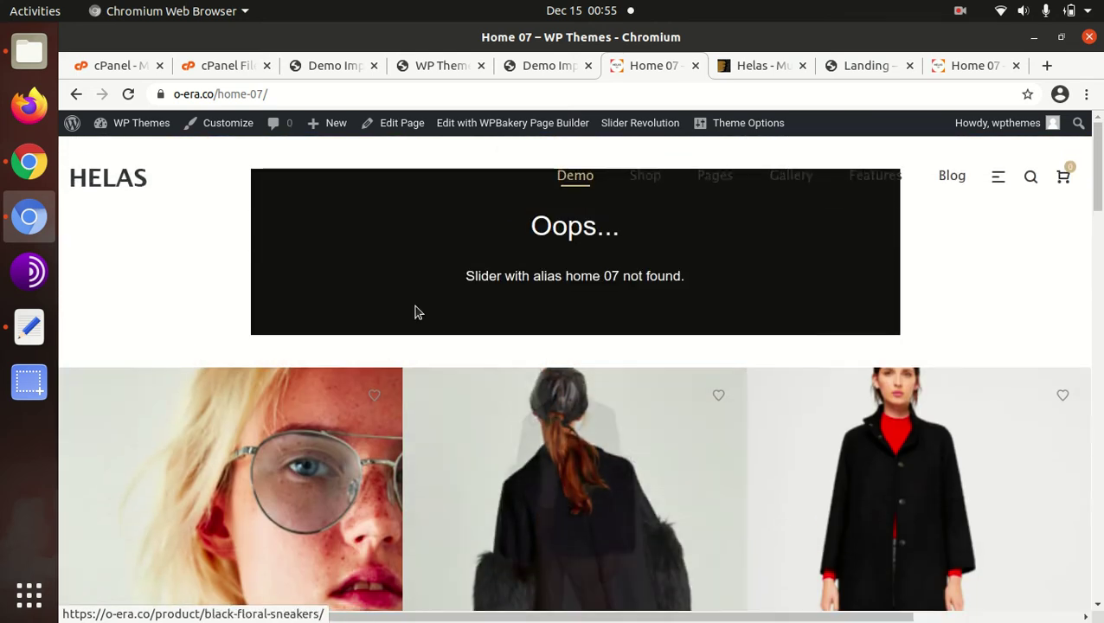
{"action": "scroll", "coordinate": [592, 328], "scroll_direction": "down", "scroll_amount": 10}
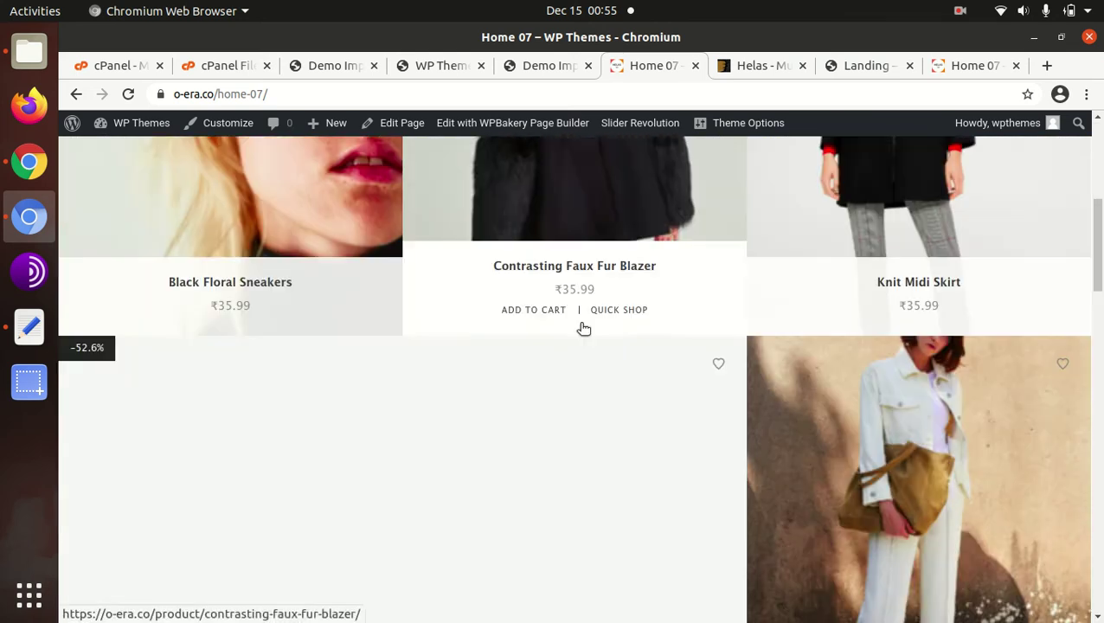
{"action": "scroll", "coordinate": [583, 327], "scroll_direction": "down", "scroll_amount": 8}
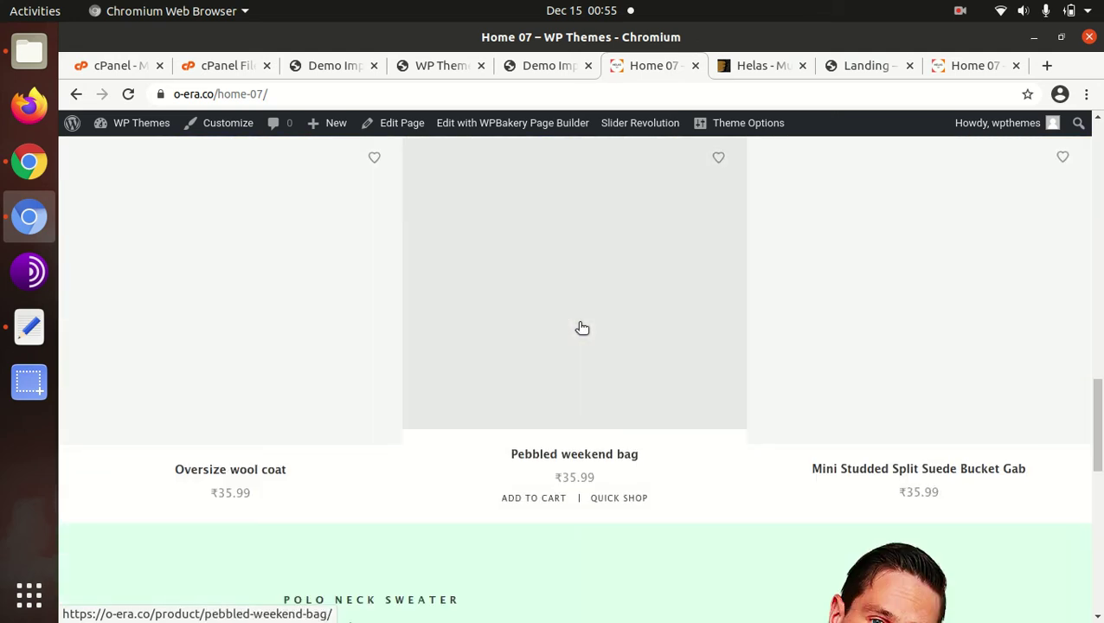
{"action": "scroll", "coordinate": [520, 325], "scroll_direction": "up", "scroll_amount": 7}
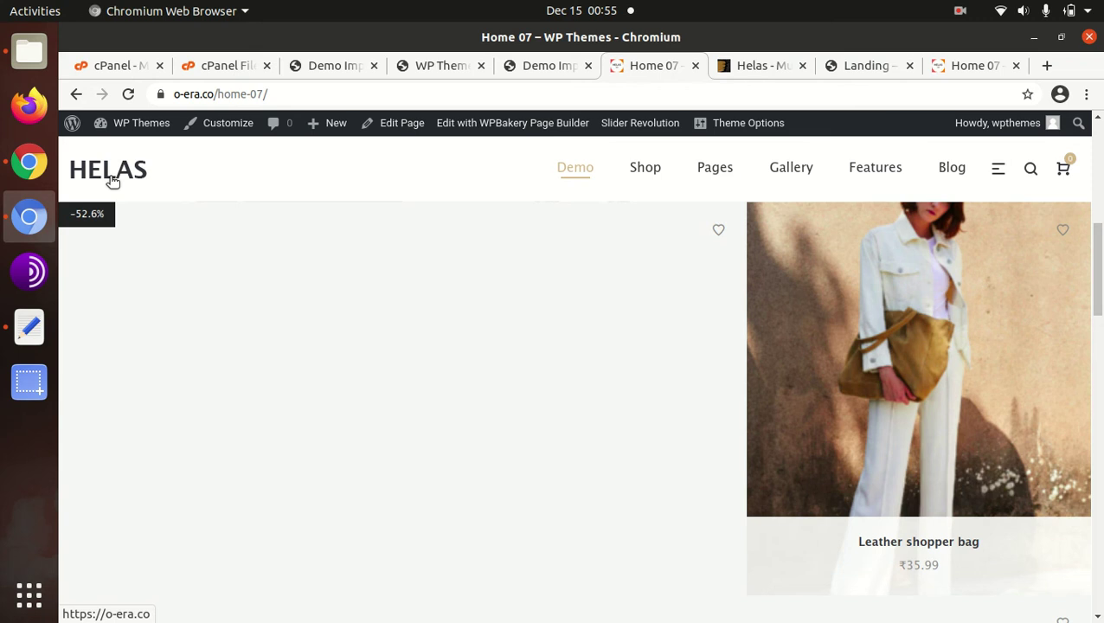
- Return to the site's front page through the Helas logo and look over its hero area
{"action": "left_click", "coordinate": [111, 176]}
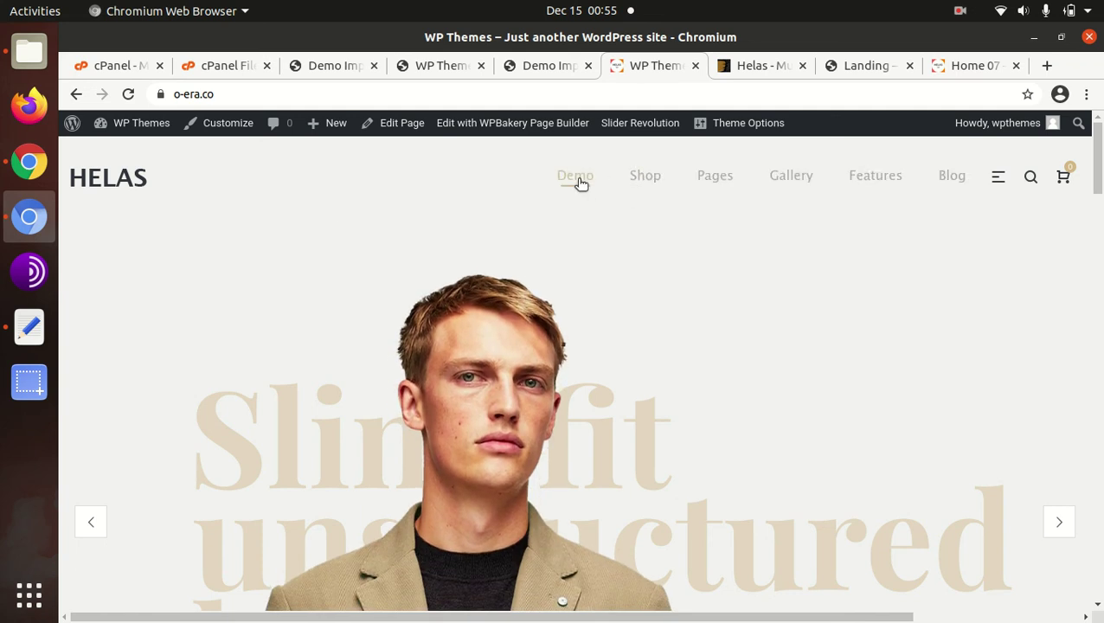
{"action": "scroll", "coordinate": [803, 200], "scroll_direction": "down", "scroll_amount": 8}
{"action": "scroll", "coordinate": [802, 202], "scroll_direction": "up", "scroll_amount": 2}
{"action": "scroll", "coordinate": [803, 202], "scroll_direction": "up", "scroll_amount": 6}
{"action": "mouse_move", "coordinate": [655, 188]}
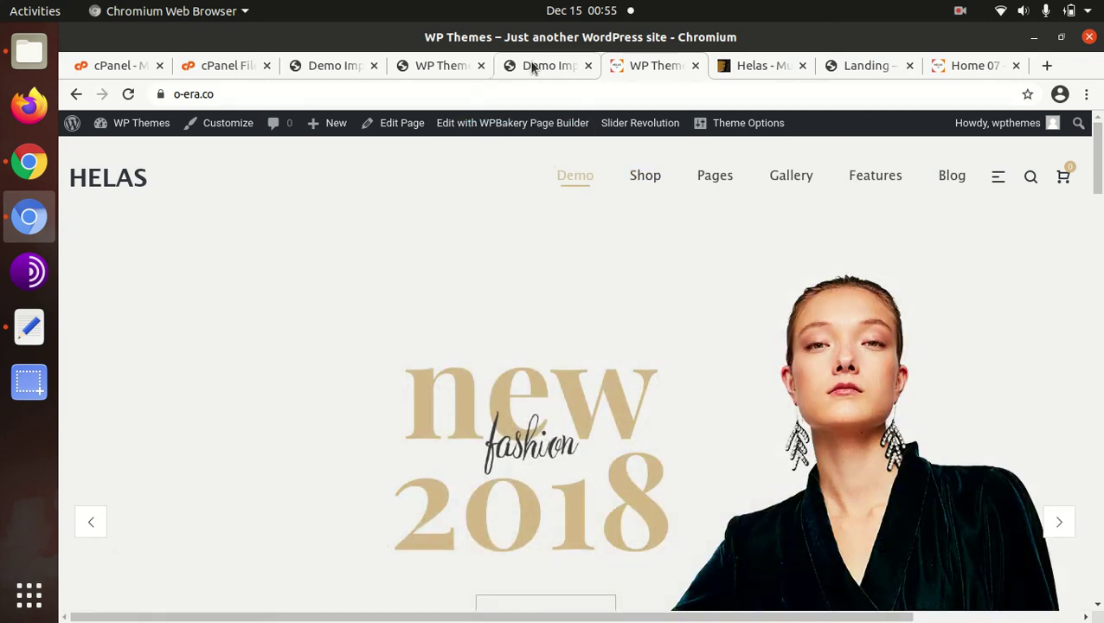
- Switch back to the Demo Importer tab, open the WordPress Dashboard and look through the admin entries, including Custom Block, Portfolio and Products
{"action": "left_click", "coordinate": [532, 67]}
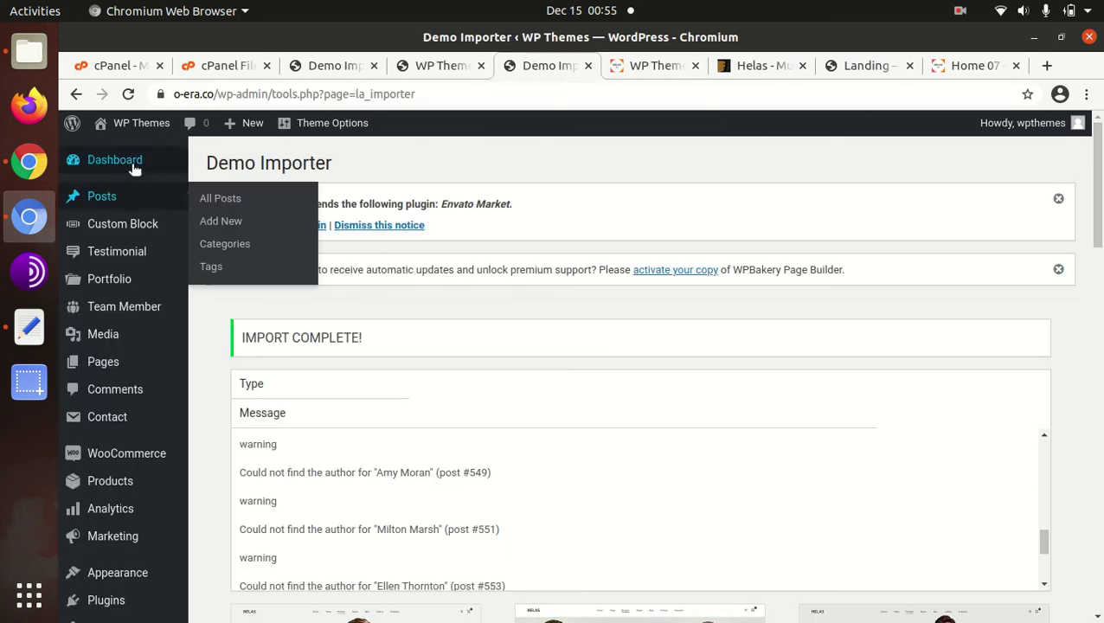
{"action": "mouse_move", "coordinate": [134, 167]}
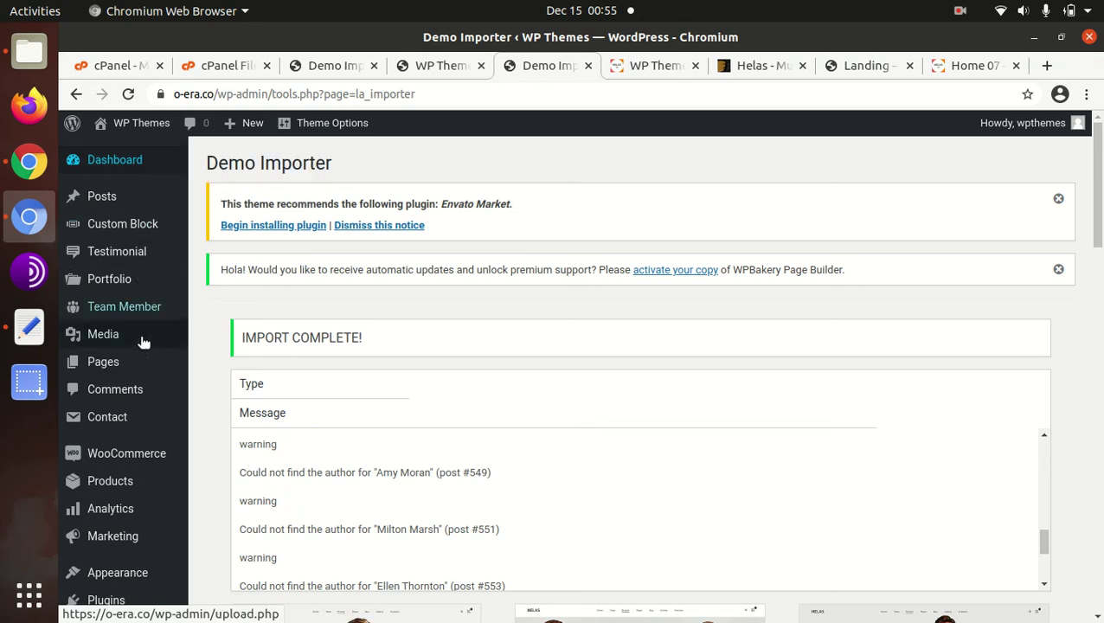
{"action": "left_click", "coordinate": [124, 161]}
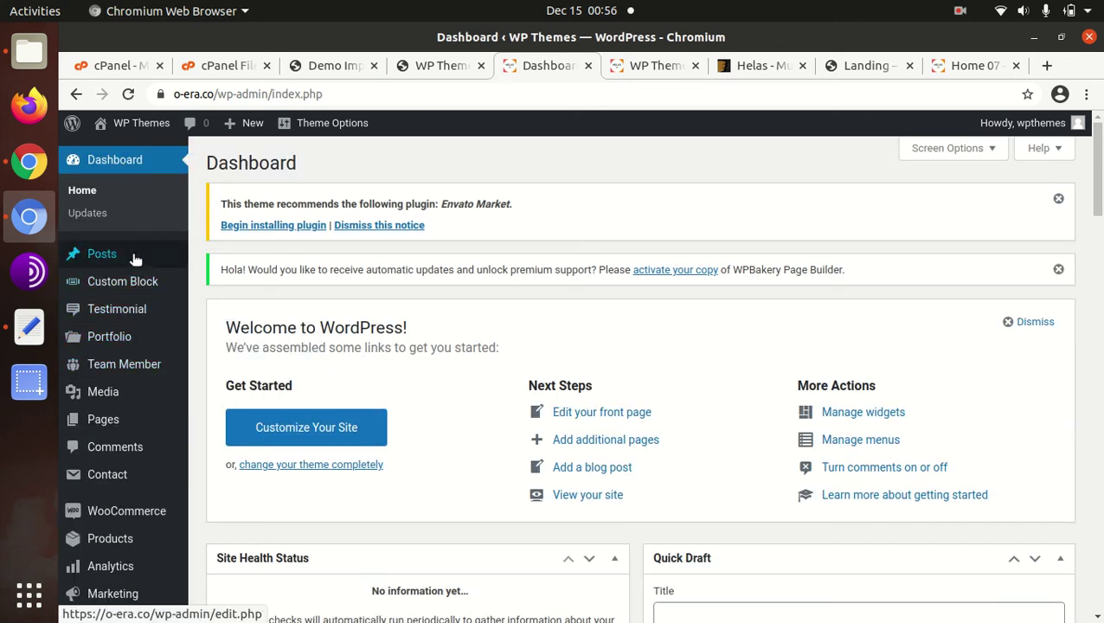
{"action": "mouse_move", "coordinate": [132, 285]}
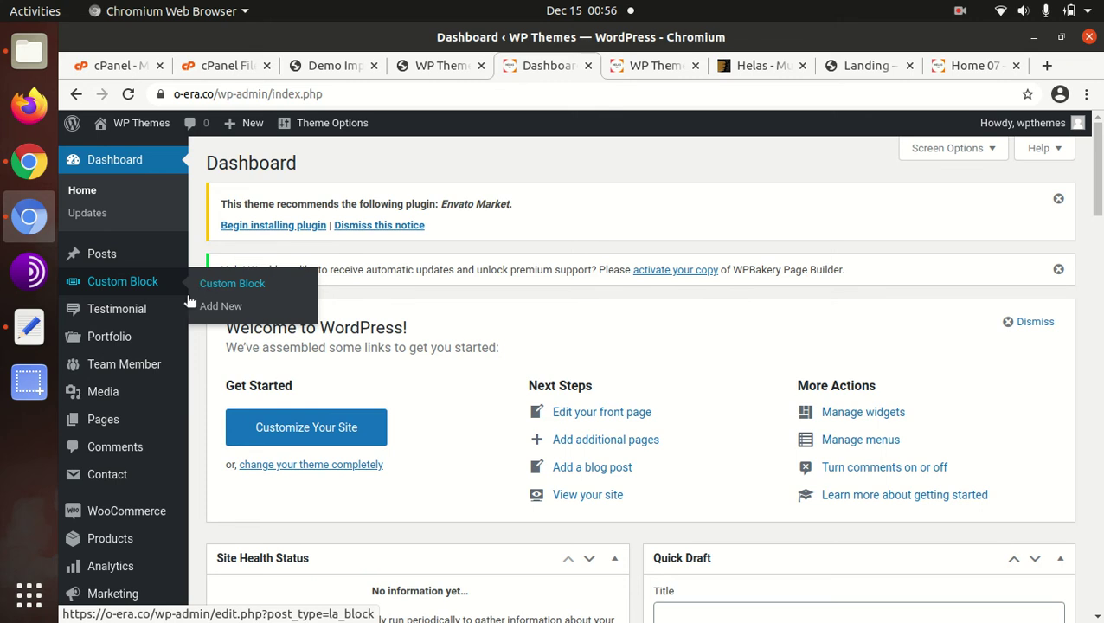
{"action": "mouse_move", "coordinate": [130, 347]}
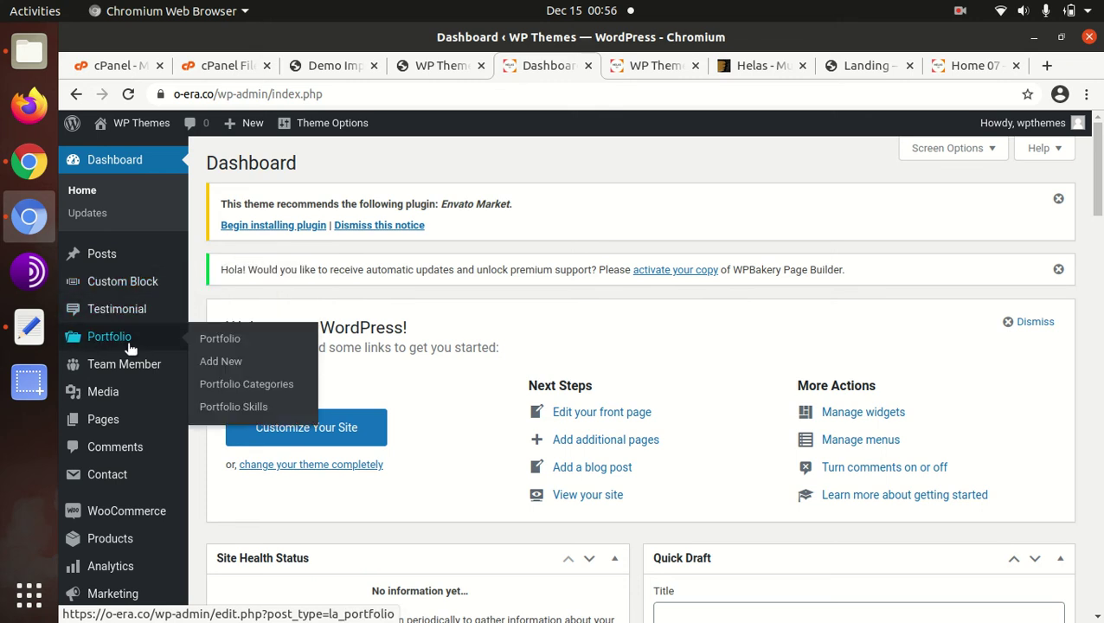
{"action": "scroll", "coordinate": [143, 403], "scroll_direction": "down", "scroll_amount": 4}
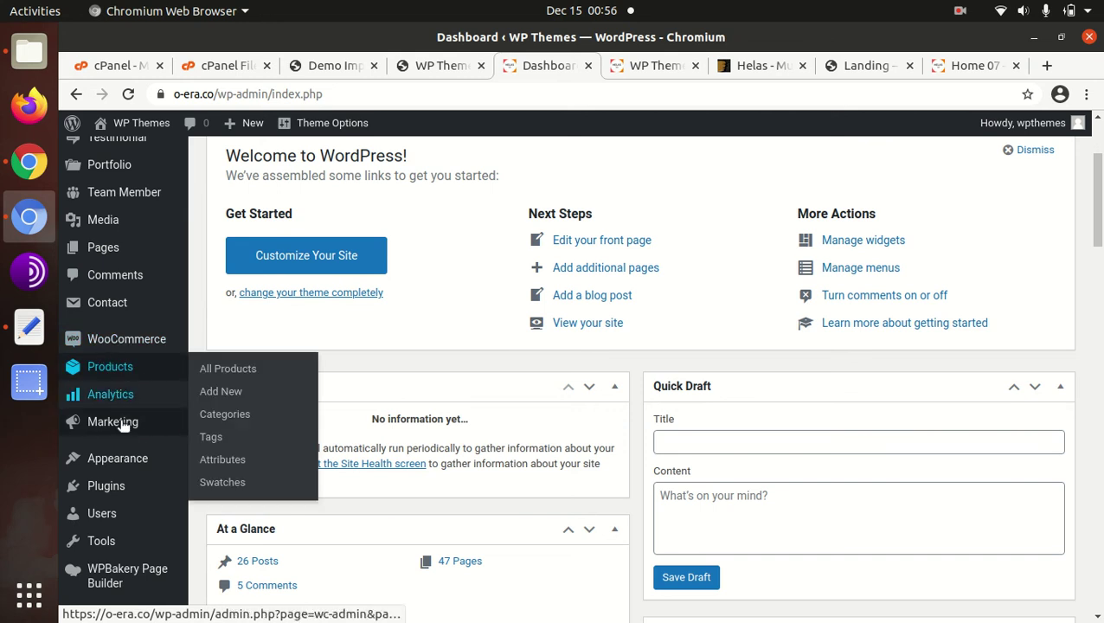
{"action": "scroll", "coordinate": [97, 454], "scroll_direction": "down", "scroll_amount": 2}
- Open the Helas Theme Options and look over the General layout settings
{"action": "mouse_move", "coordinate": [120, 385]}
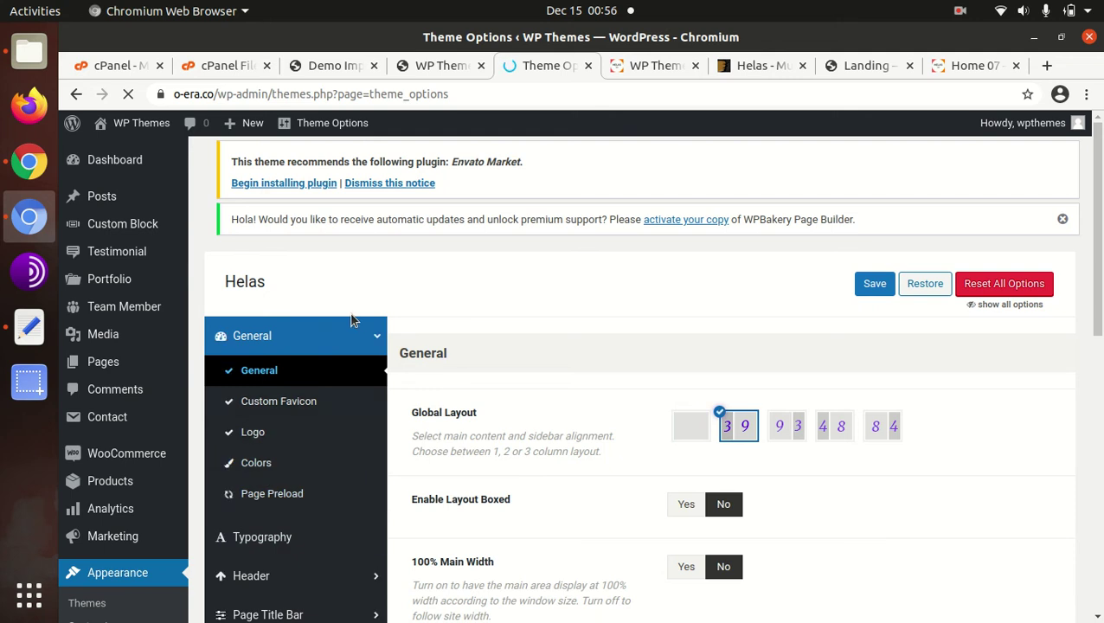
{"action": "scroll", "coordinate": [684, 314], "scroll_direction": "down", "scroll_amount": 3}
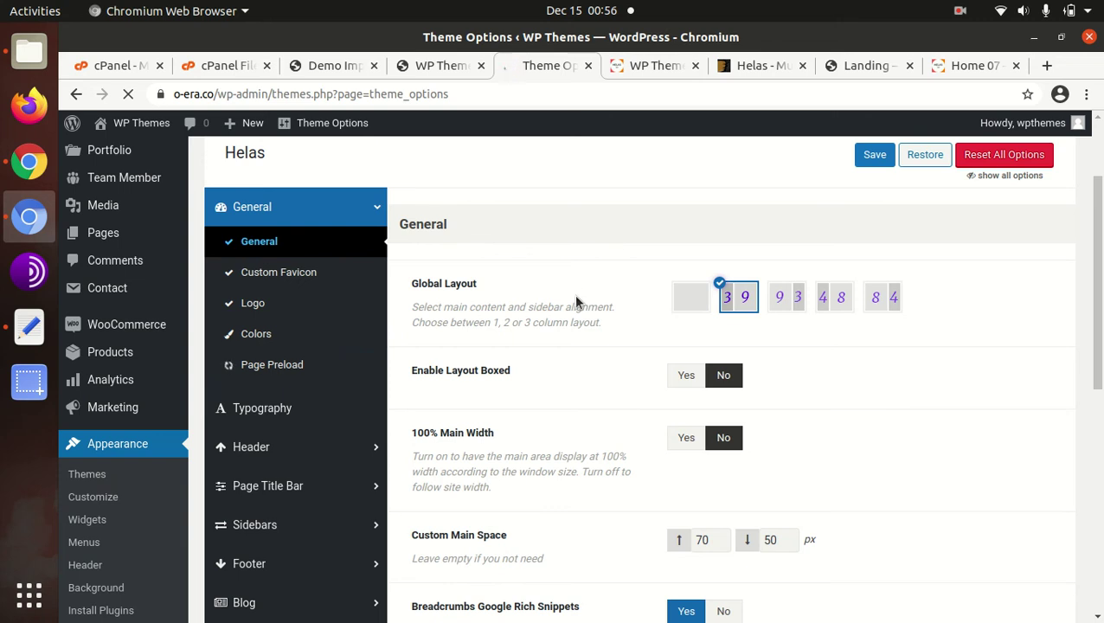
{"action": "scroll", "coordinate": [574, 294], "scroll_direction": "up", "scroll_amount": 2}
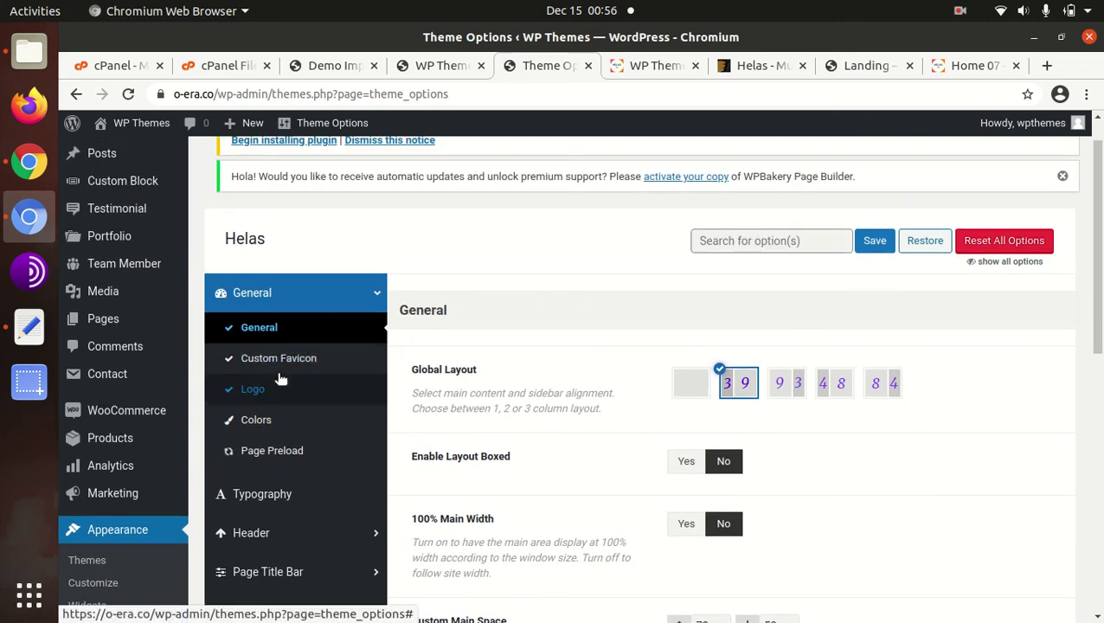
{"action": "scroll", "coordinate": [279, 364], "scroll_direction": "down", "scroll_amount": 3}
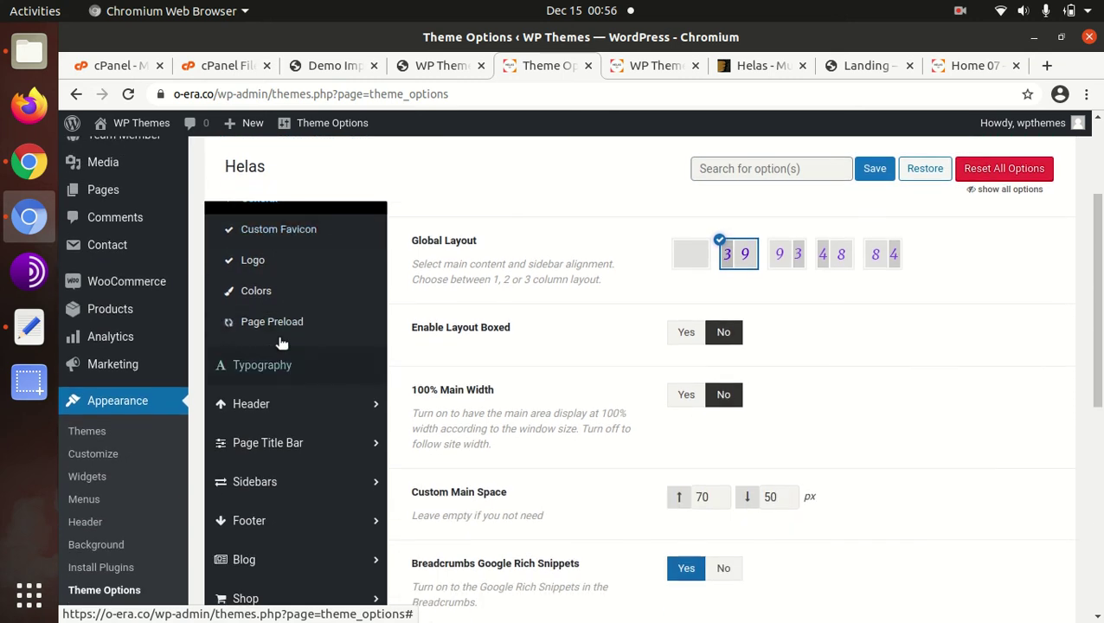
{"action": "scroll", "coordinate": [277, 298], "scroll_direction": "up", "scroll_amount": 4}
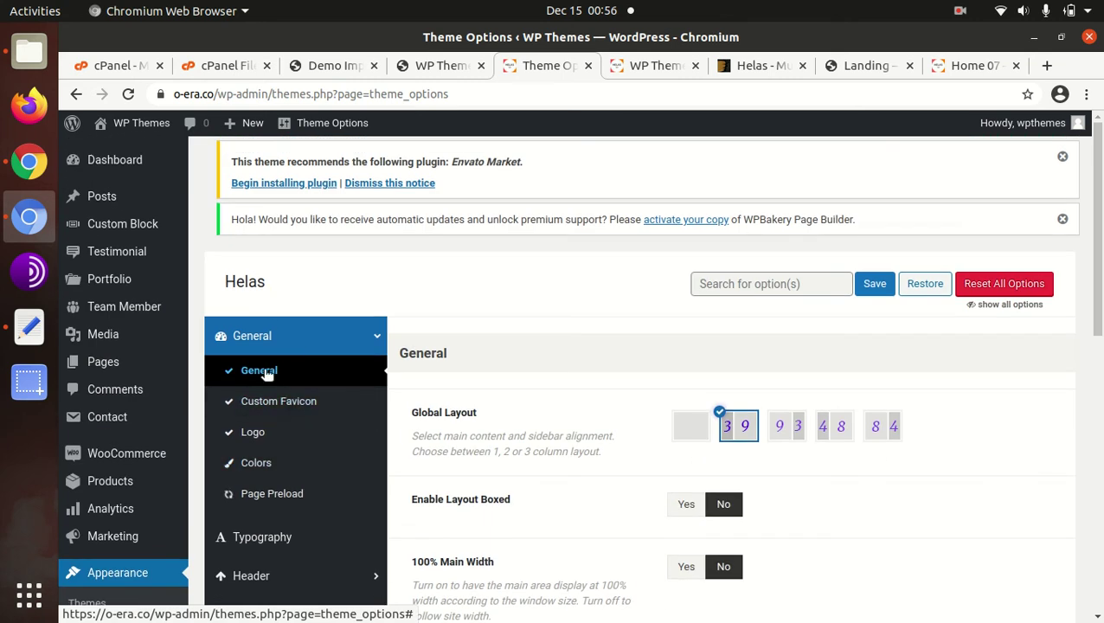
- Examine the available Theme Options sections, from General, Typography and Header down to Import / Export and Plugins Updates
{"action": "scroll", "coordinate": [313, 442], "scroll_direction": "down", "scroll_amount": 1}
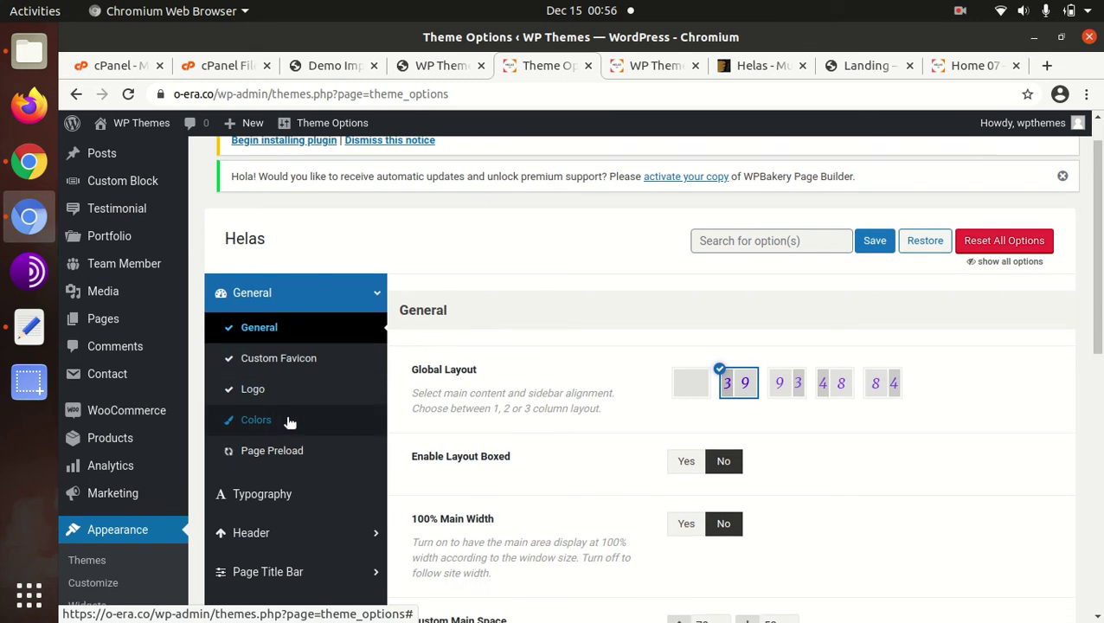
{"action": "scroll", "coordinate": [285, 403], "scroll_direction": "down", "scroll_amount": 2}
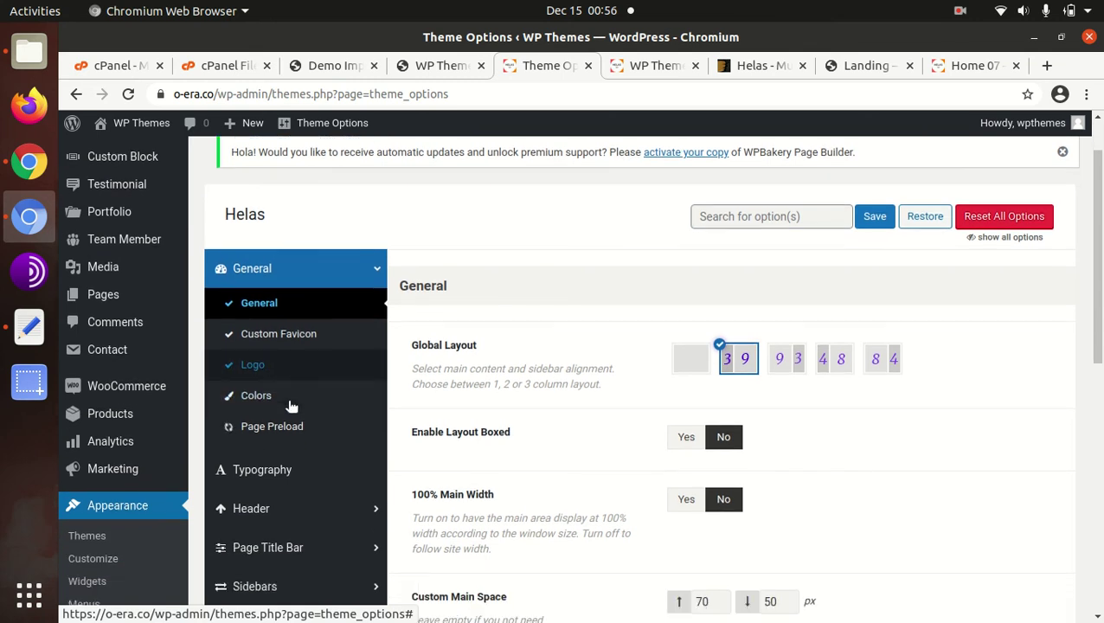
{"action": "scroll", "coordinate": [345, 385], "scroll_direction": "down", "scroll_amount": 2}
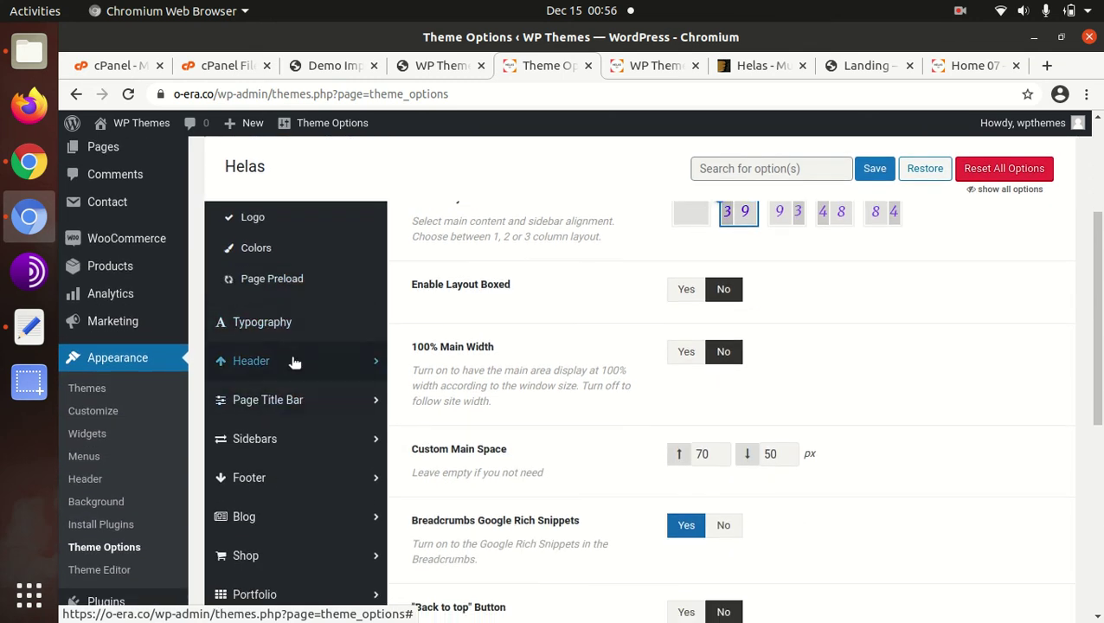
{"action": "scroll", "coordinate": [313, 424], "scroll_direction": "down", "scroll_amount": 3}
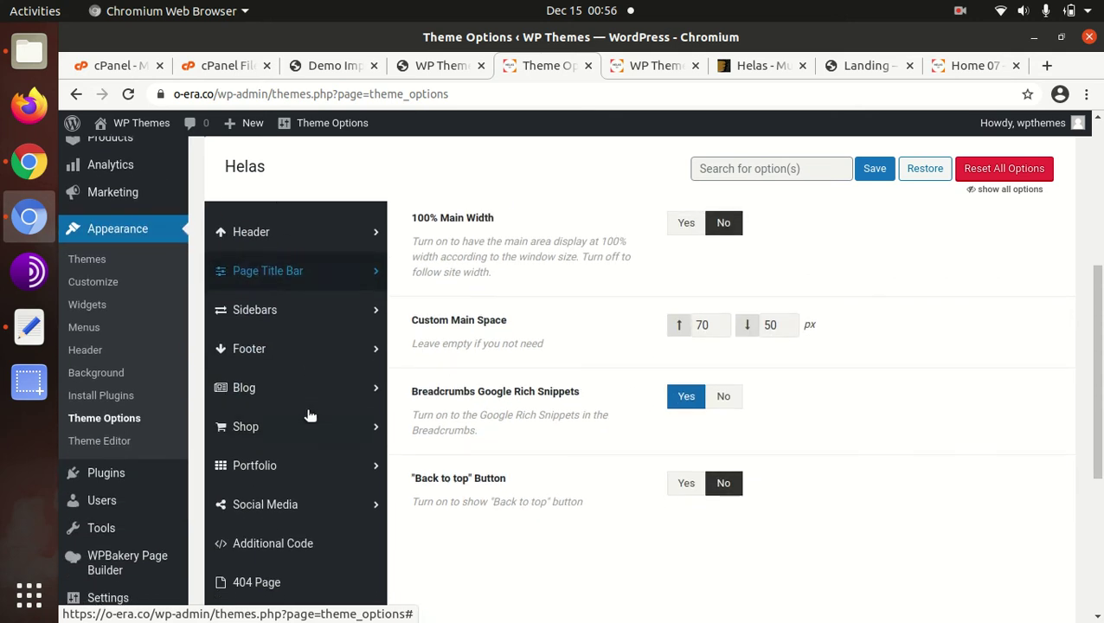
{"action": "scroll", "coordinate": [291, 438], "scroll_direction": "down", "scroll_amount": 4}
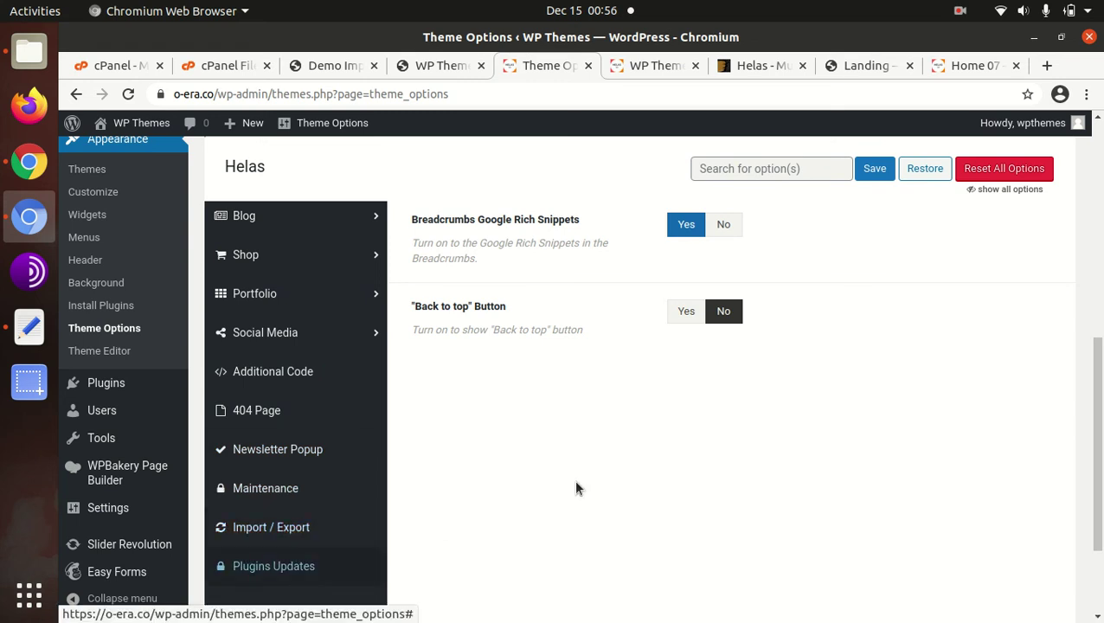
{"action": "scroll", "coordinate": [606, 472], "scroll_direction": "up", "scroll_amount": 10}
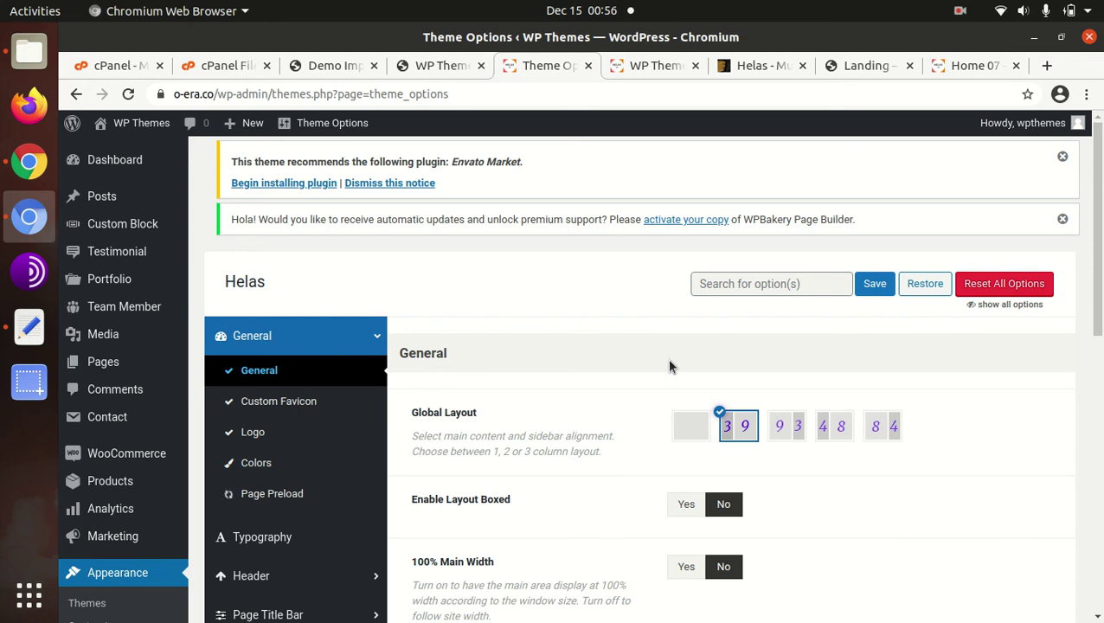
{"action": "scroll", "coordinate": [292, 264], "scroll_direction": "down", "scroll_amount": 10}
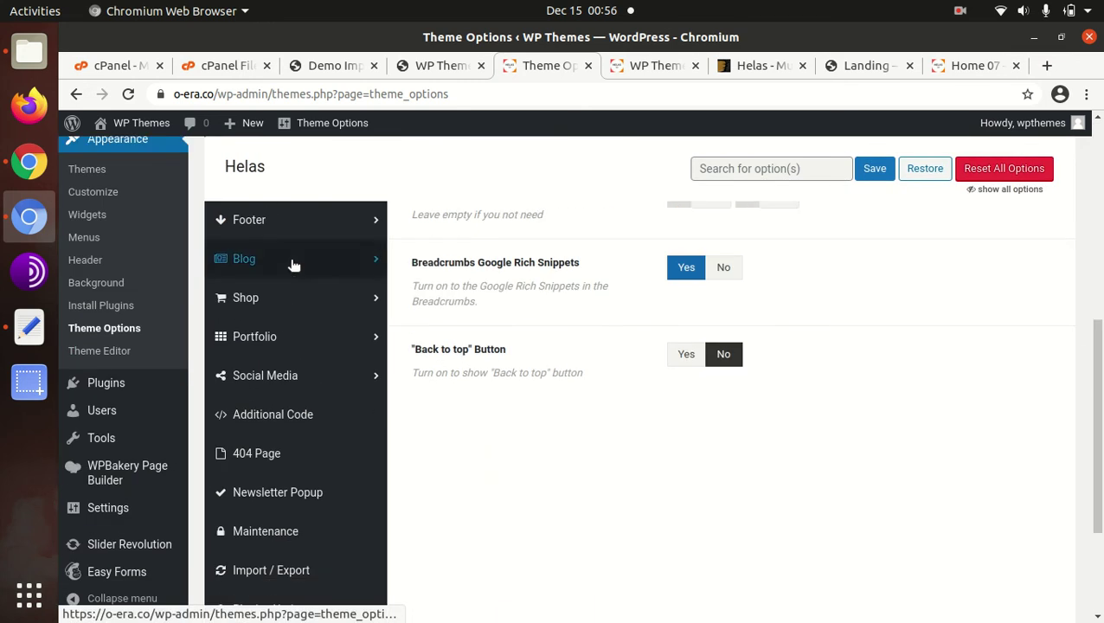
{"action": "scroll", "coordinate": [589, 450], "scroll_direction": "down", "scroll_amount": 3}
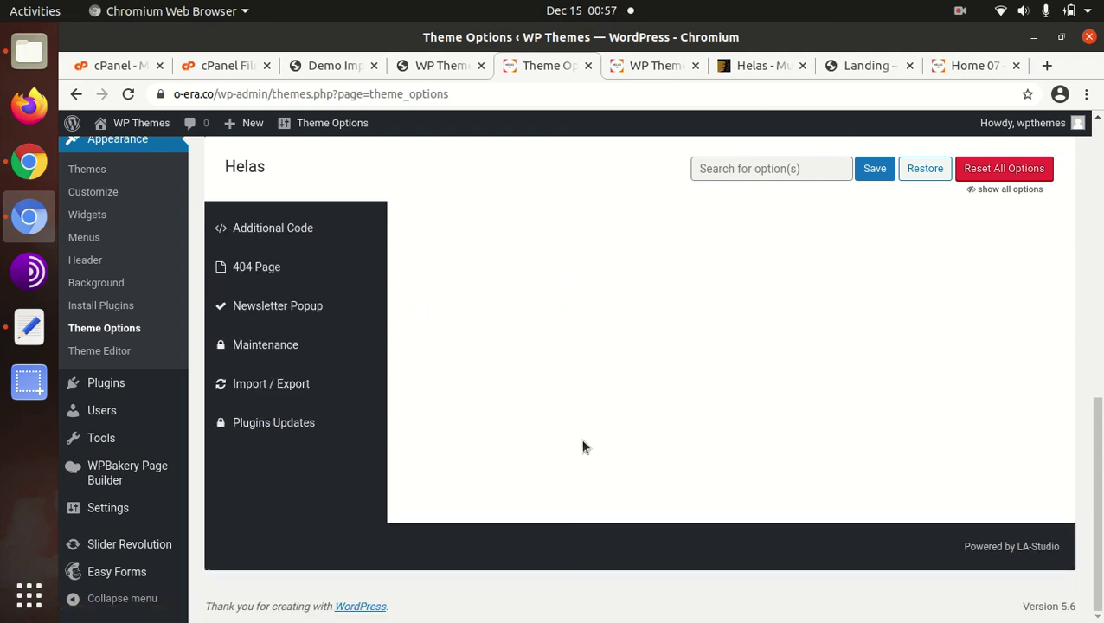
{"action": "mouse_move", "coordinate": [102, 580]}
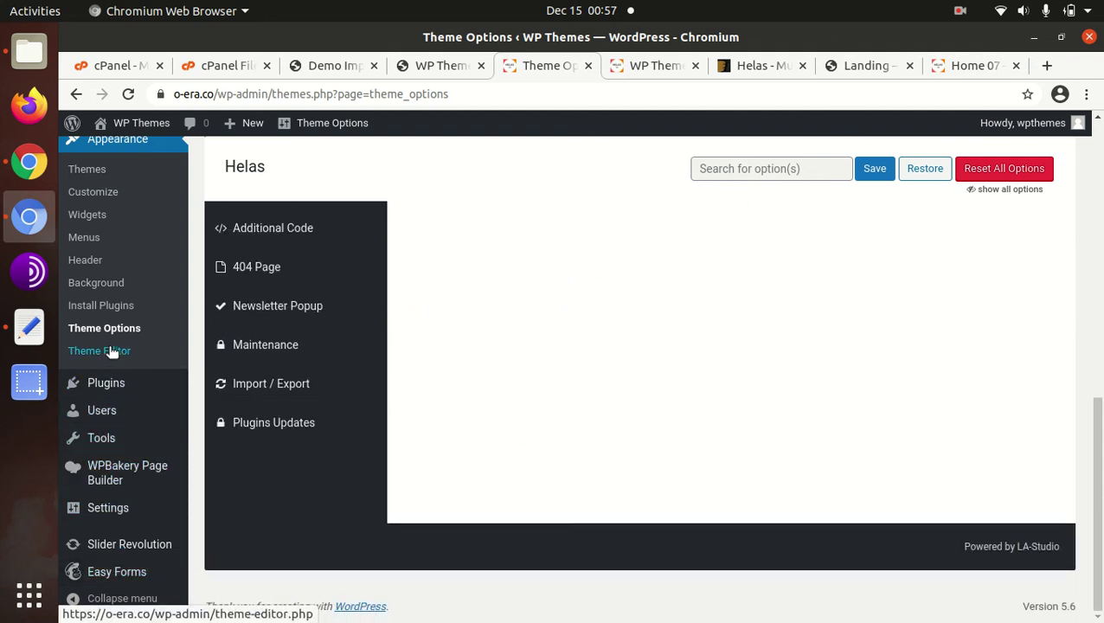
{"action": "scroll", "coordinate": [217, 402], "scroll_direction": "up", "scroll_amount": 8}
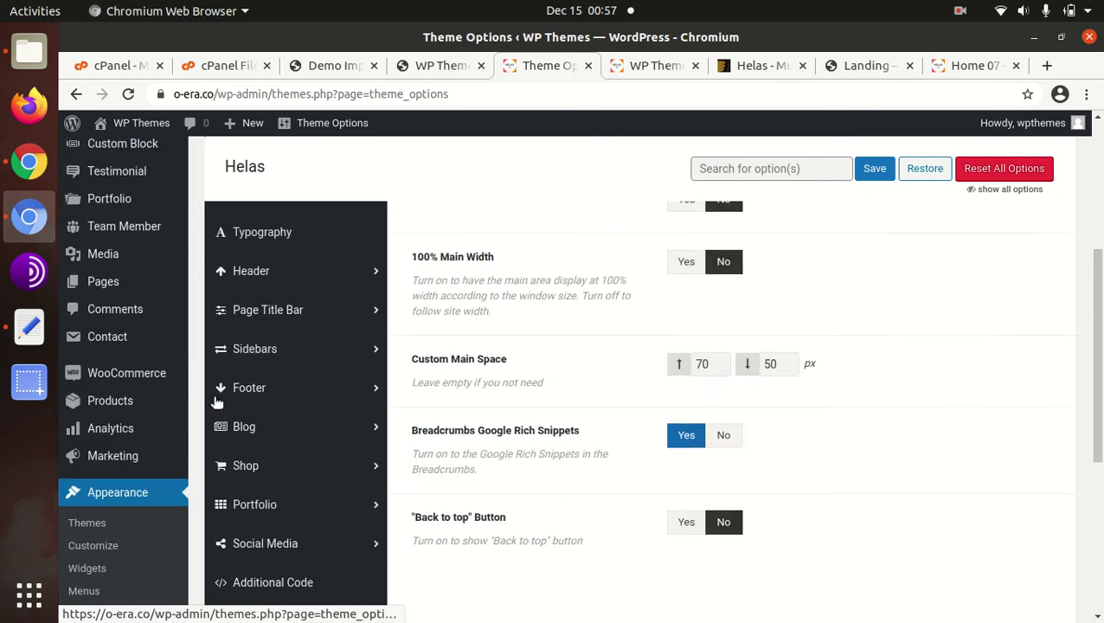
- Switch to the tab with the site's front page and look over the hero slider's slides
{"action": "left_click", "coordinate": [621, 69]}
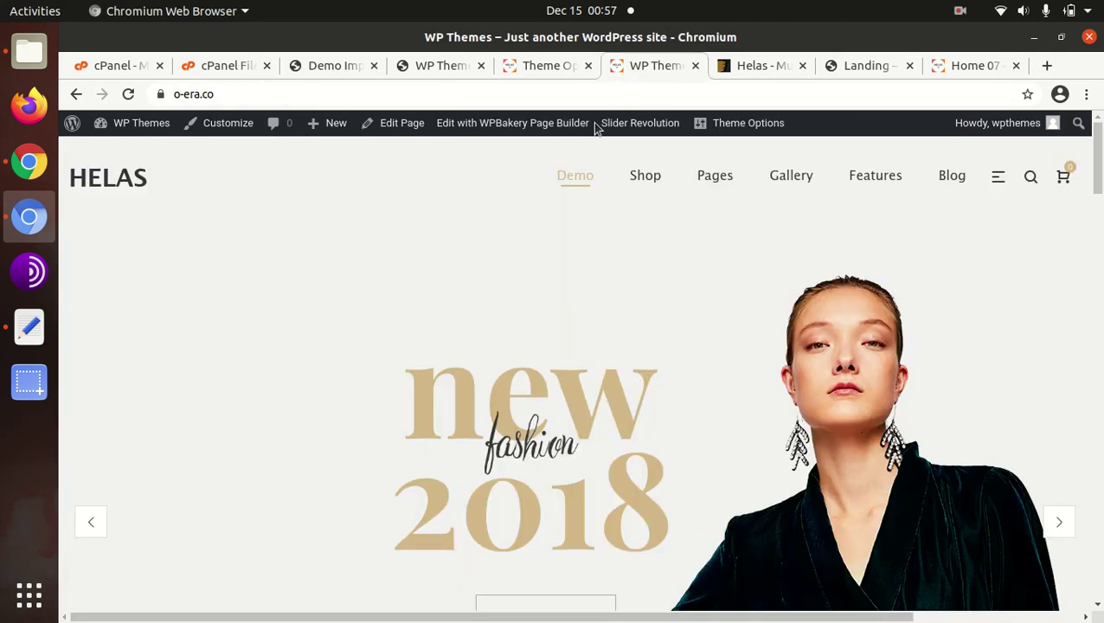
{"action": "scroll", "coordinate": [447, 338], "scroll_direction": "down", "scroll_amount": 3}
{"action": "scroll", "coordinate": [447, 337], "scroll_direction": "down", "scroll_amount": 1}
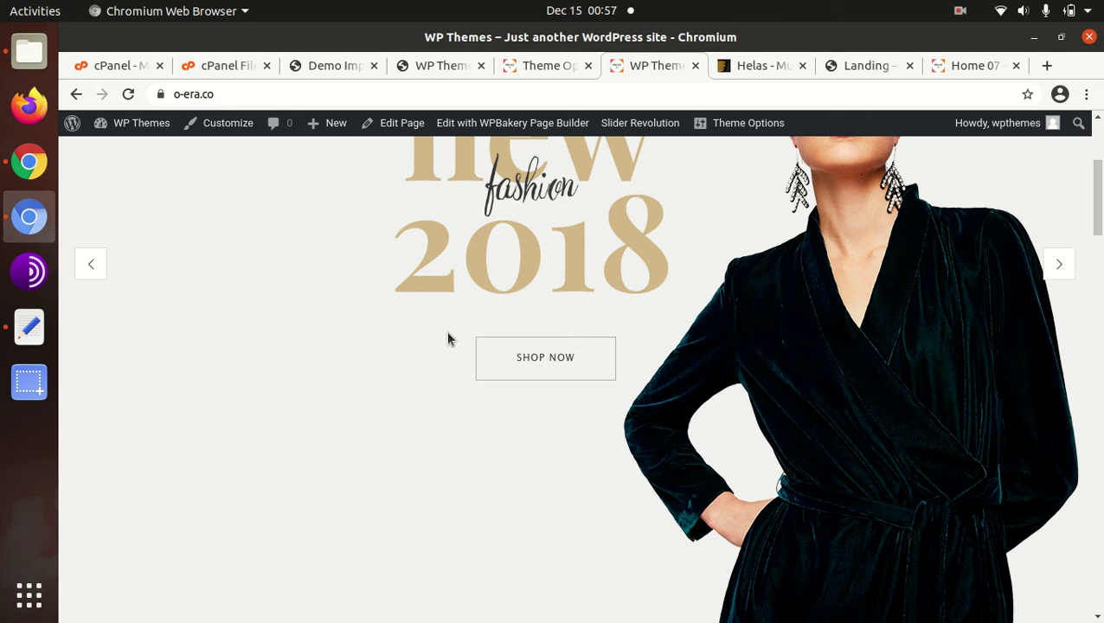
{"action": "scroll", "coordinate": [447, 337], "scroll_direction": "up", "scroll_amount": 4}
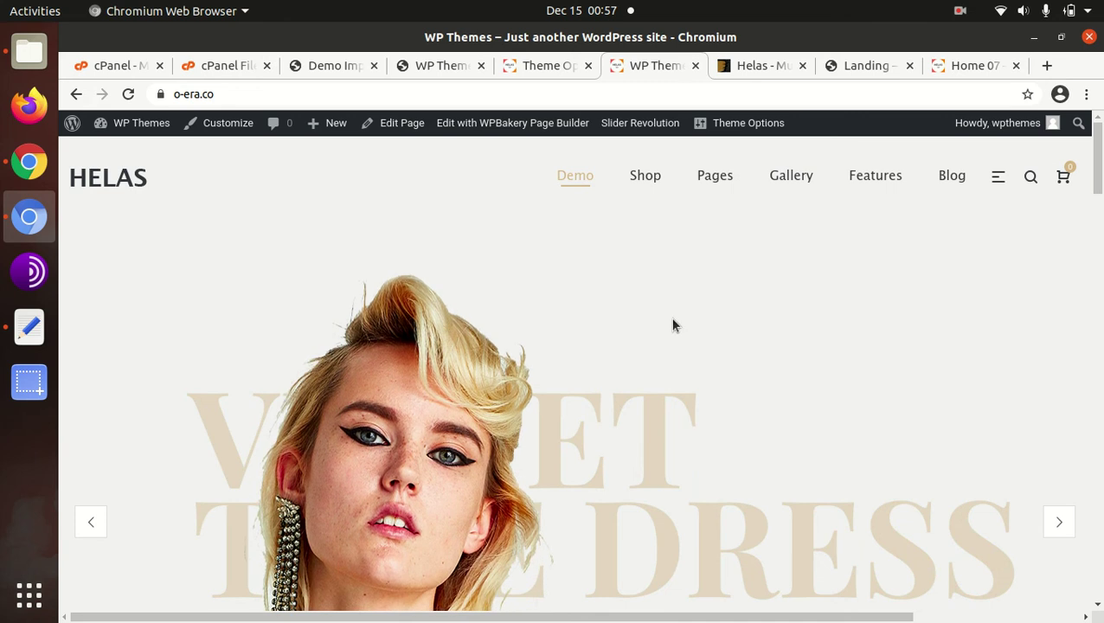
{"action": "scroll", "coordinate": [672, 324], "scroll_direction": "down", "scroll_amount": 2}
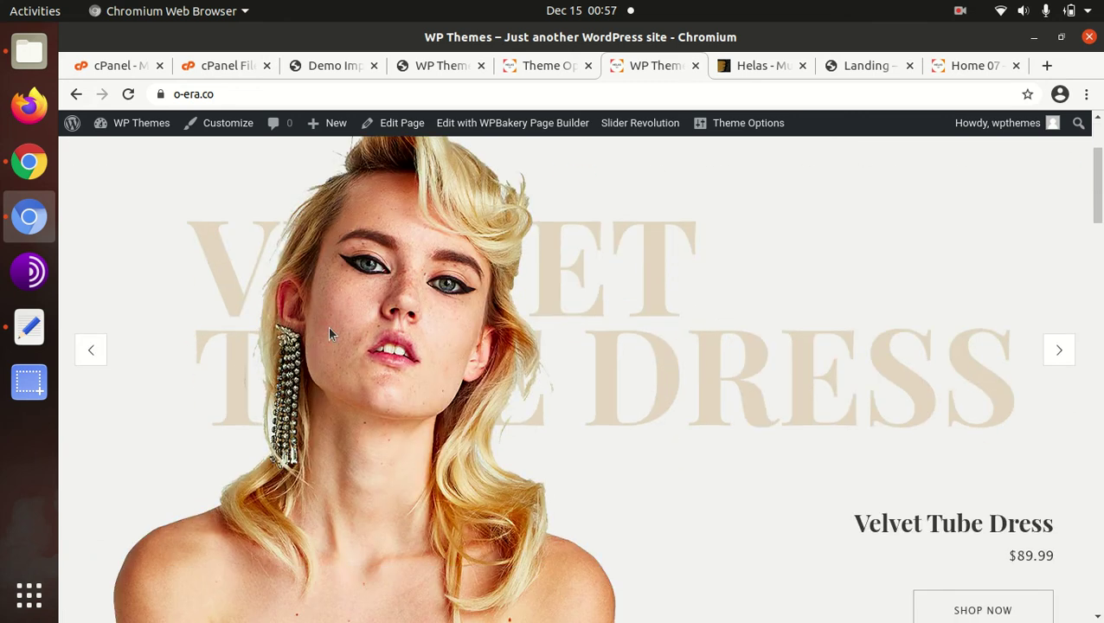